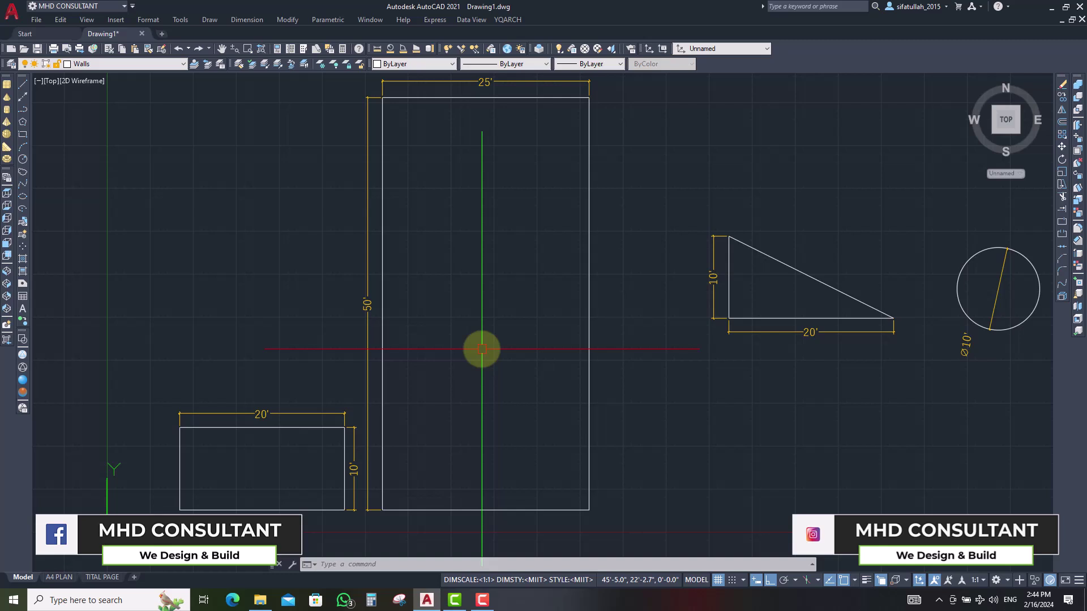
{"action": "scroll", "coordinate": [482, 349], "scroll_direction": "down", "scroll_amount": 8}
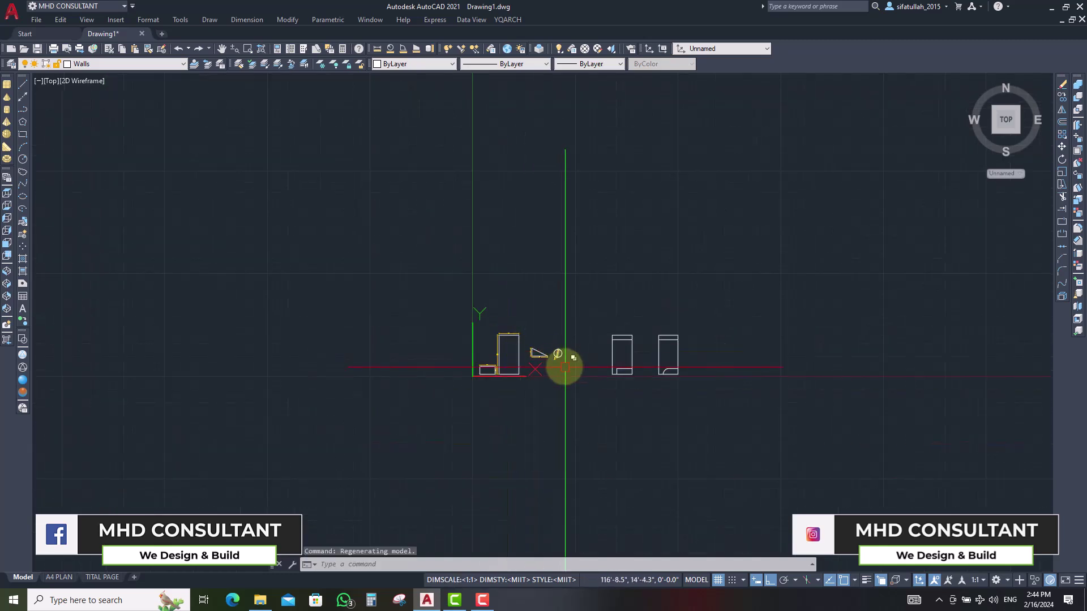
{"action": "scroll", "coordinate": [562, 359], "scroll_direction": "up", "scroll_amount": 6}
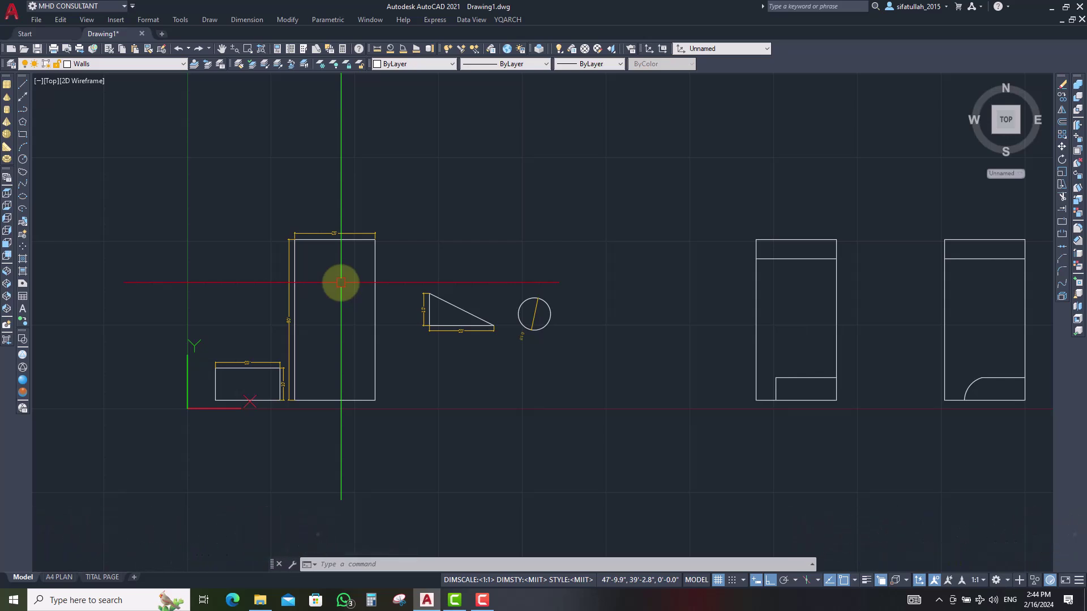
{"action": "scroll", "coordinate": [340, 281], "scroll_direction": "up", "scroll_amount": 4}
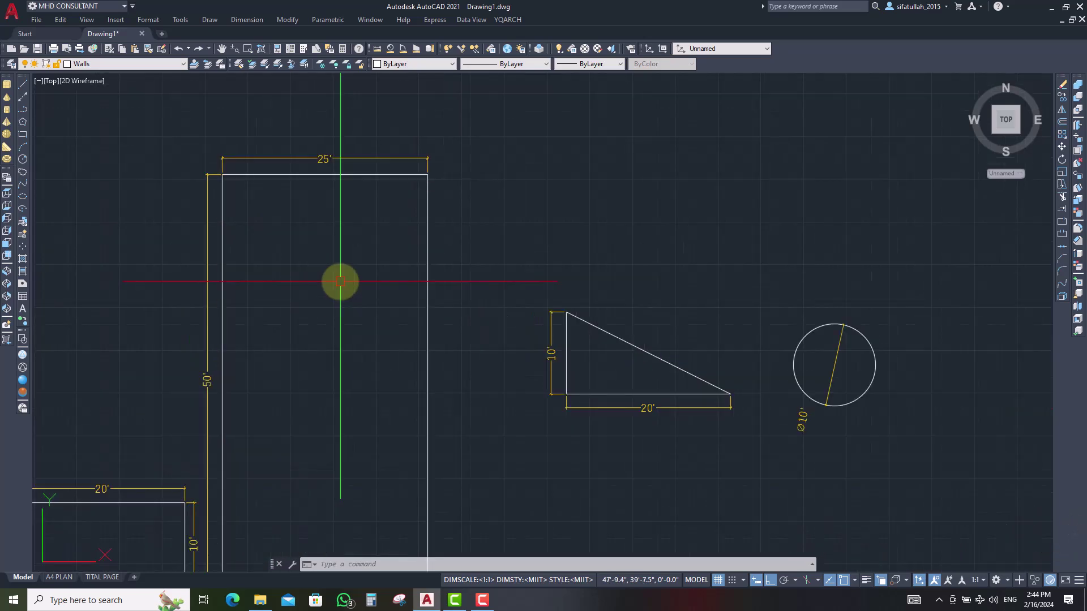
{"action": "scroll", "coordinate": [380, 298], "scroll_direction": "down", "scroll_amount": 4}
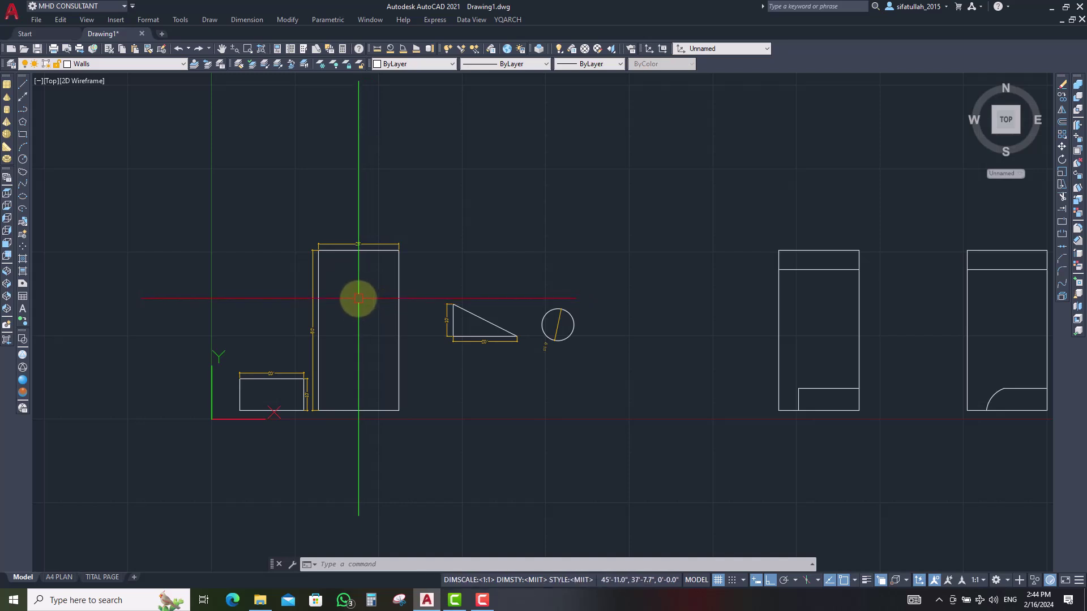
{"action": "scroll", "coordinate": [351, 330], "scroll_direction": "up", "scroll_amount": 2}
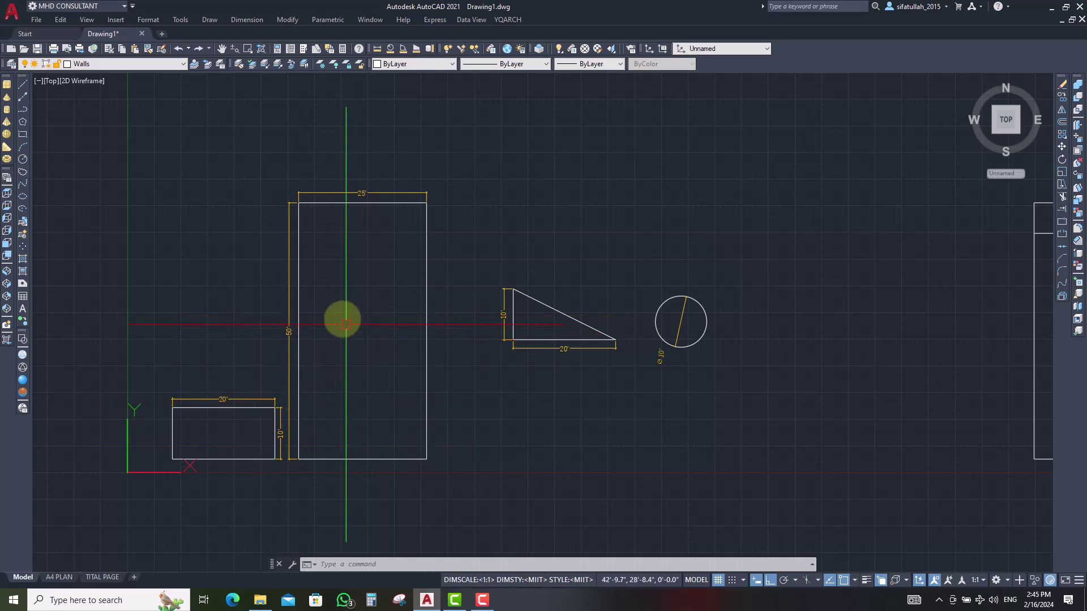
- Work out the area of the 20' by 10' rectangle in Calculator as 20 × 10, and return to the drawing
{"action": "scroll", "coordinate": [215, 454], "scroll_direction": "up", "scroll_amount": 5}
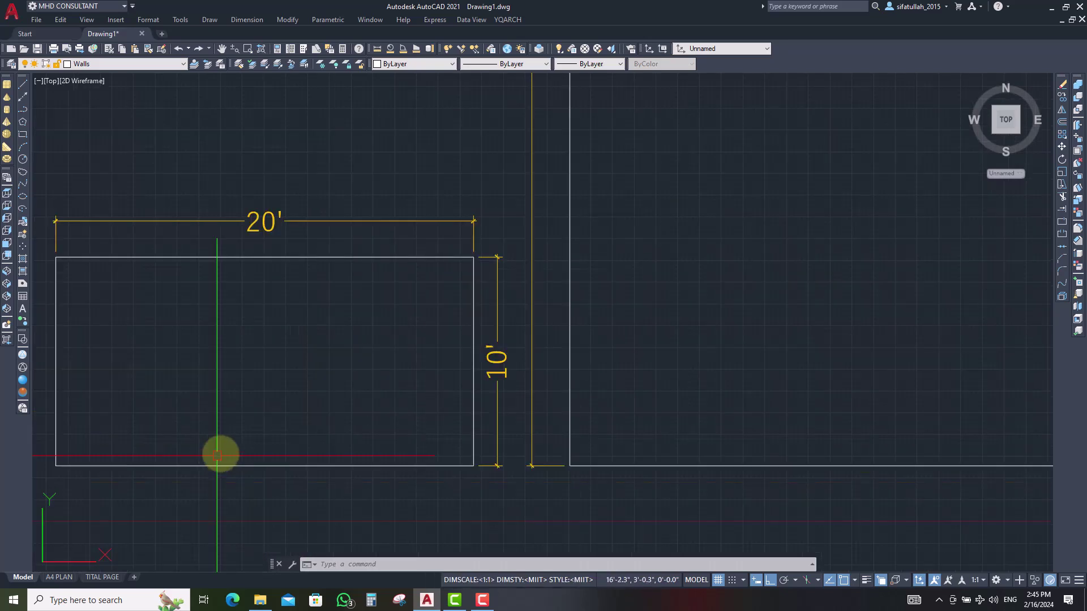
{"action": "scroll", "coordinate": [425, 345], "scroll_direction": "down", "scroll_amount": 2}
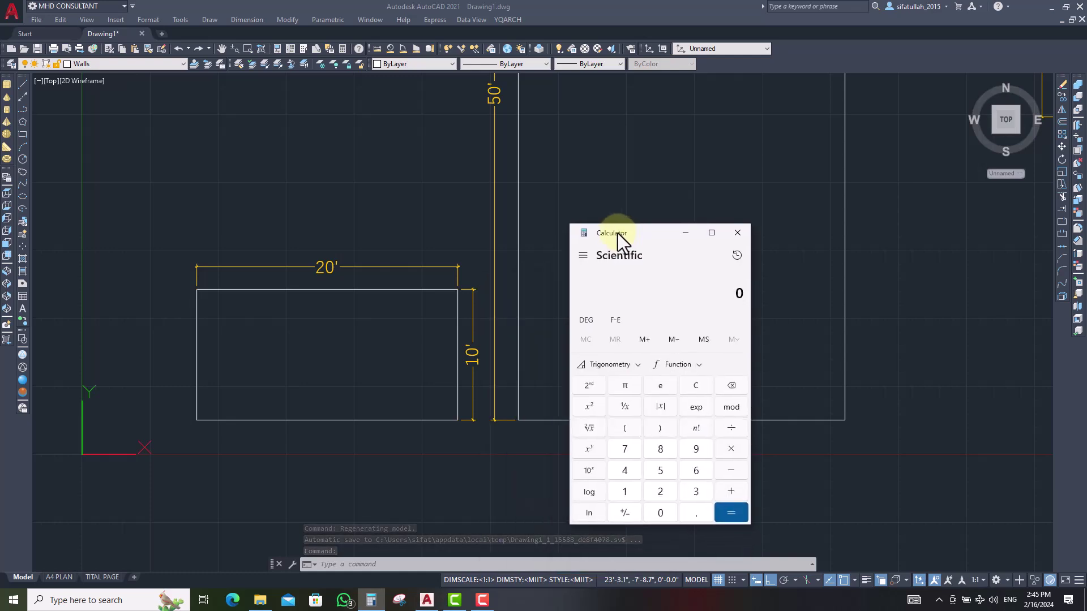
{"action": "type", "text": "20*"}
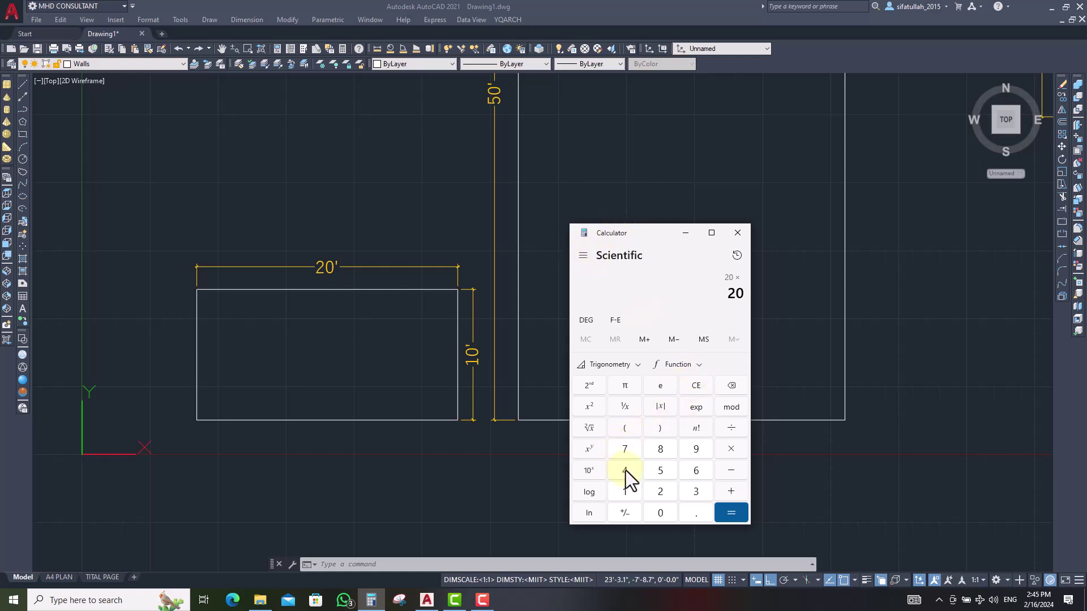
{"action": "left_click", "coordinate": [626, 493]}
{"action": "left_click", "coordinate": [660, 511]}
{"action": "left_click", "coordinate": [733, 512]}
{"action": "mouse_move", "coordinate": [645, 229]}
{"action": "left_mouse_down"}
{"action": "mouse_move", "coordinate": [691, 240]}
{"action": "mouse_move", "coordinate": [660, 396]}
{"action": "left_mouse_up"}
{"action": "left_click", "coordinate": [567, 334]}
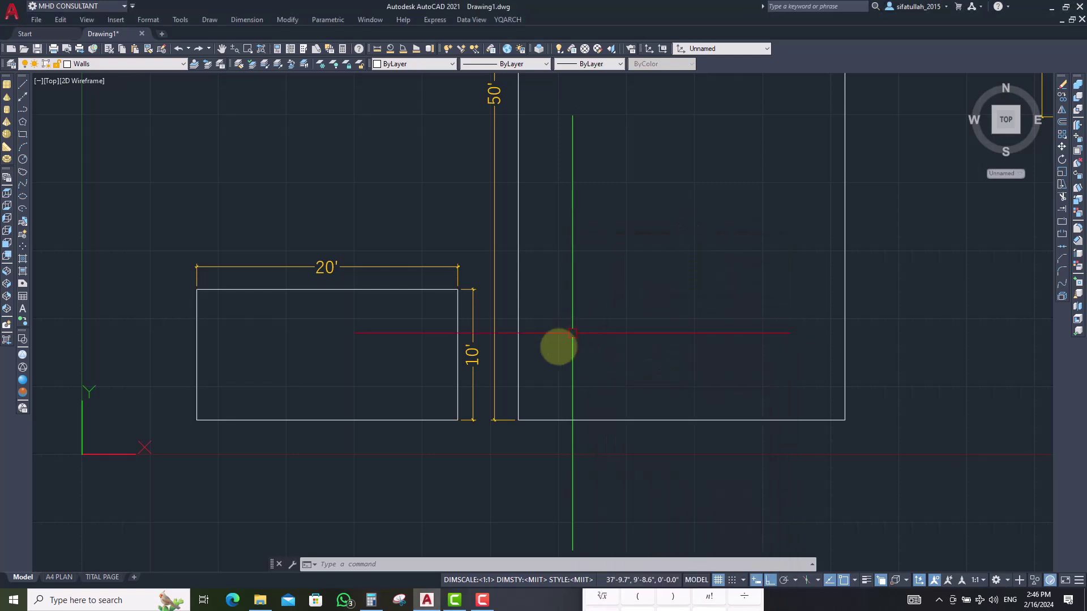
{"action": "scroll", "coordinate": [566, 326], "scroll_direction": "down", "scroll_amount": 4}
{"action": "scroll", "coordinate": [602, 138], "scroll_direction": "up", "scroll_amount": 4}
{"action": "scroll", "coordinate": [596, 138], "scroll_direction": "down", "scroll_amount": 4}
{"action": "scroll", "coordinate": [599, 143], "scroll_direction": "up", "scroll_amount": 4}
{"action": "scroll", "coordinate": [599, 143], "scroll_direction": "down", "scroll_amount": 4}
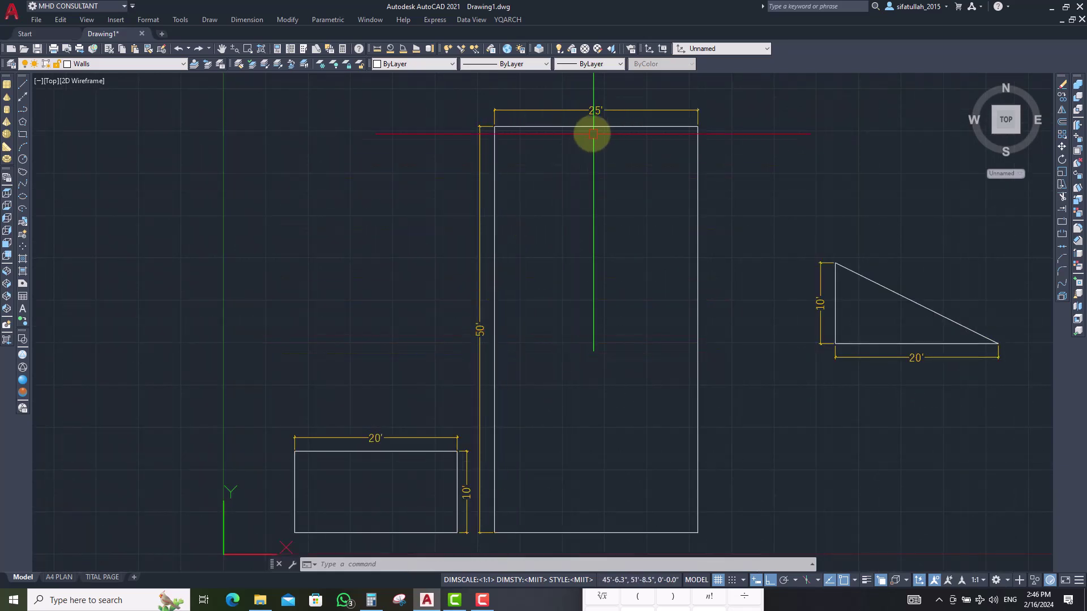
{"action": "scroll", "coordinate": [456, 283], "scroll_direction": "down", "scroll_amount": 4}
- Measure the 20' by 10' rectangle with AREA, tracing its corners counterclockwise from the upper-left corner back to the start
{"action": "scroll", "coordinate": [430, 368], "scroll_direction": "up", "scroll_amount": 8}
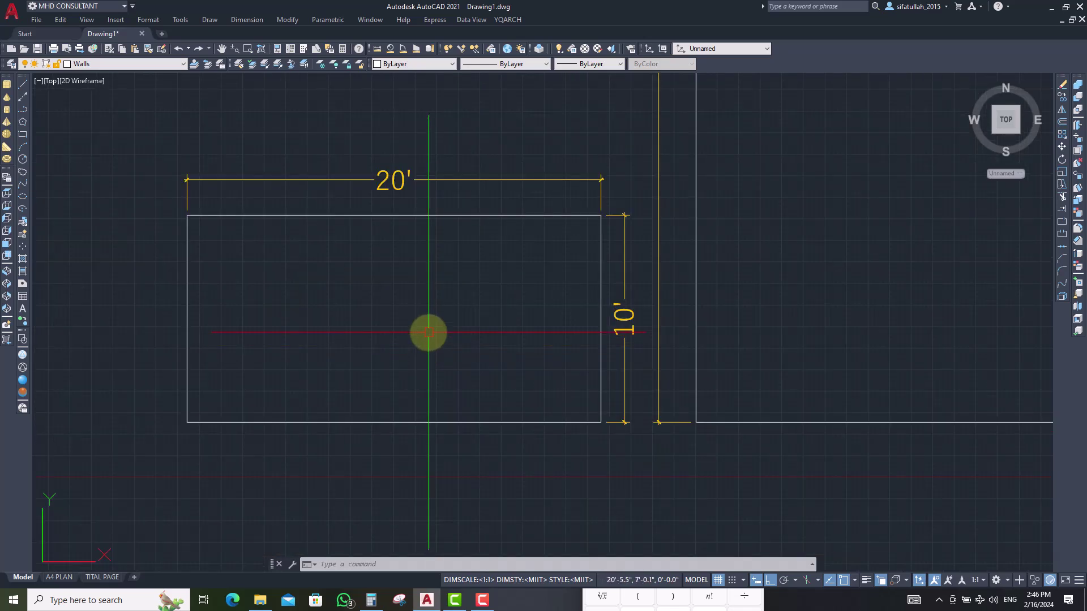
{"action": "scroll", "coordinate": [398, 255], "scroll_direction": "down", "scroll_amount": 2}
{"action": "type", "text": "AA"}
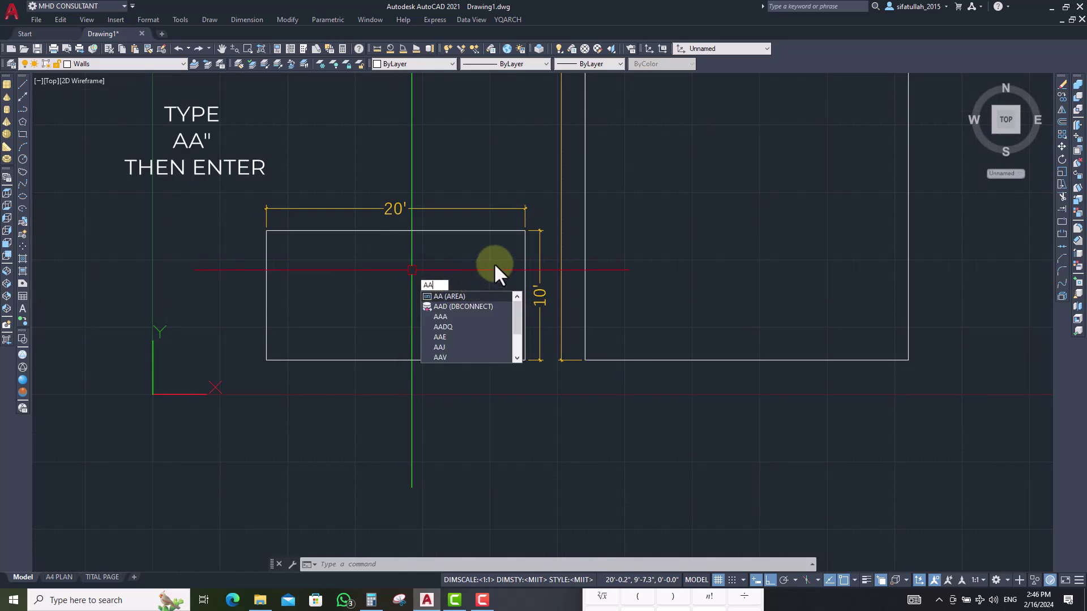
{"action": "key", "text": "Return"}
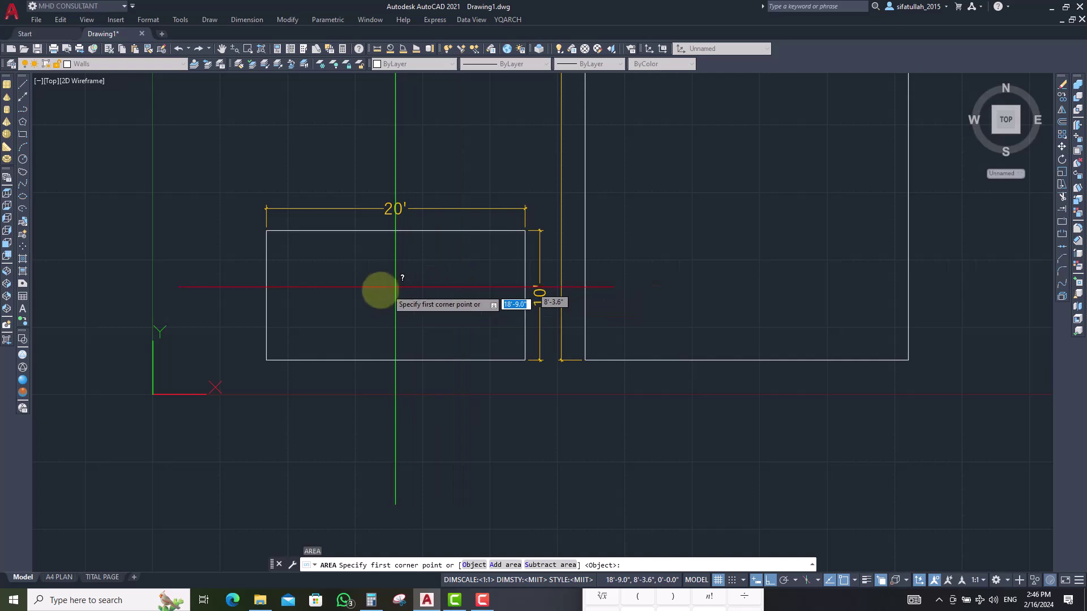
{"action": "scroll", "coordinate": [333, 294], "scroll_direction": "up", "scroll_amount": 2}
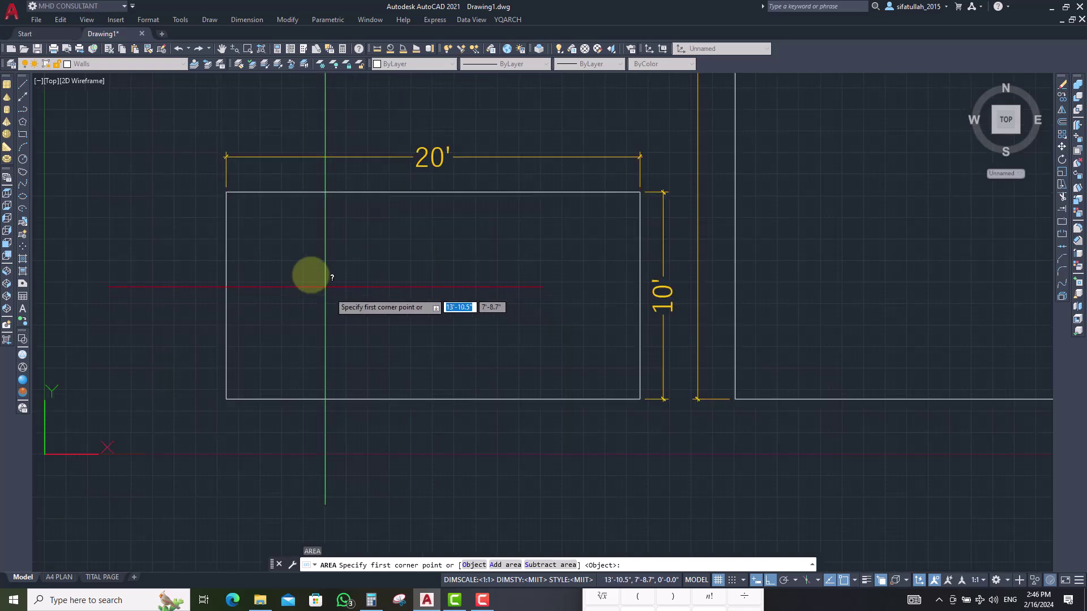
{"action": "left_click", "coordinate": [225, 193]}
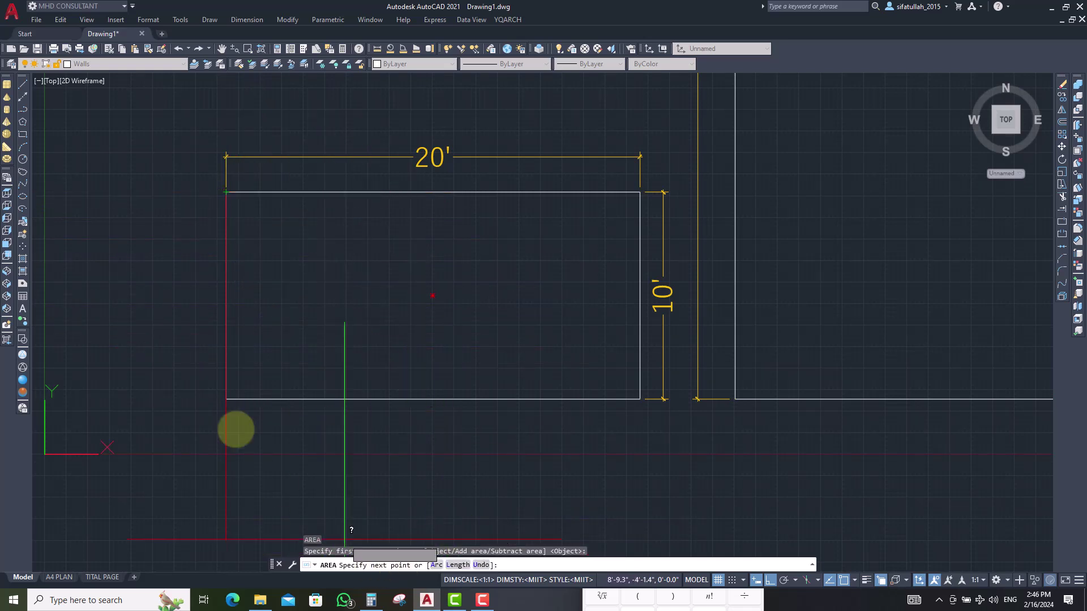
{"action": "left_click", "coordinate": [226, 399]}
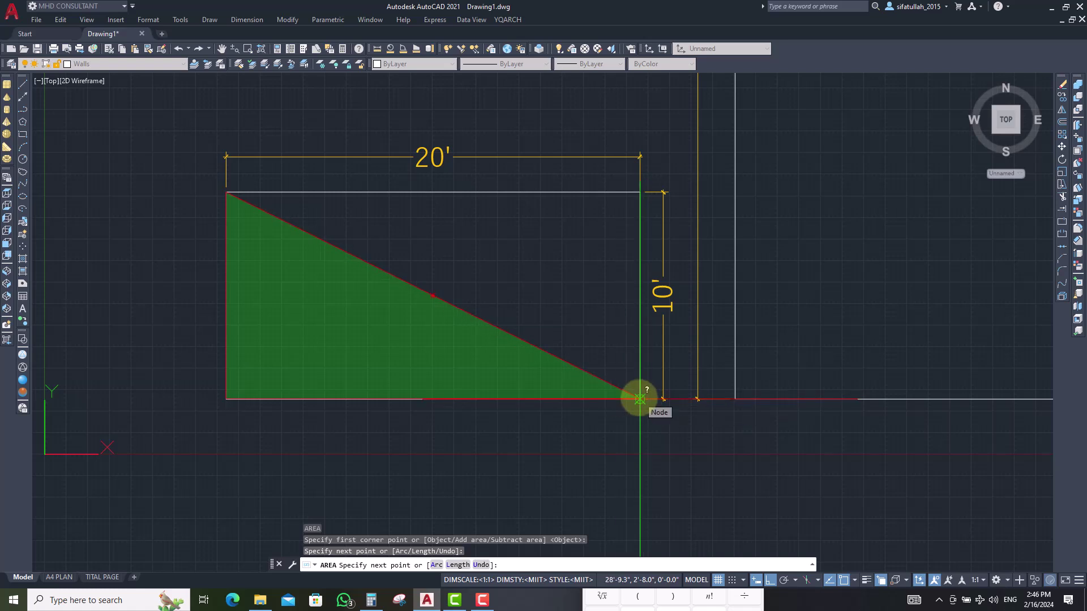
{"action": "left_click", "coordinate": [640, 399]}
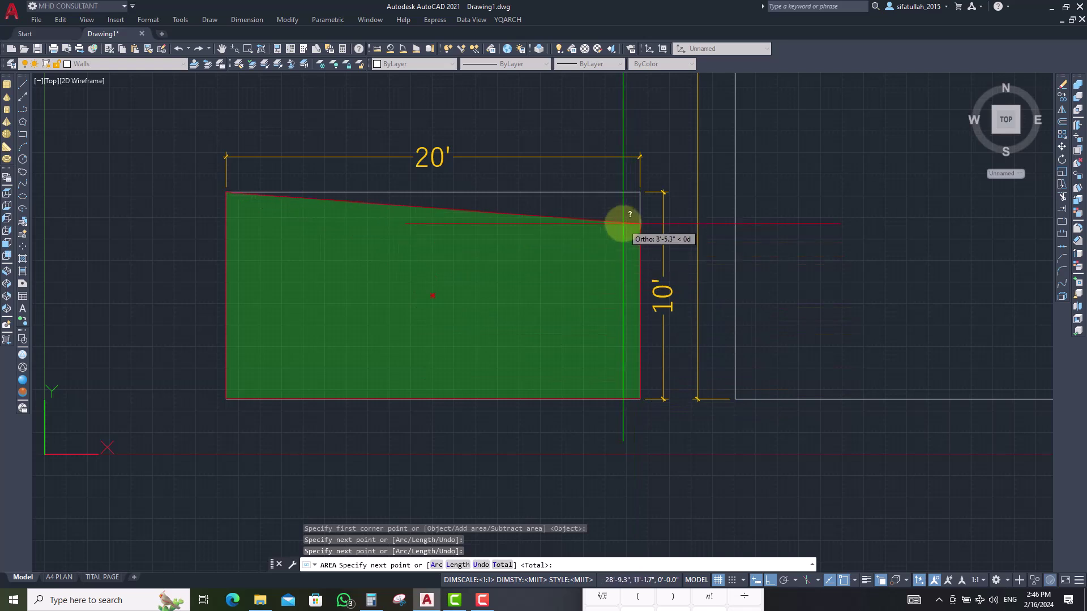
{"action": "left_click", "coordinate": [640, 193]}
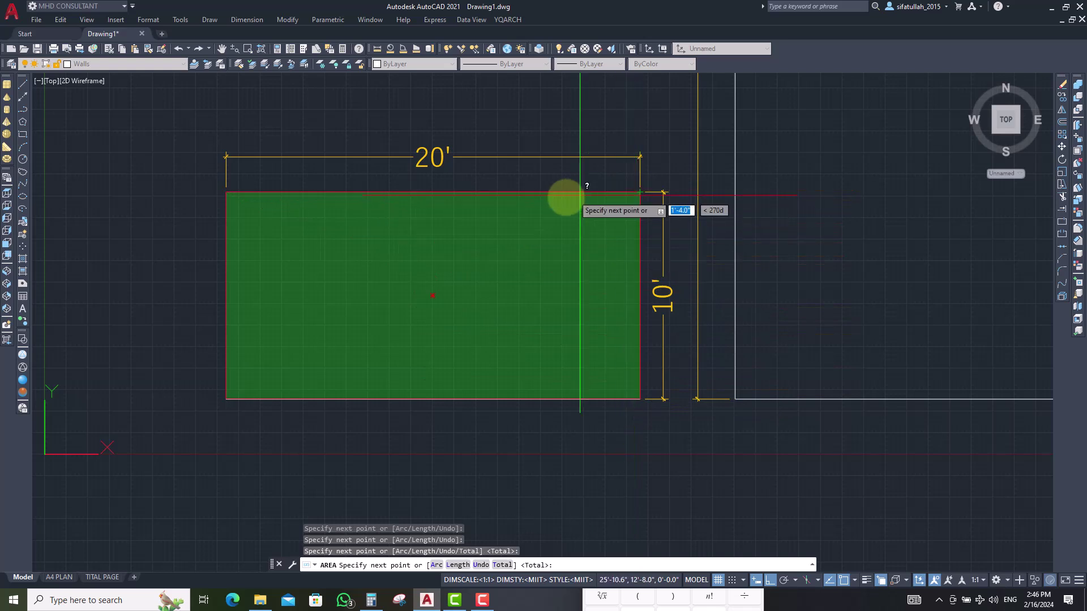
{"action": "left_click", "coordinate": [226, 192]}
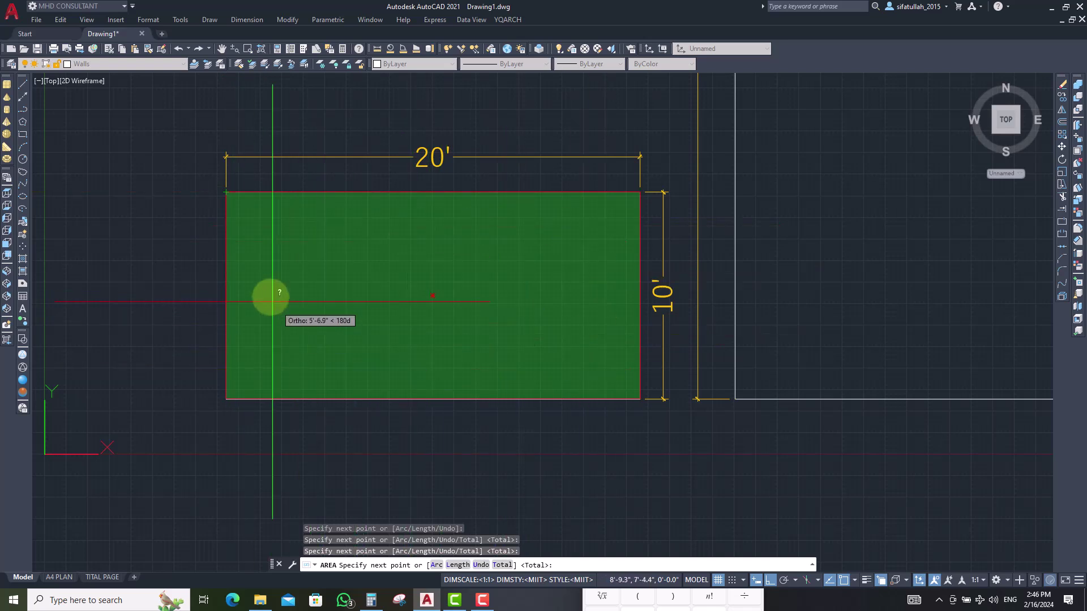
{"action": "key", "text": "Return"}
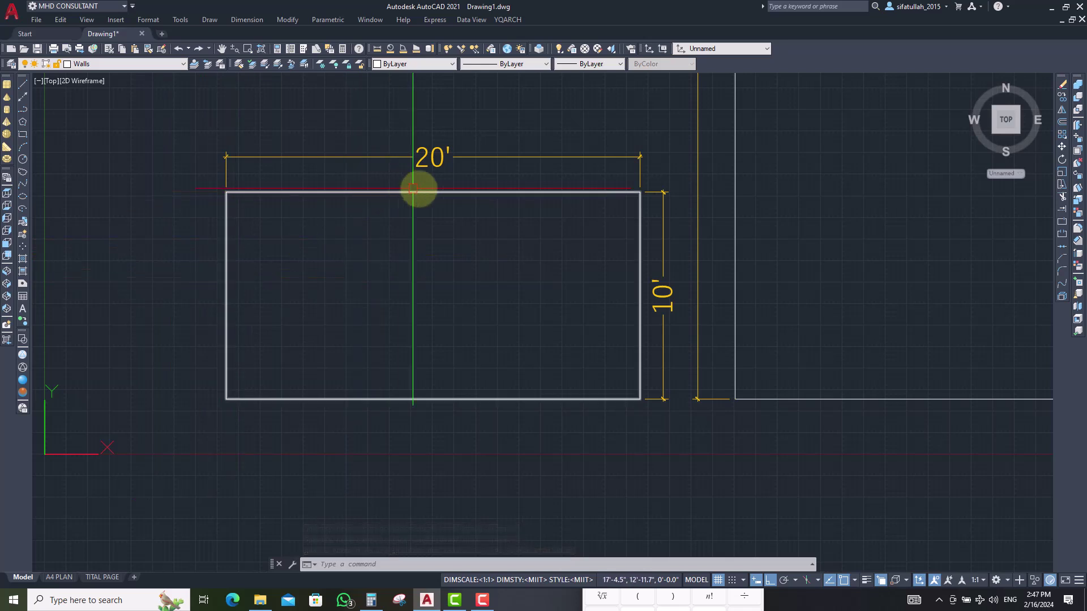
- Repeat the AREA measurement of the small rectangle through all four corners, closing at its upper-left corner
{"action": "mouse_move", "coordinate": [445, 190]}
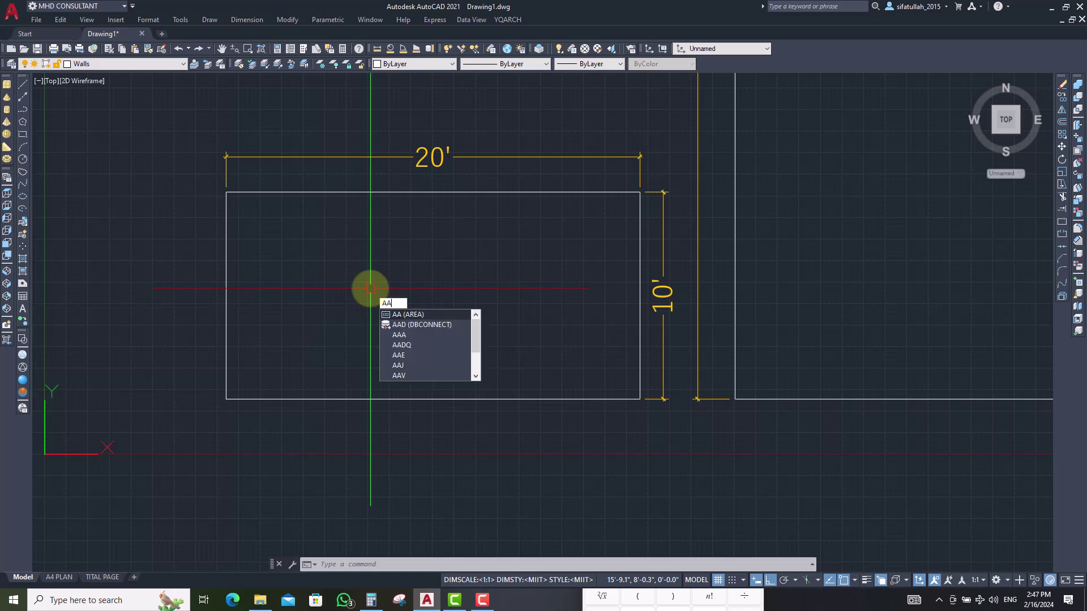
{"action": "key", "text": "Return"}
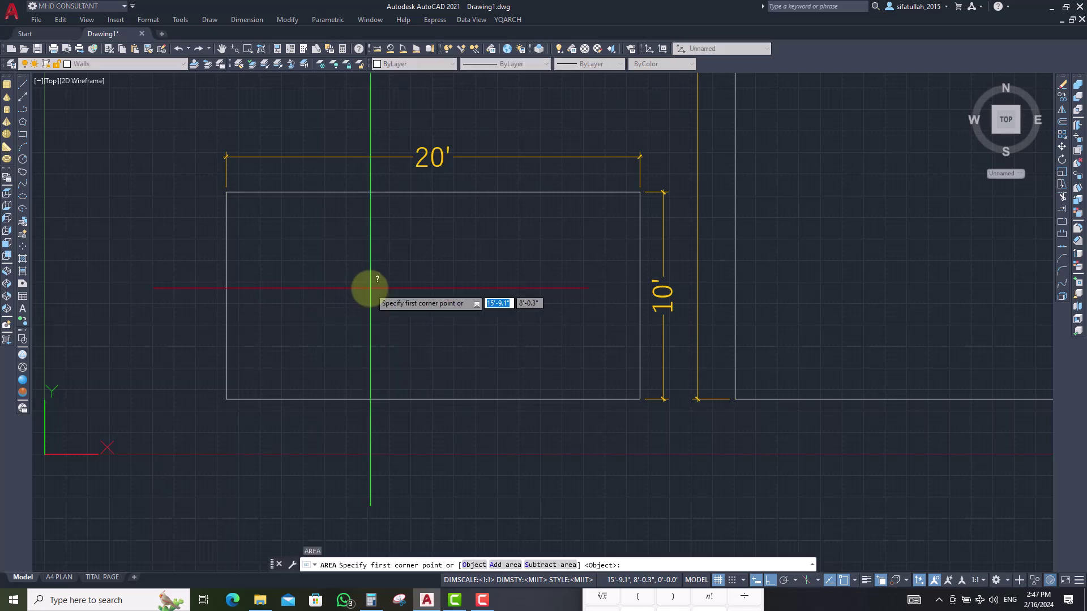
{"action": "left_click", "coordinate": [227, 192]}
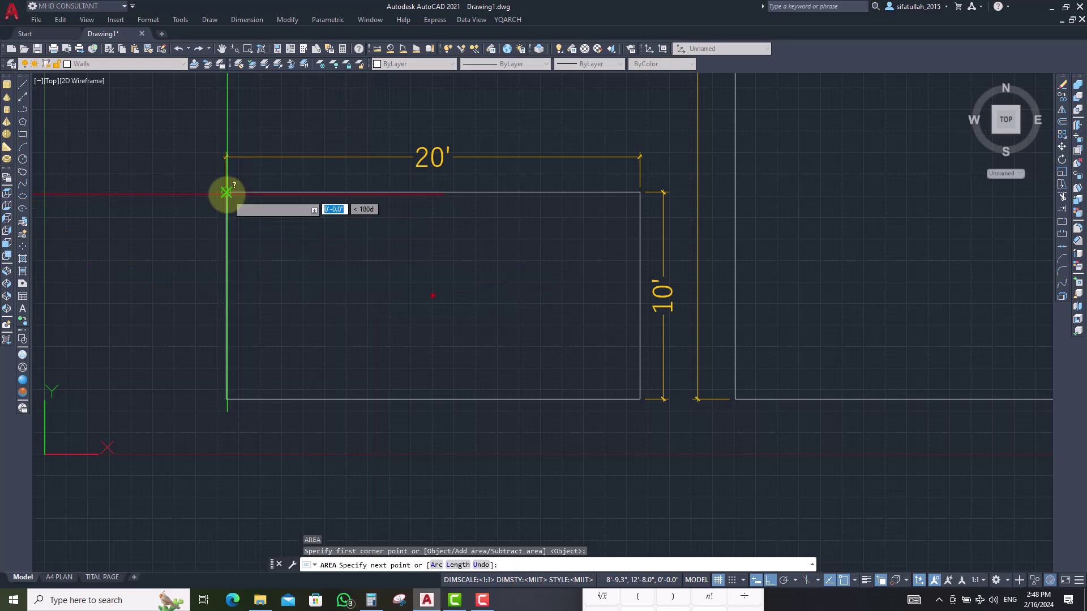
{"action": "left_click", "coordinate": [227, 398]}
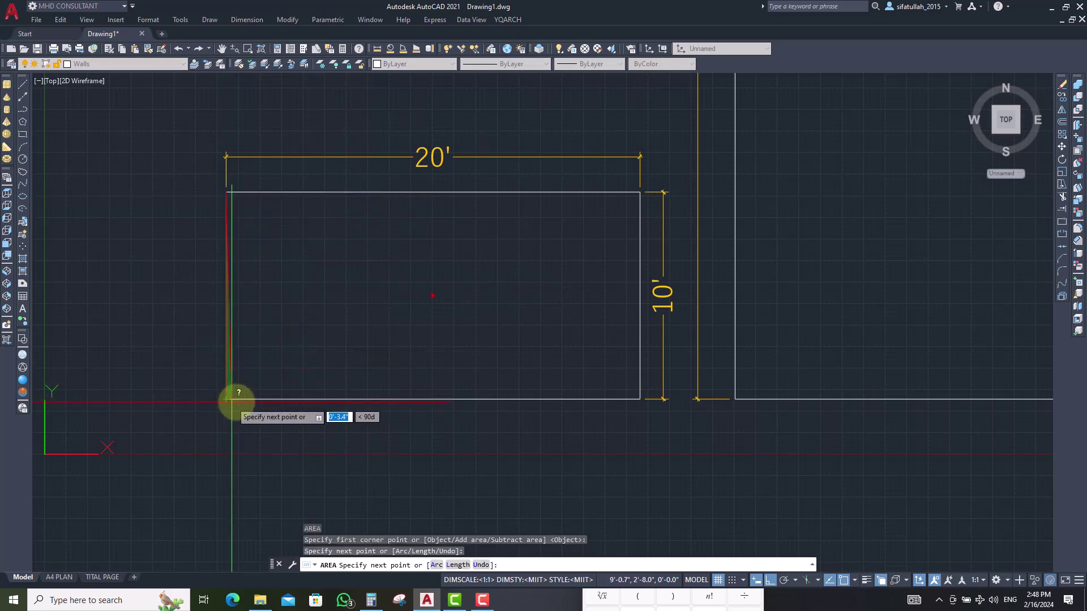
{"action": "left_click", "coordinate": [640, 398]}
{"action": "left_click", "coordinate": [640, 192]}
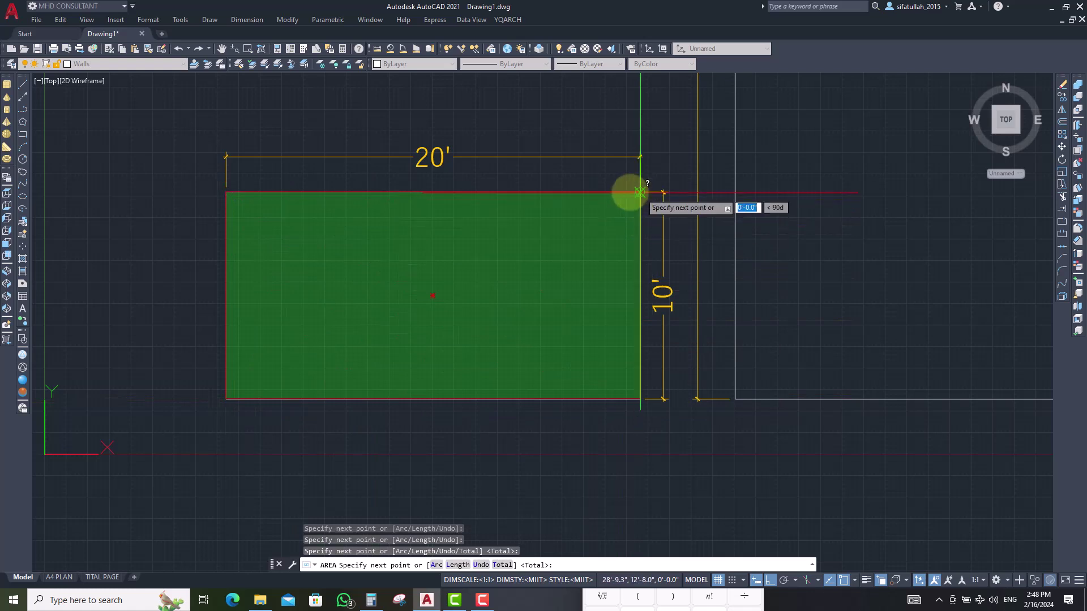
{"action": "left_click", "coordinate": [225, 193]}
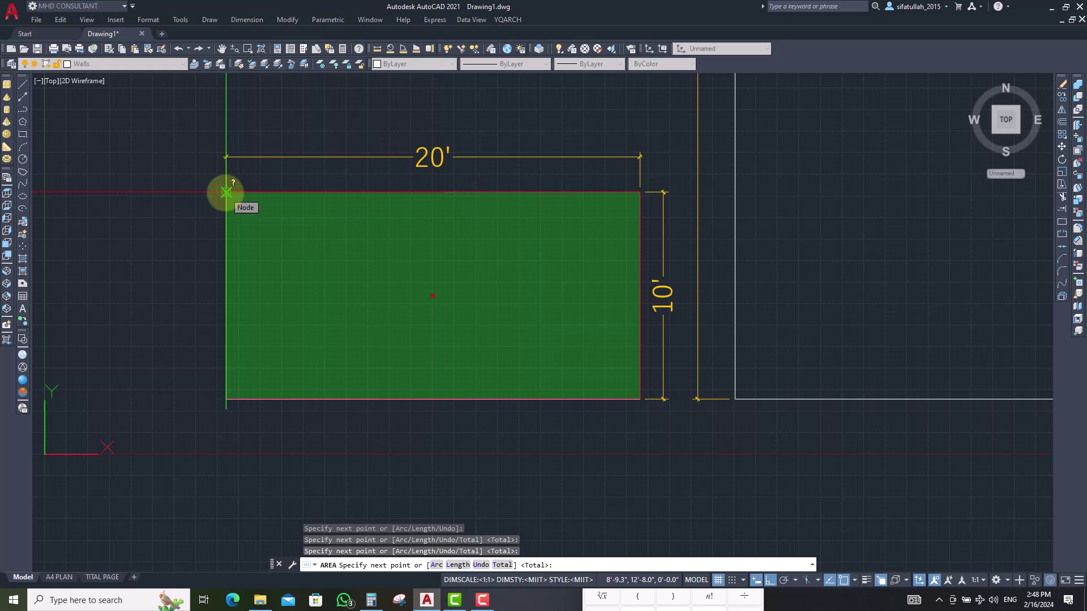
{"action": "key", "text": "Return"}
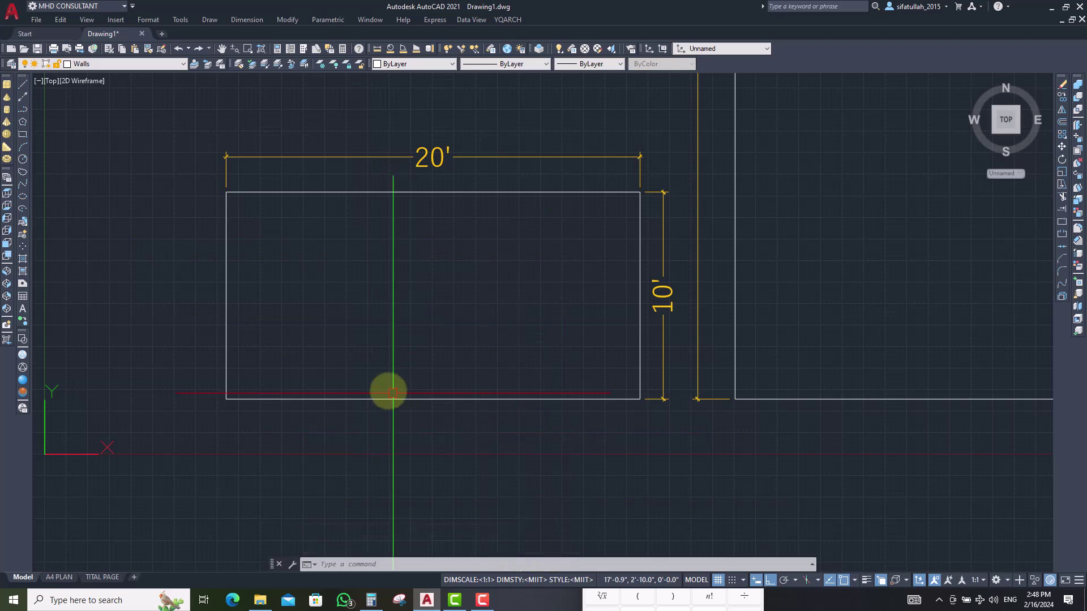
- Measure the 25' by 50' rectangle with AREA, tracing its corners clockwise from the upper-left corner back to the start
{"action": "scroll", "coordinate": [388, 390], "scroll_direction": "down", "scroll_amount": 6}
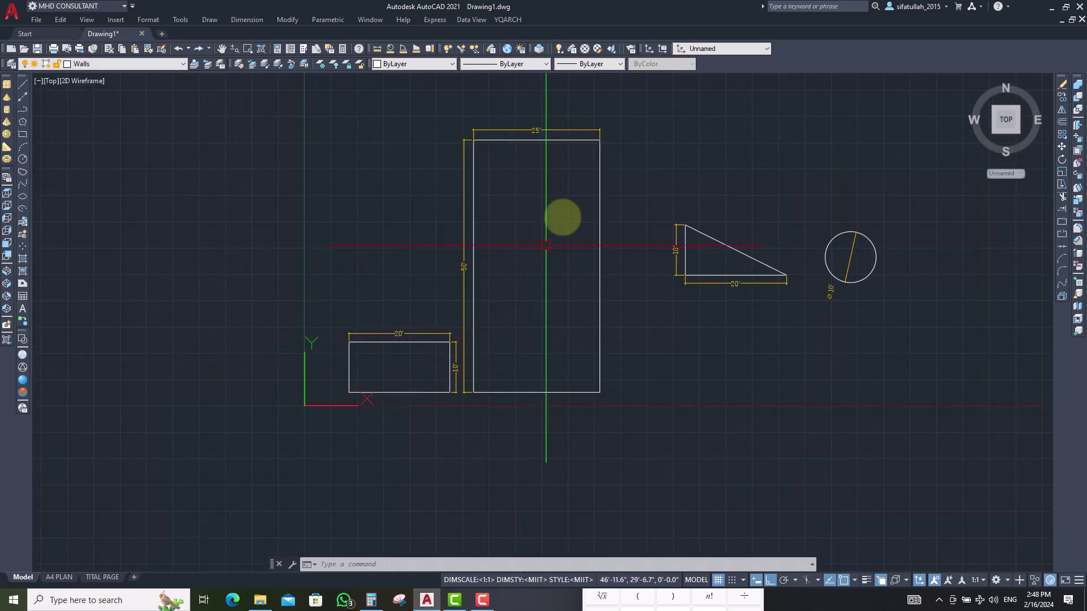
{"action": "scroll", "coordinate": [589, 171], "scroll_direction": "up", "scroll_amount": 4}
{"action": "scroll", "coordinate": [478, 189], "scroll_direction": "down", "scroll_amount": 6}
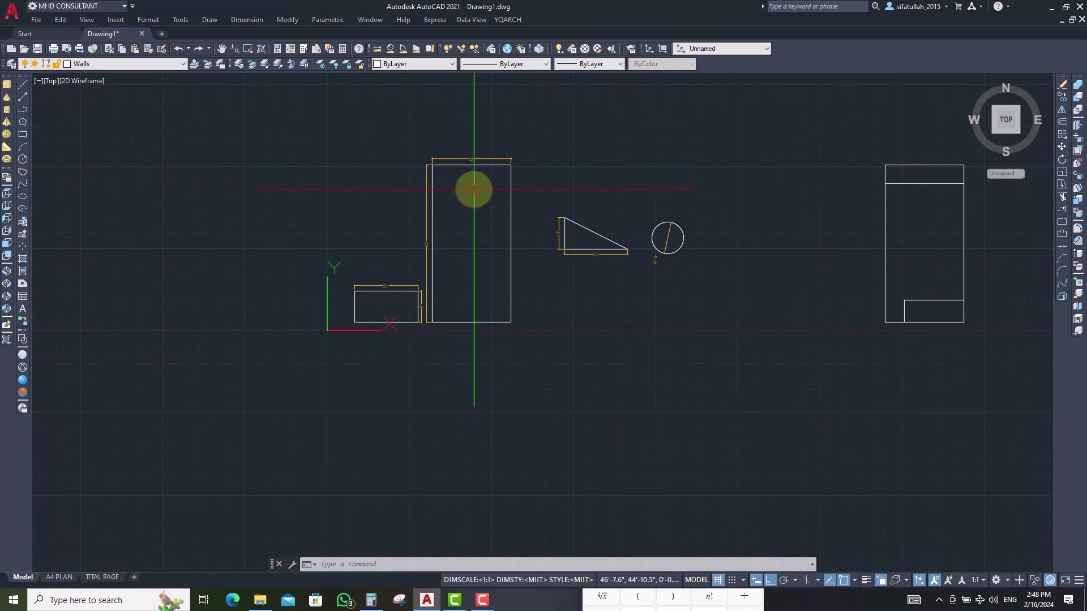
{"action": "scroll", "coordinate": [473, 189], "scroll_direction": "up", "scroll_amount": 4}
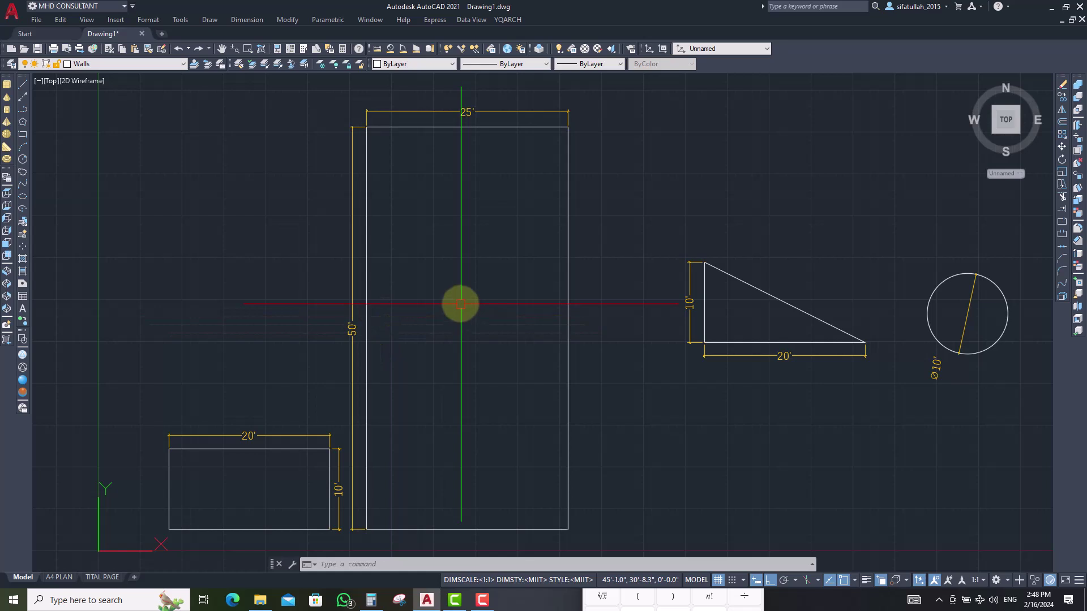
{"action": "type", "text": "area"}
{"action": "key", "text": "Return"}
{"action": "left_click", "coordinate": [367, 127]}
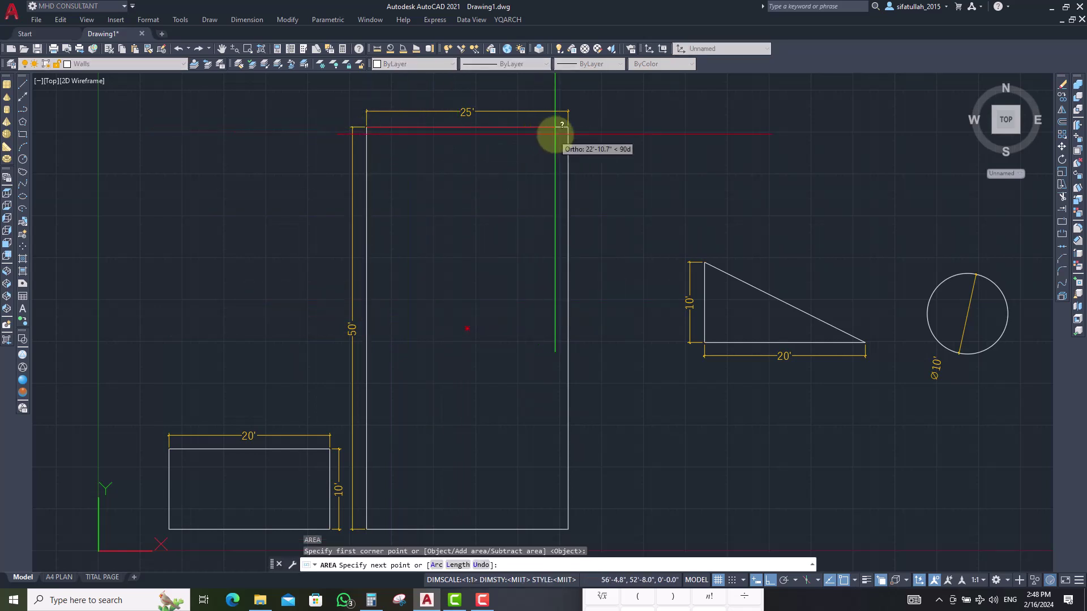
{"action": "left_click", "coordinate": [568, 127]}
{"action": "scroll", "coordinate": [562, 272], "scroll_direction": "down", "scroll_amount": 2}
{"action": "left_click", "coordinate": [567, 529]}
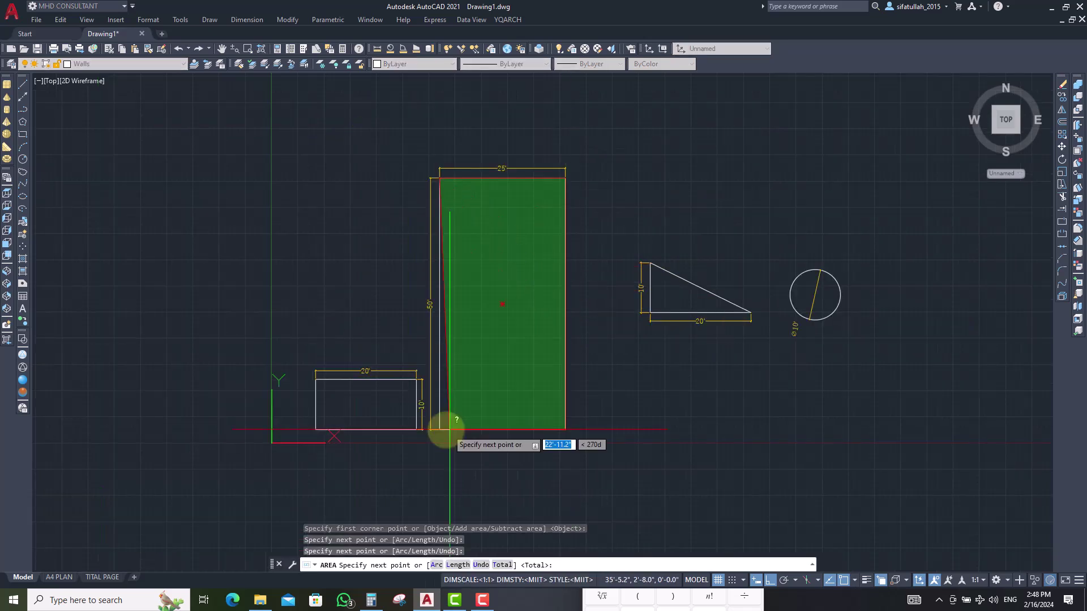
{"action": "left_click", "coordinate": [439, 431]}
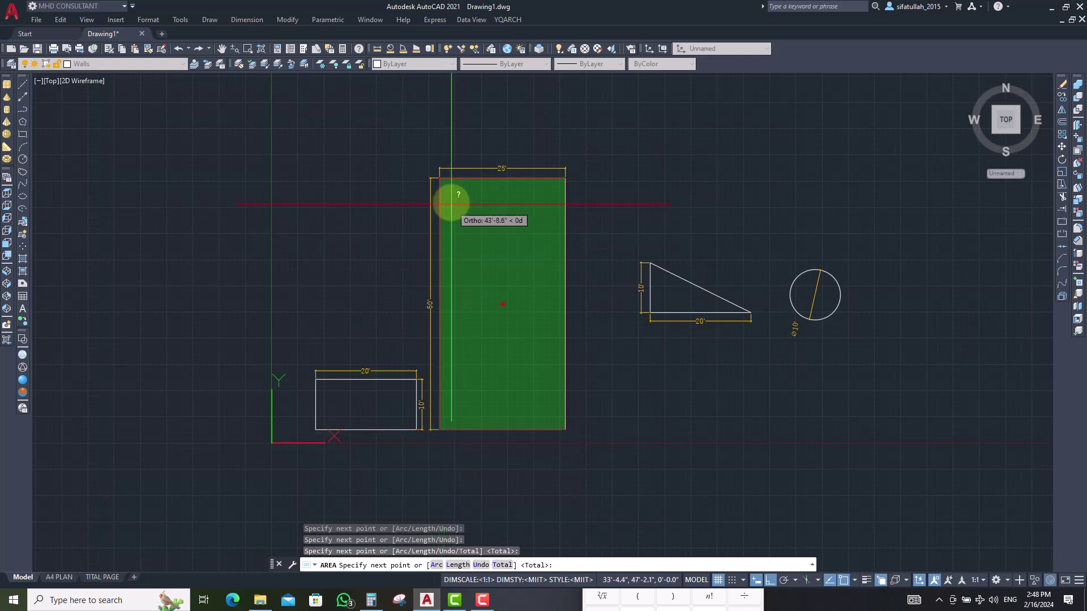
{"action": "scroll", "coordinate": [448, 188], "scroll_direction": "up", "scroll_amount": 3}
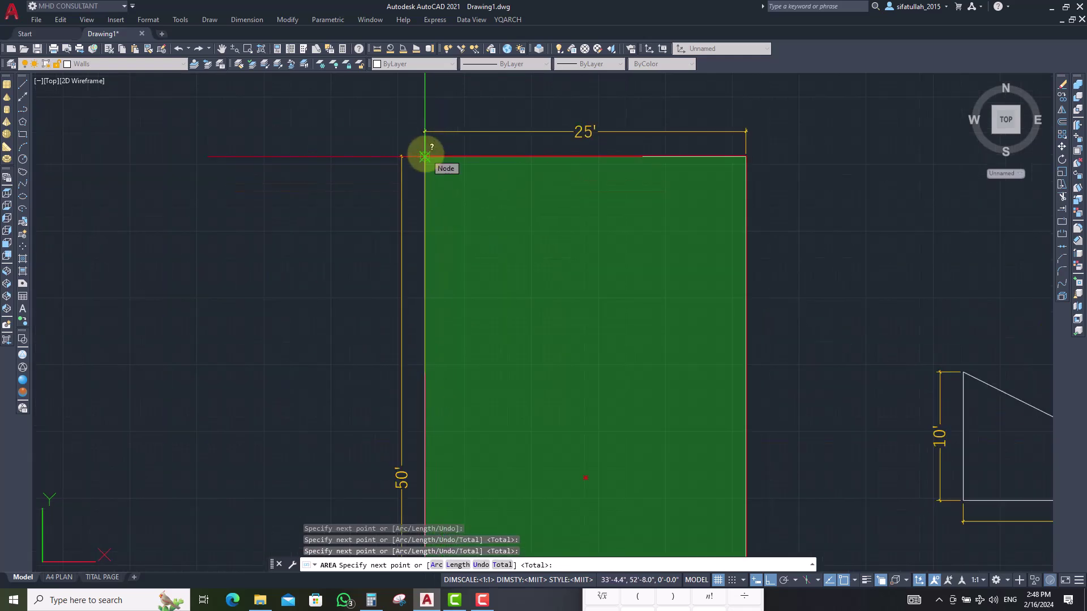
{"action": "key", "text": "Return"}
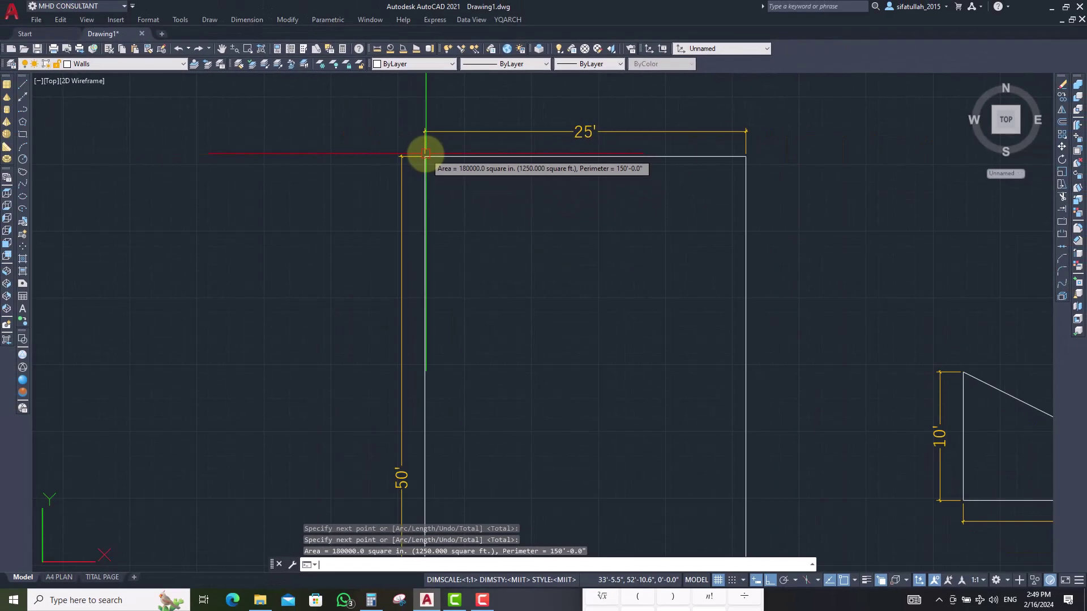
{"action": "scroll", "coordinate": [596, 315], "scroll_direction": "down", "scroll_amount": 10}
{"action": "scroll", "coordinate": [572, 332], "scroll_direction": "up", "scroll_amount": 6}
{"action": "scroll", "coordinate": [484, 334], "scroll_direction": "up", "scroll_amount": 6}
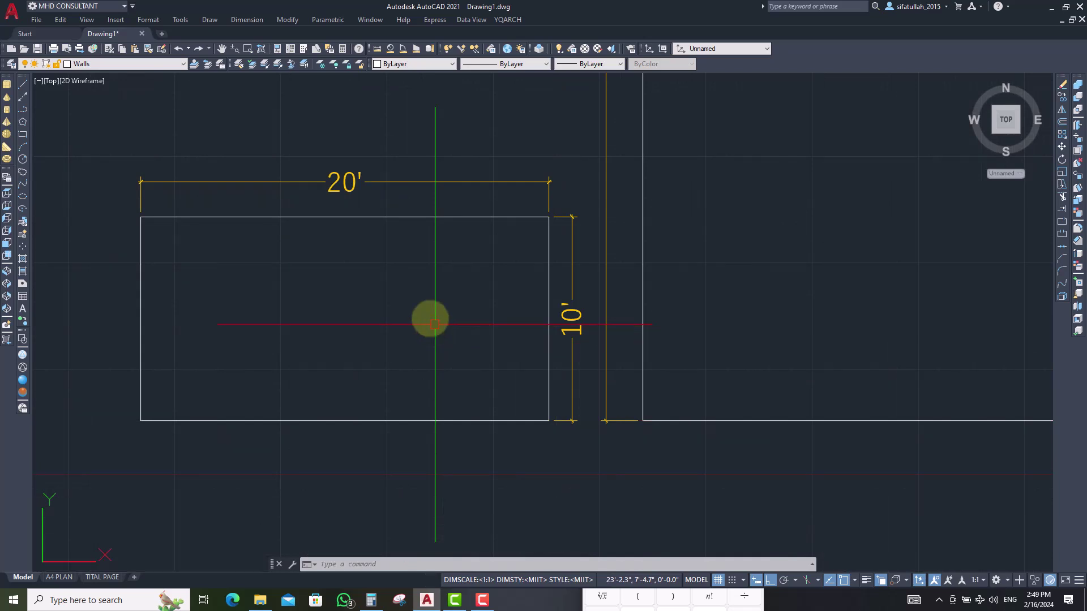
{"action": "scroll", "coordinate": [426, 312], "scroll_direction": "down", "scroll_amount": 6}
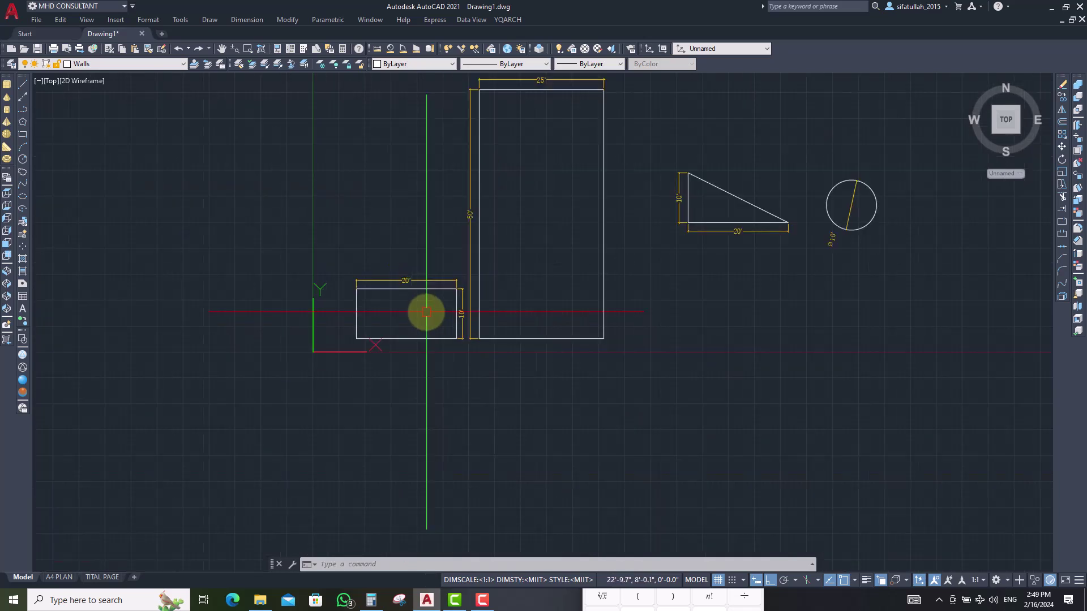
{"action": "key", "text": "Return"}
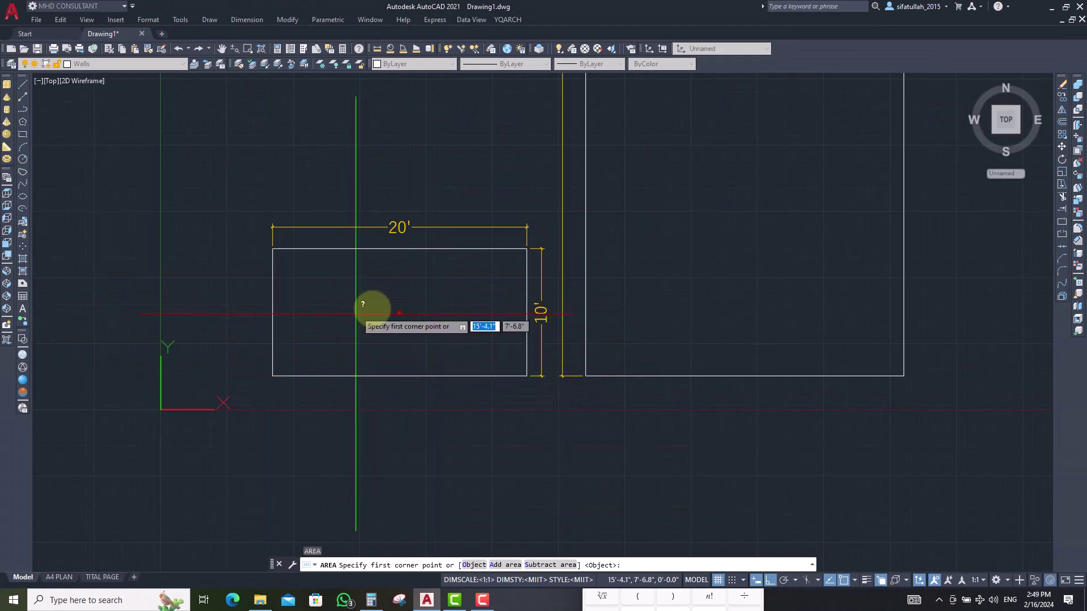
{"action": "key", "text": "Escape"}
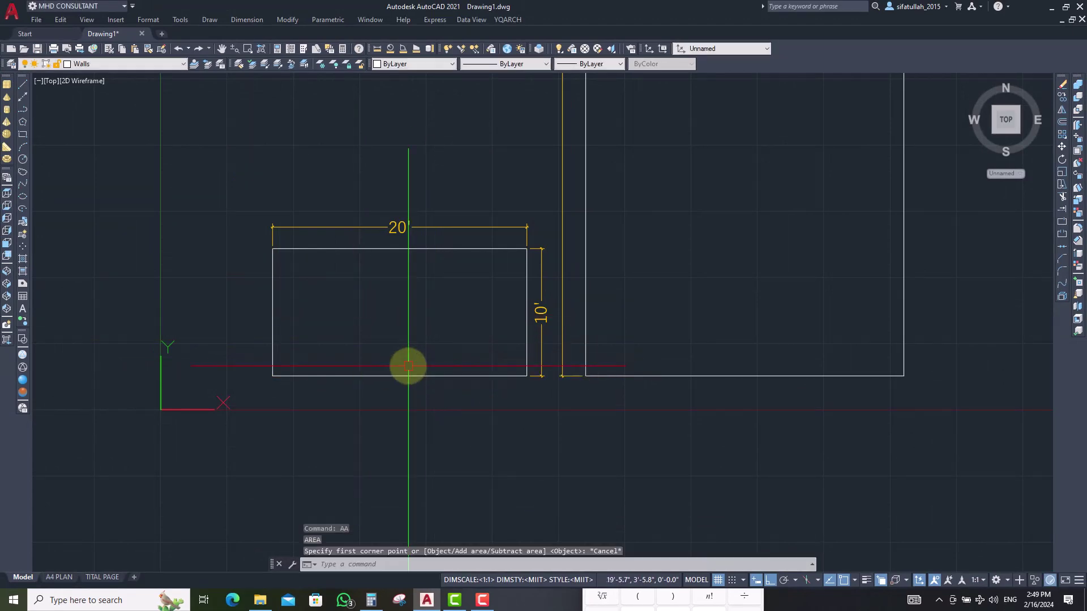
- Try to join the edges of the 20' by 10' rectangle with JOIN, selecting the whole rectangle by window
{"action": "scroll", "coordinate": [408, 366], "scroll_direction": "down", "scroll_amount": 4}
{"action": "scroll", "coordinate": [424, 334], "scroll_direction": "up", "scroll_amount": 6}
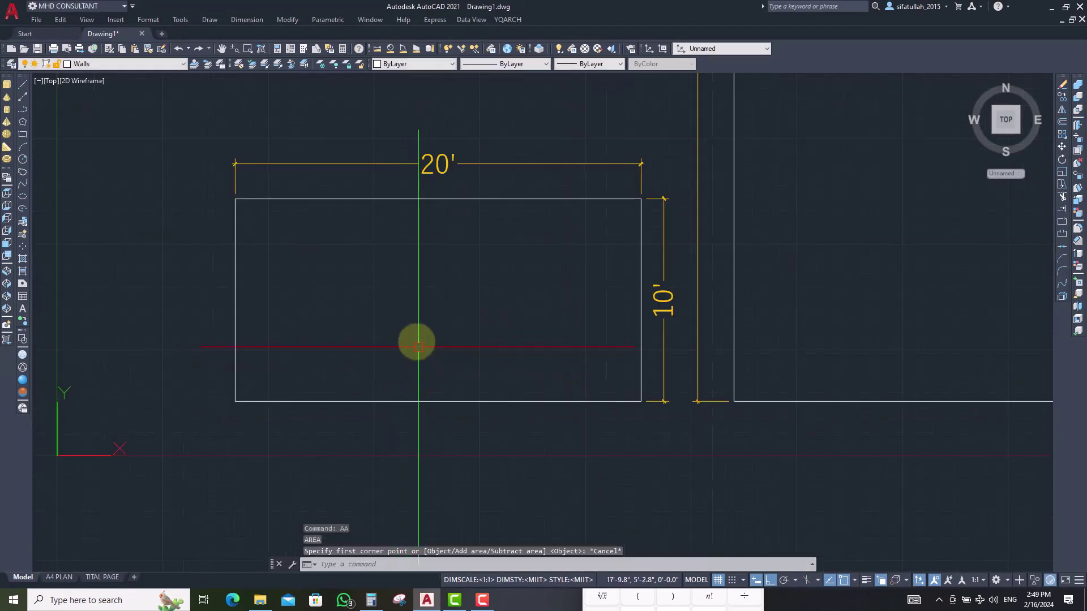
{"action": "type", "text": "j"}
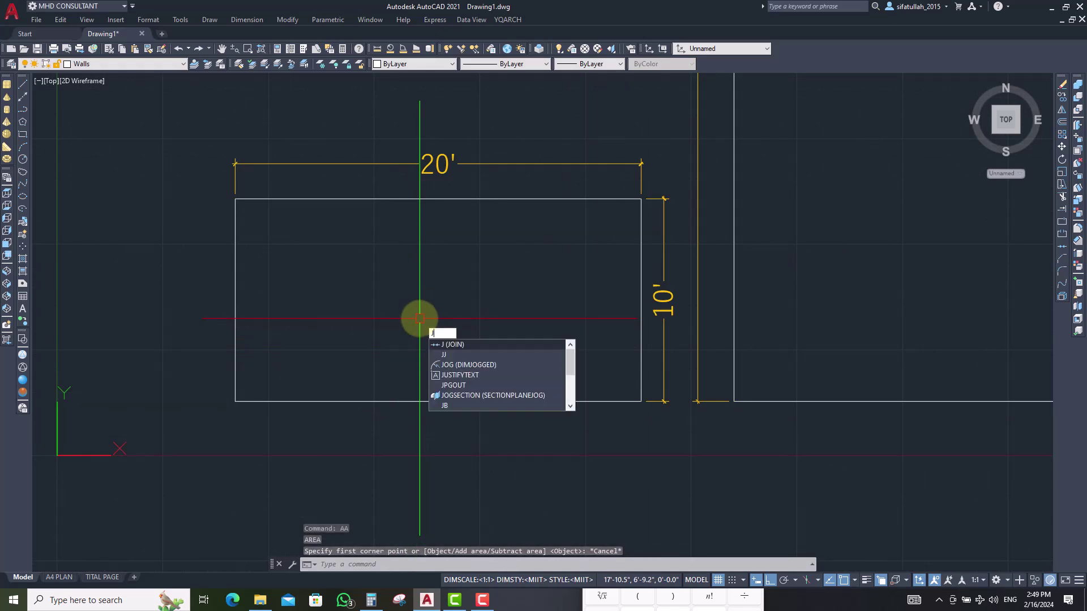
{"action": "key", "text": "Return"}
{"action": "left_click", "coordinate": [211, 181]}
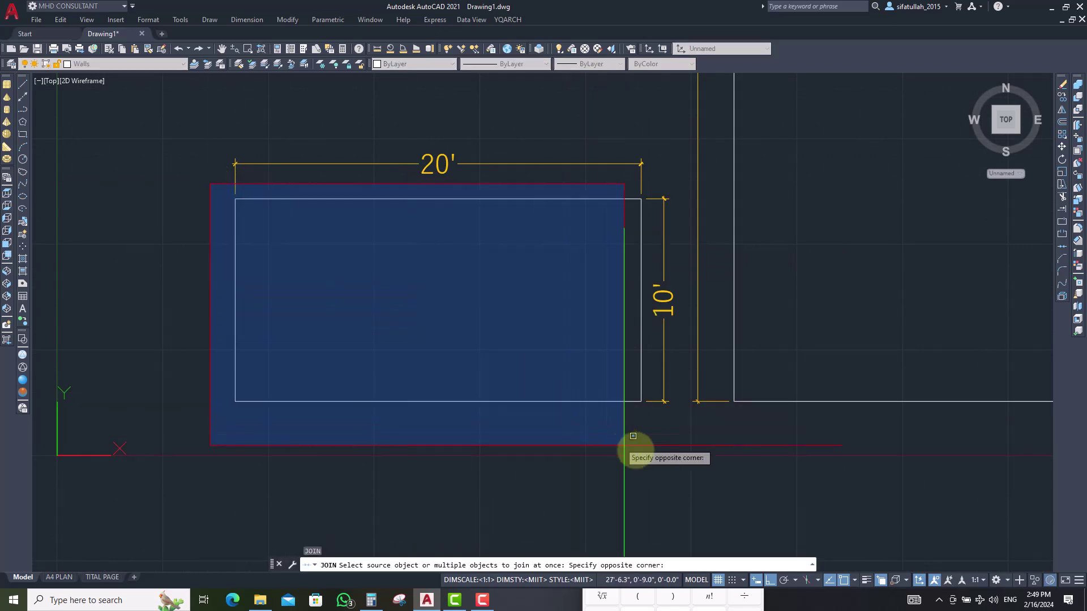
{"action": "left_click", "coordinate": [655, 451]}
{"action": "key", "text": "Return"}
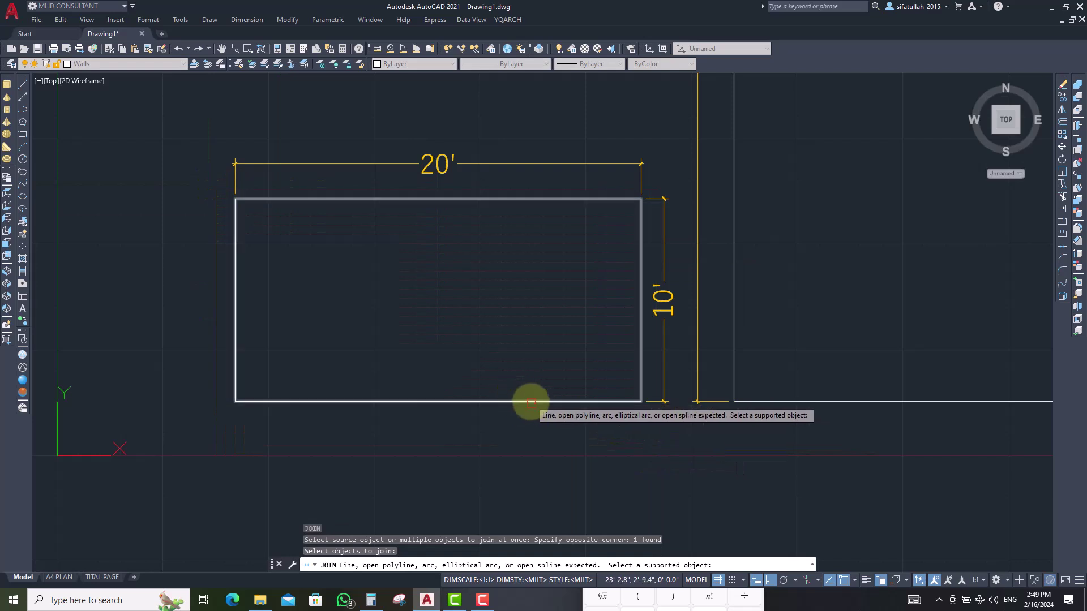
{"action": "key", "text": "Escape"}
- Create a closed polyline boundary from an internal point of the 25' by 50' rectangle with the BOUNDARY command
{"action": "scroll", "coordinate": [492, 396], "scroll_direction": "down", "scroll_amount": 4}
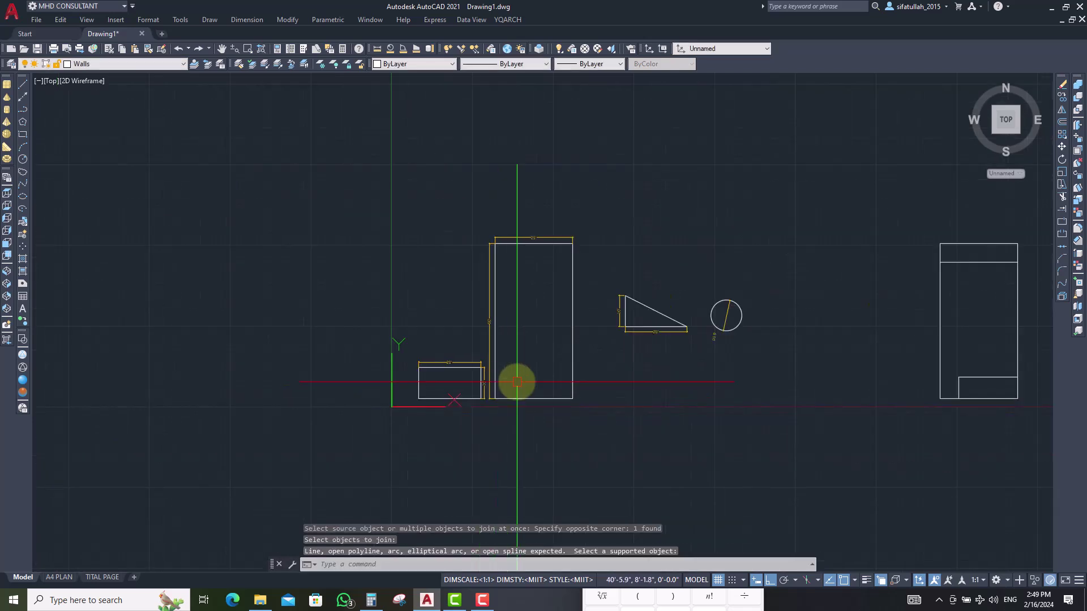
{"action": "scroll", "coordinate": [541, 331], "scroll_direction": "up", "scroll_amount": 1}
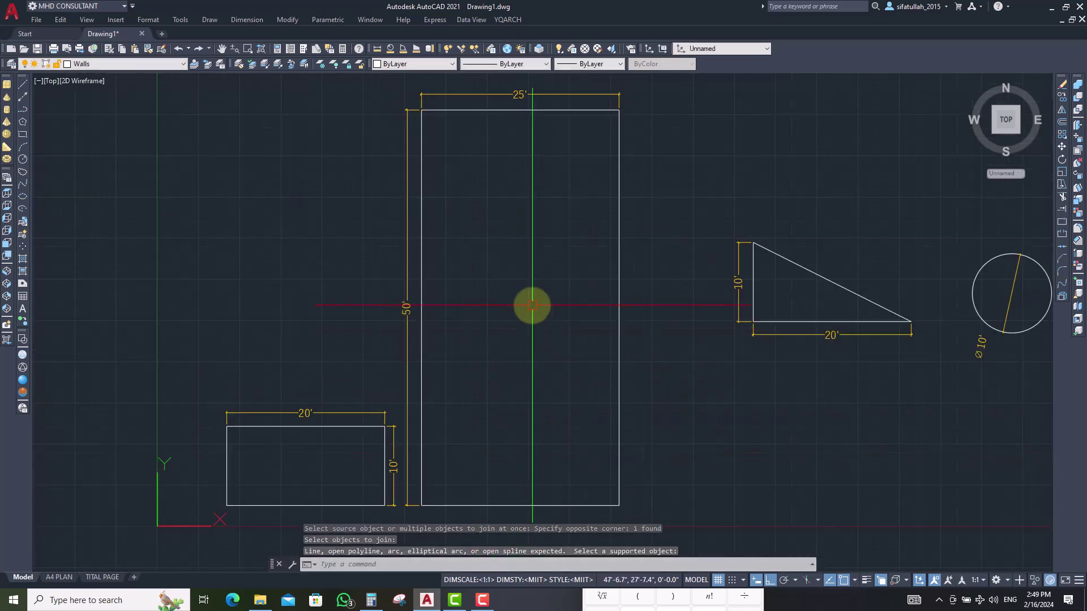
{"action": "scroll", "coordinate": [532, 305], "scroll_direction": "down", "scroll_amount": 1}
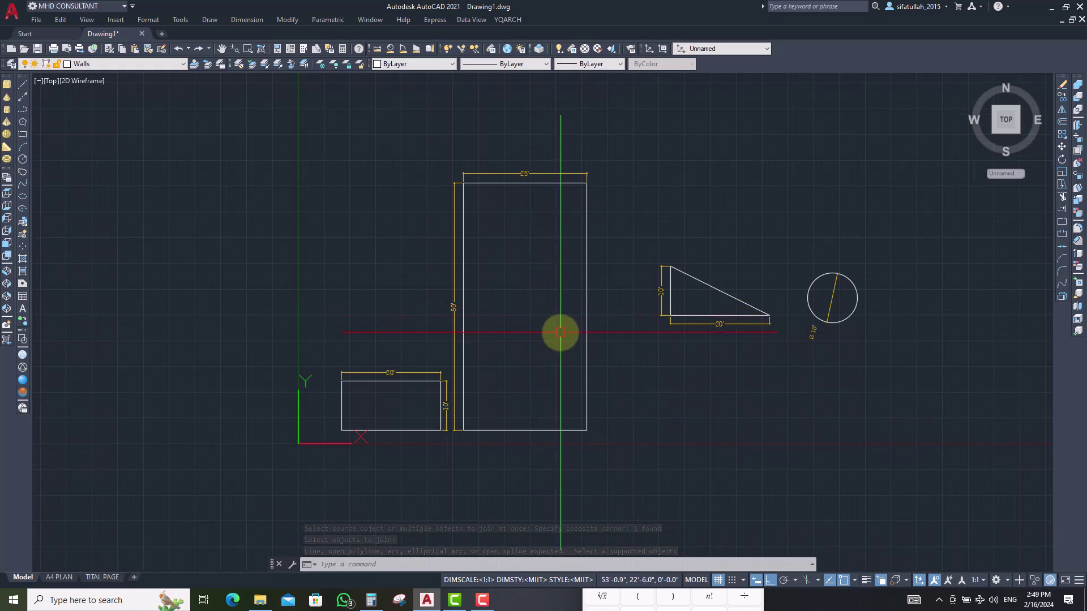
{"action": "scroll", "coordinate": [560, 333], "scroll_direction": "up", "scroll_amount": 2}
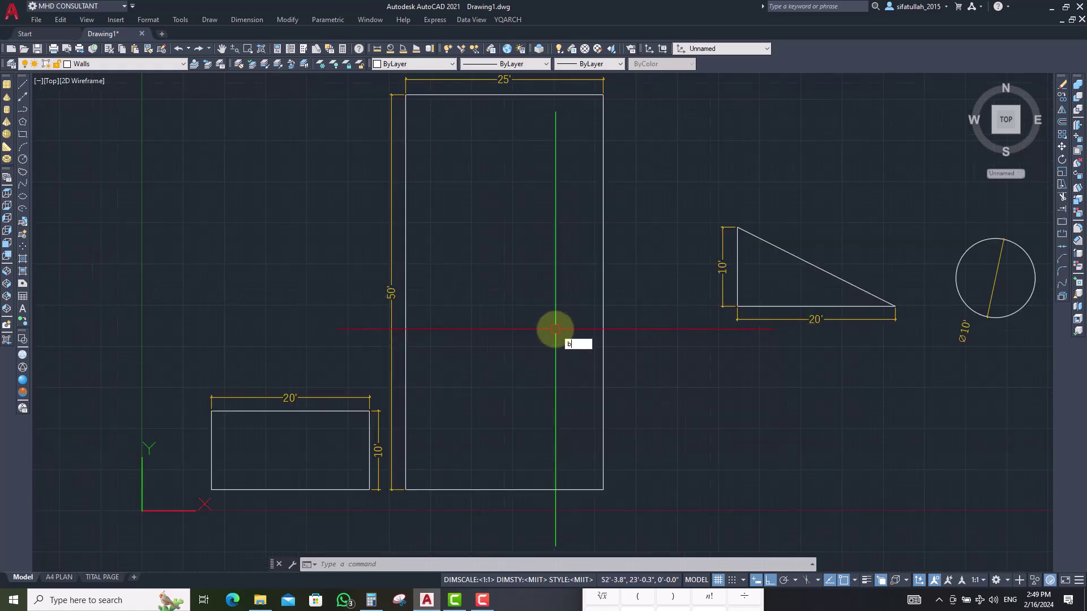
{"action": "type", "text": "o"}
{"action": "key", "text": "Return"}
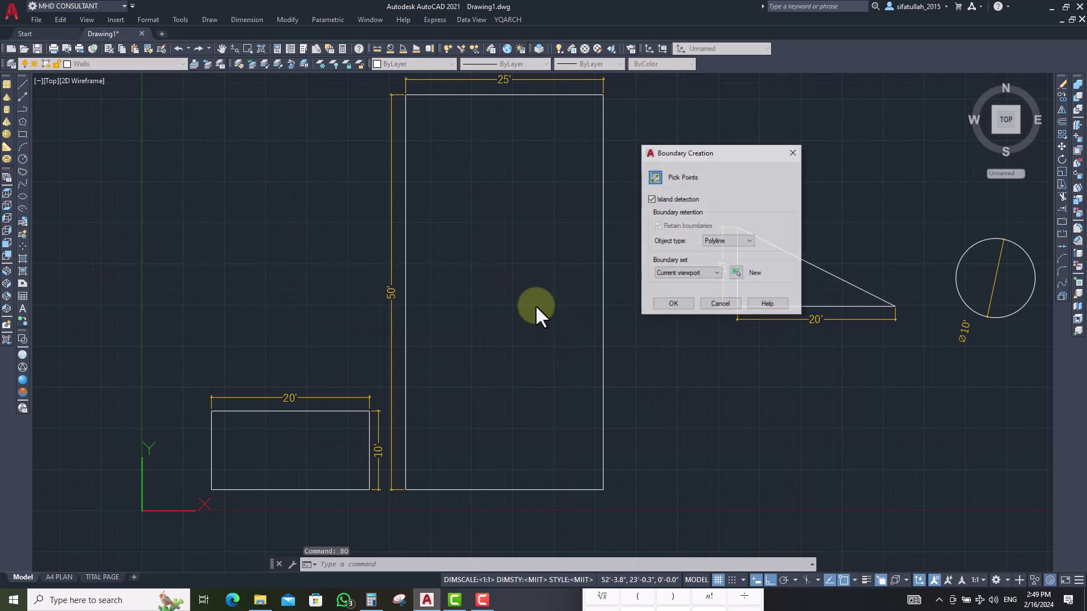
{"action": "key", "text": "Return"}
{"action": "left_click", "coordinate": [512, 274]}
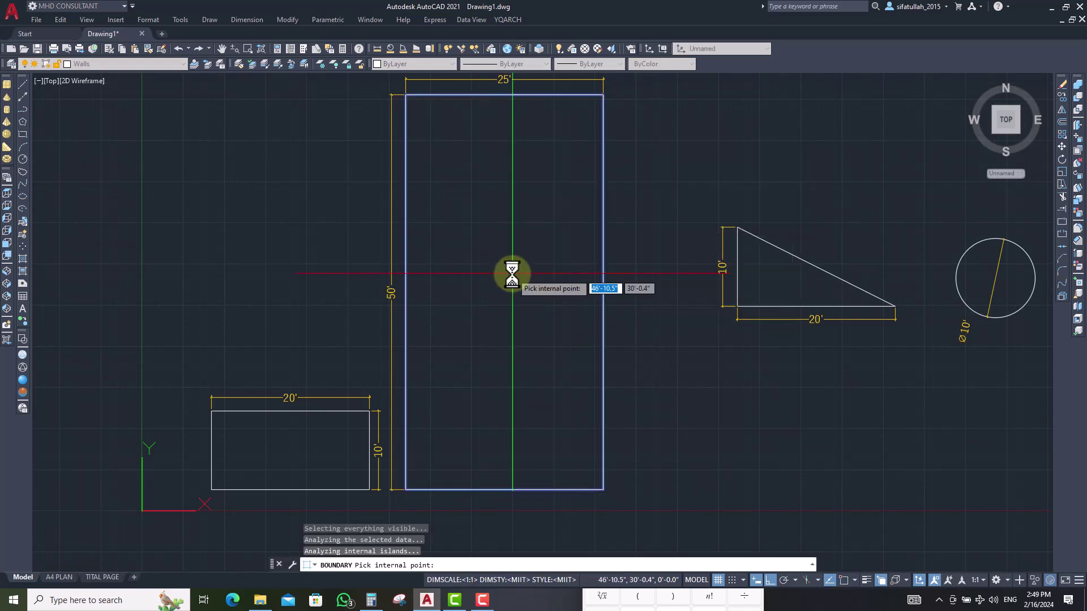
{"action": "key", "text": "Return"}
- Move the outline traced over the 25' by 50' rectangle horizontally to the empty space right of the circle
{"action": "scroll", "coordinate": [515, 294], "scroll_direction": "down", "scroll_amount": 2}
{"action": "type", "text": "m"}
{"action": "key", "text": "Return"}
{"action": "left_click", "coordinate": [567, 342]}
{"action": "left_click", "coordinate": [612, 383]}
{"action": "key", "text": "Return"}
{"action": "left_click", "coordinate": [502, 467]}
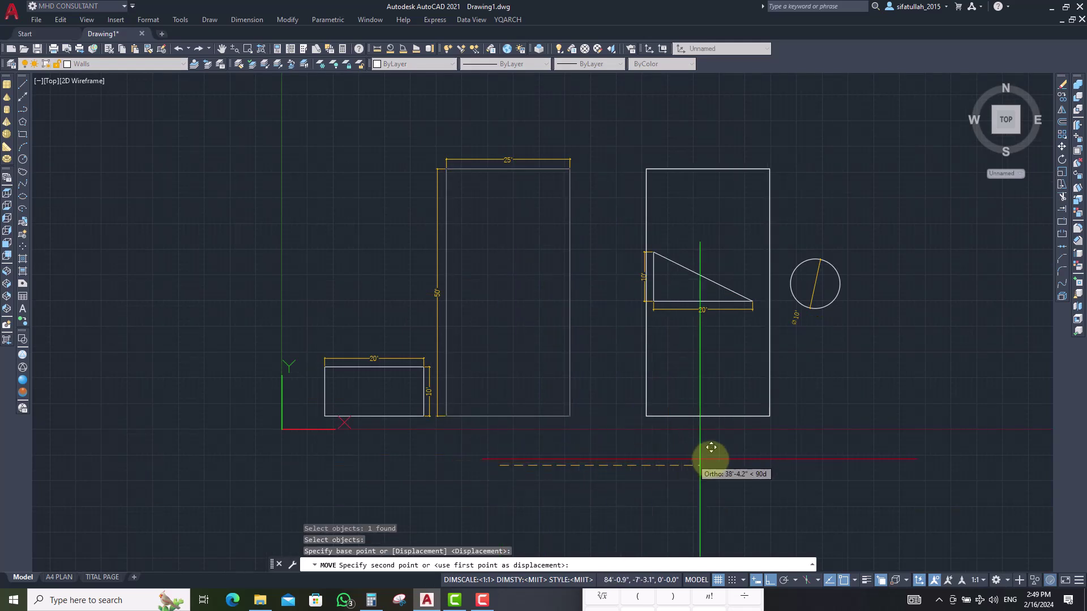
{"action": "scroll", "coordinate": [704, 456], "scroll_direction": "down", "scroll_amount": 2}
{"action": "left_click", "coordinate": [810, 461]}
- Convert the edges of the 10' by 20' triangle into a region with the REGION command
{"action": "scroll", "coordinate": [810, 461], "scroll_direction": "up", "scroll_amount": 3}
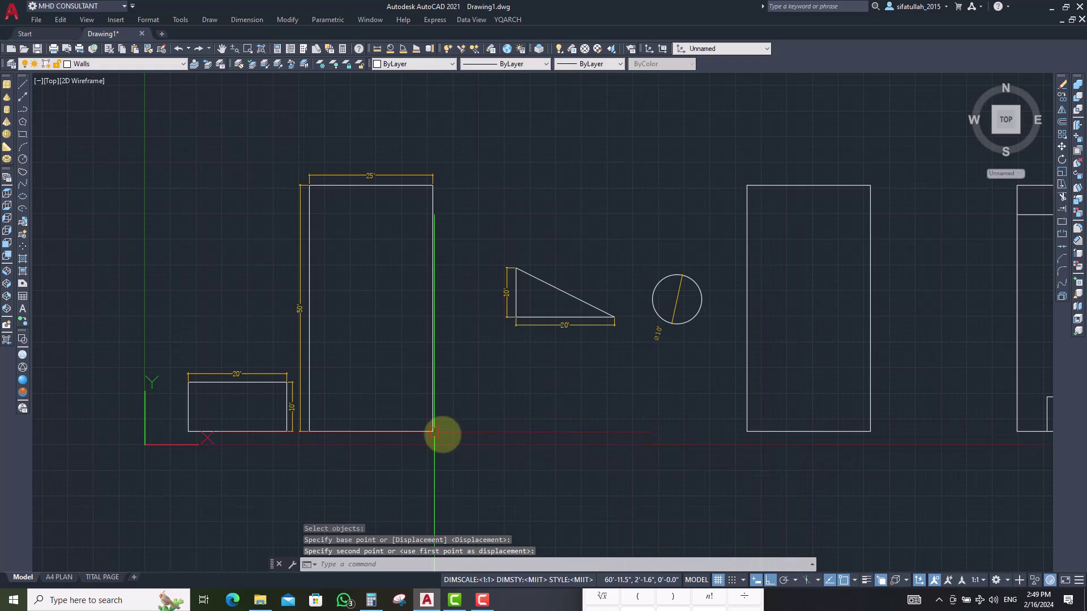
{"action": "scroll", "coordinate": [541, 305], "scroll_direction": "up", "scroll_amount": 2}
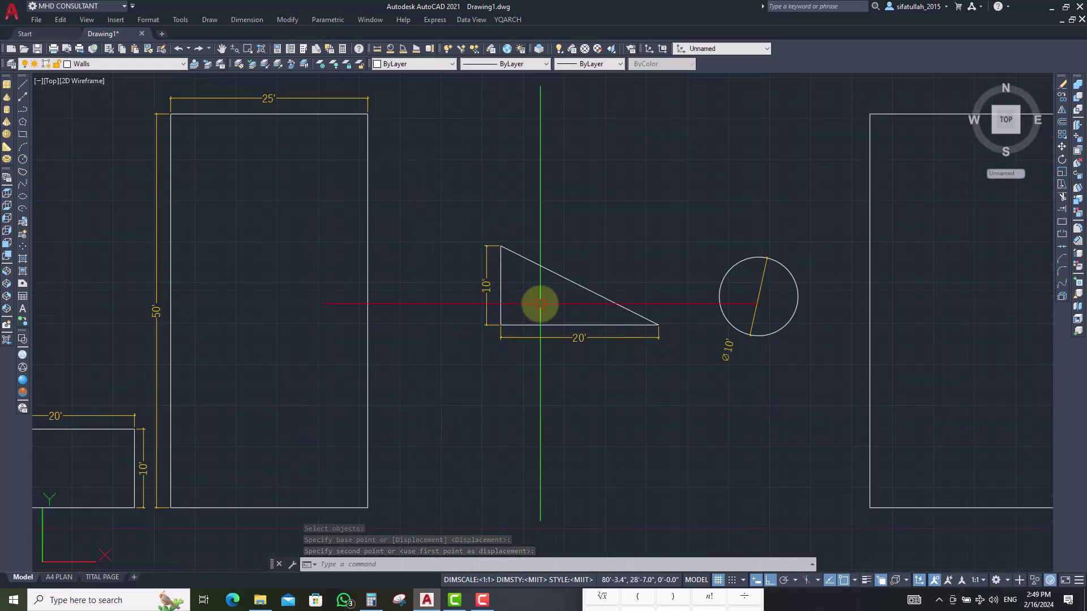
{"action": "type", "text": "re"}
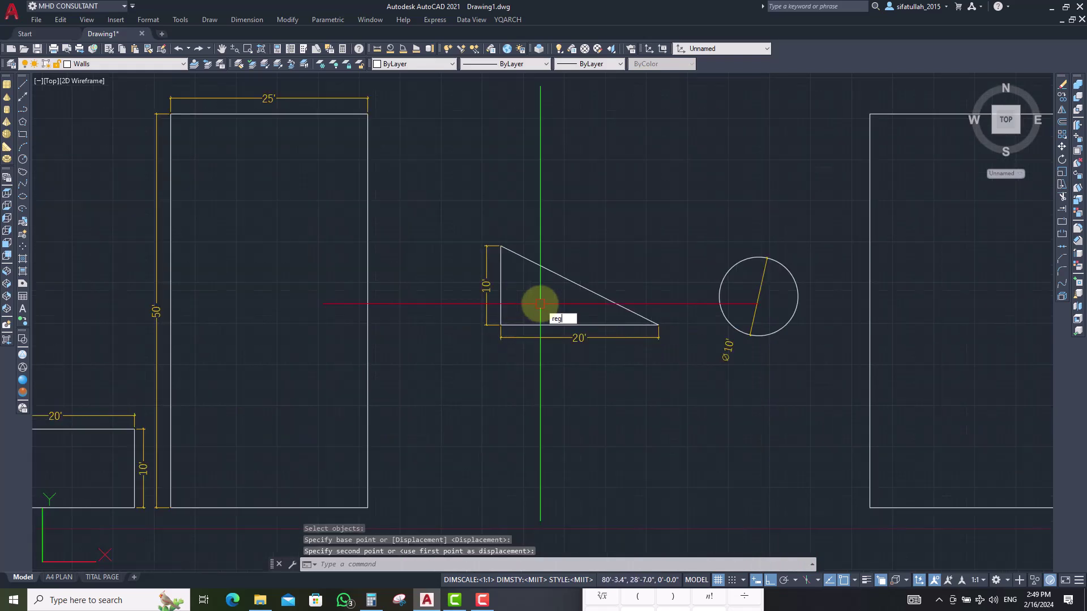
{"action": "type", "text": "g"}
{"action": "key", "text": "Return"}
{"action": "left_click", "coordinate": [491, 219]}
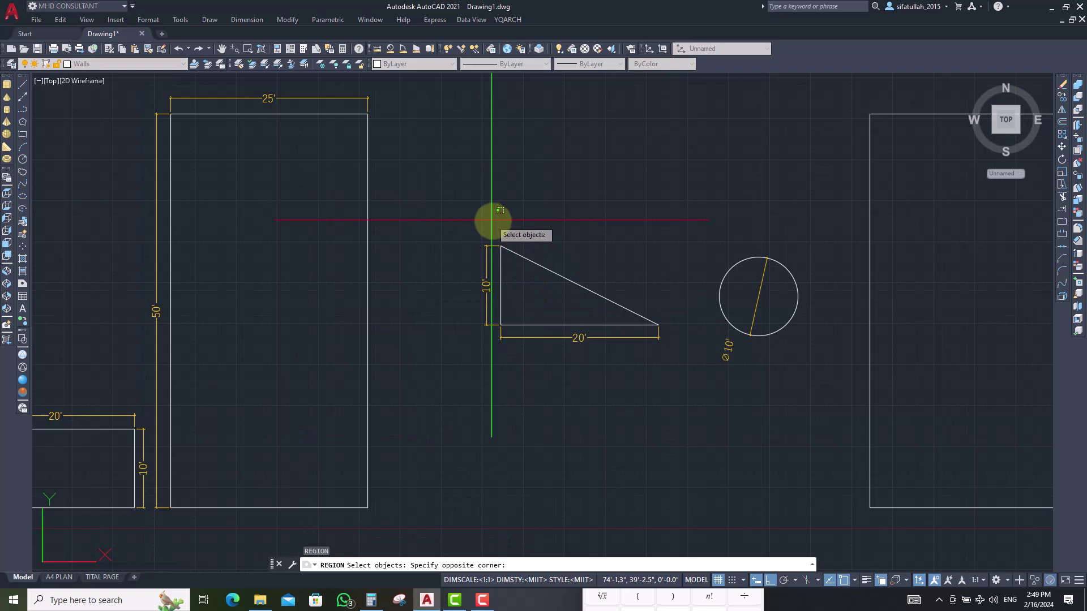
{"action": "left_click", "coordinate": [671, 339]}
{"action": "key", "text": "Return"}
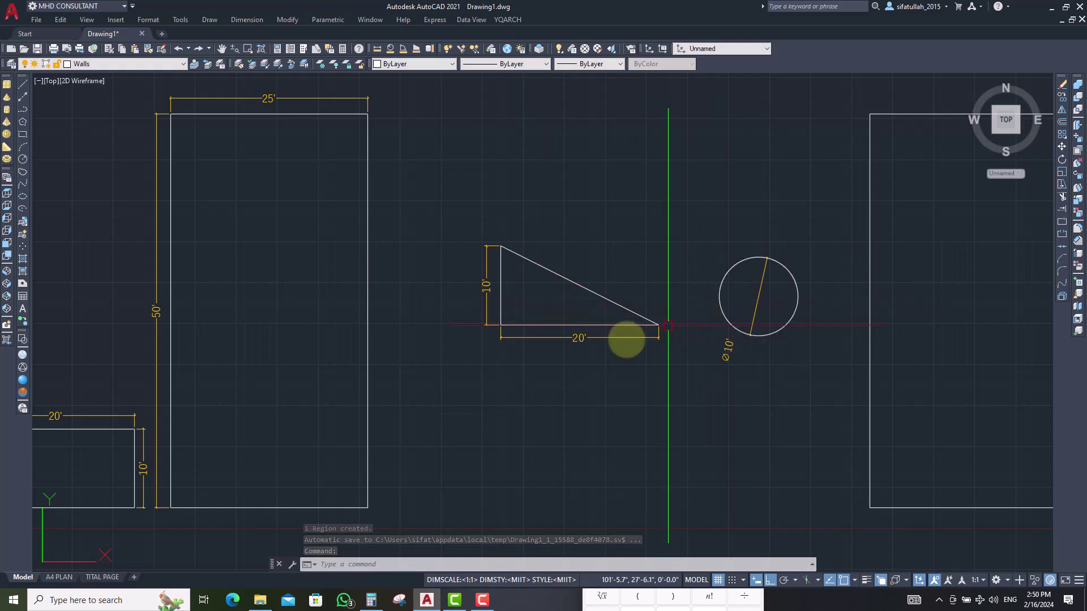
- Measure the 20' by 10' rectangle with AREA, using the Object option and selecting its outline
{"action": "scroll", "coordinate": [568, 349], "scroll_direction": "down", "scroll_amount": 2}
{"action": "scroll", "coordinate": [264, 404], "scroll_direction": "up", "scroll_amount": 2}
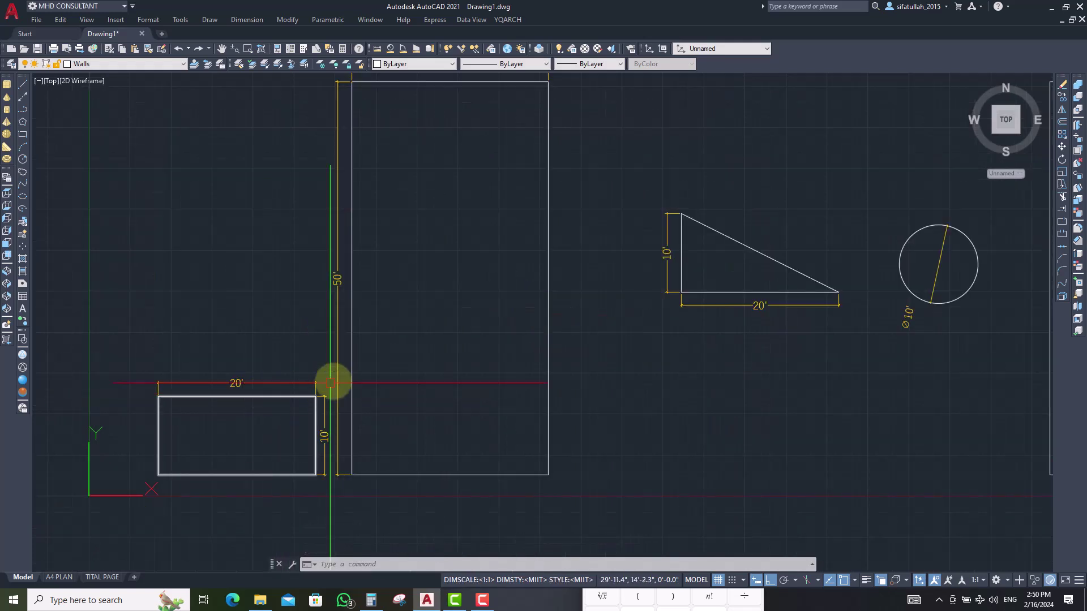
{"action": "scroll", "coordinate": [430, 378], "scroll_direction": "down", "scroll_amount": 2}
{"action": "scroll", "coordinate": [354, 413], "scroll_direction": "down", "scroll_amount": 2}
{"action": "scroll", "coordinate": [425, 370], "scroll_direction": "up", "scroll_amount": 4}
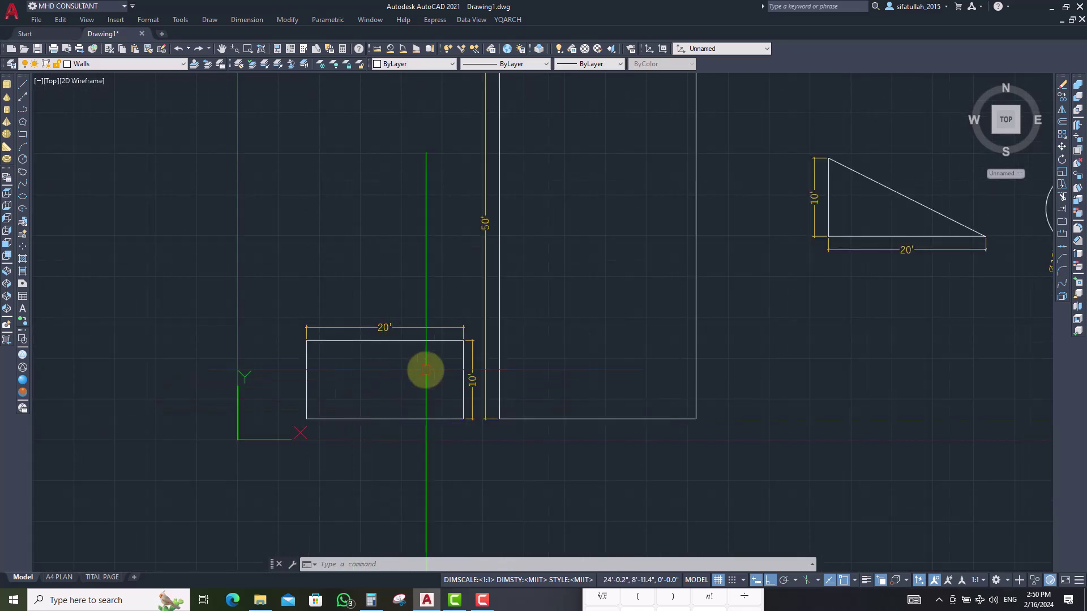
{"action": "scroll", "coordinate": [402, 374], "scroll_direction": "up", "scroll_amount": 2}
{"action": "type", "text": "a"}
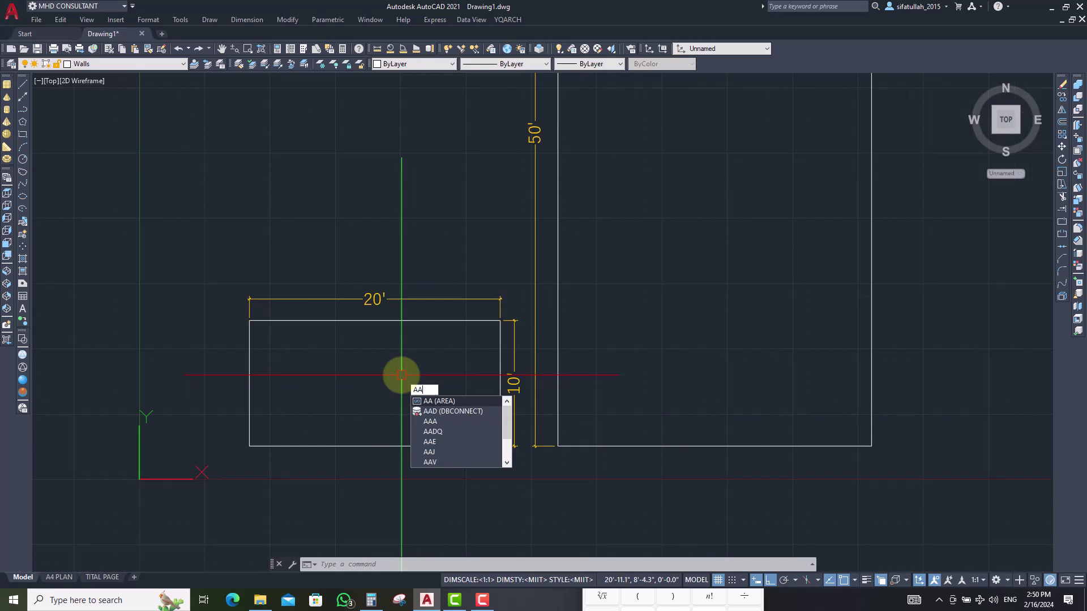
{"action": "key", "text": "Return"}
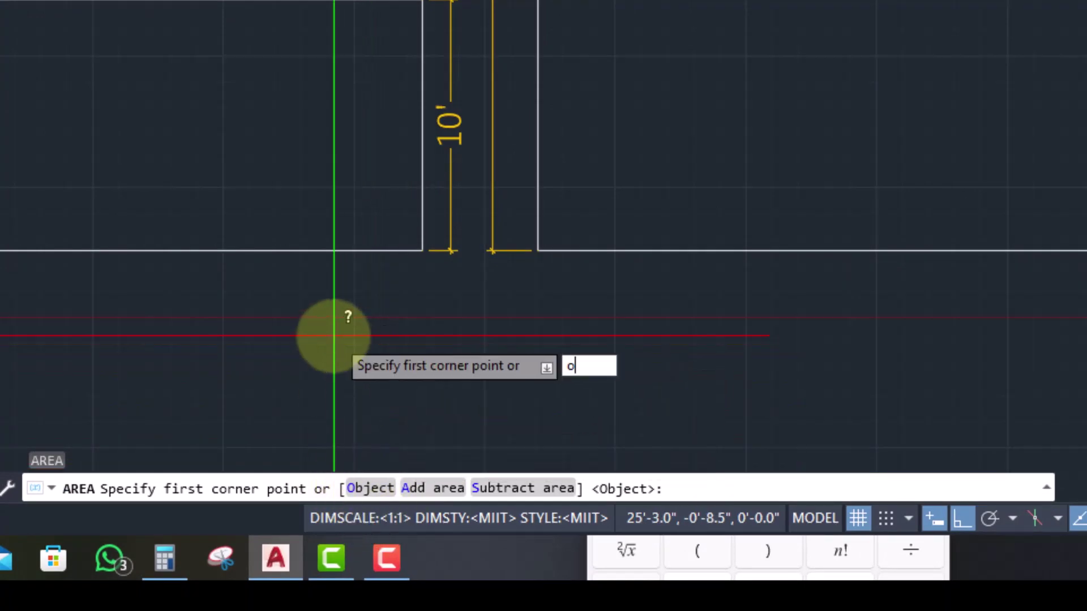
{"action": "key", "text": "Return"}
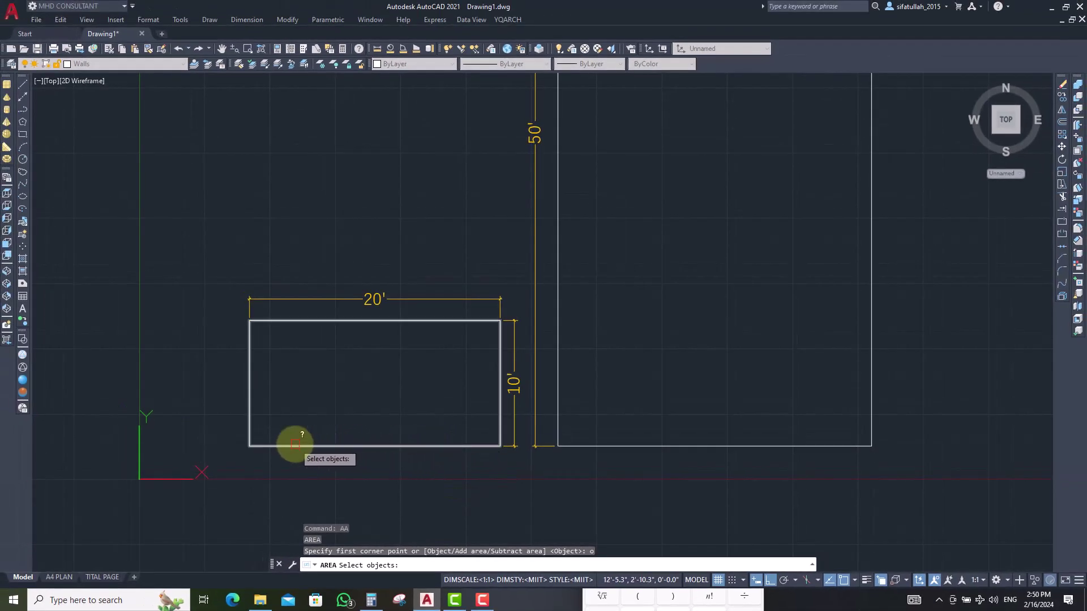
{"action": "left_click", "coordinate": [341, 446]}
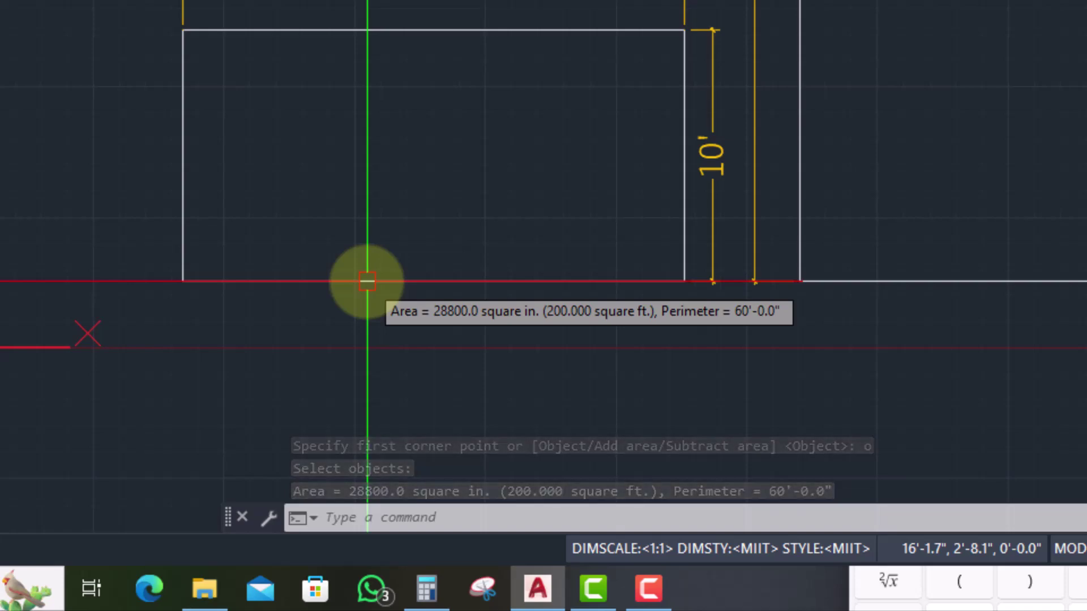
- Measure the 25' by 50' rectangle with AREA, accepting the default Object option and selecting its outline
{"action": "scroll", "coordinate": [448, 378], "scroll_direction": "down", "scroll_amount": 4}
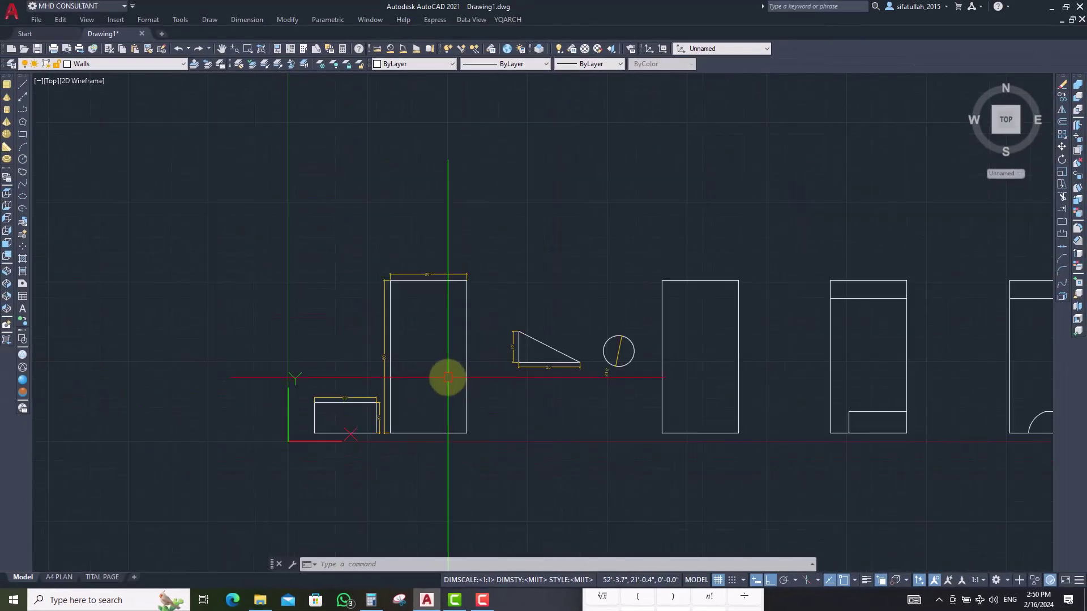
{"action": "scroll", "coordinate": [447, 377], "scroll_direction": "up", "scroll_amount": 4}
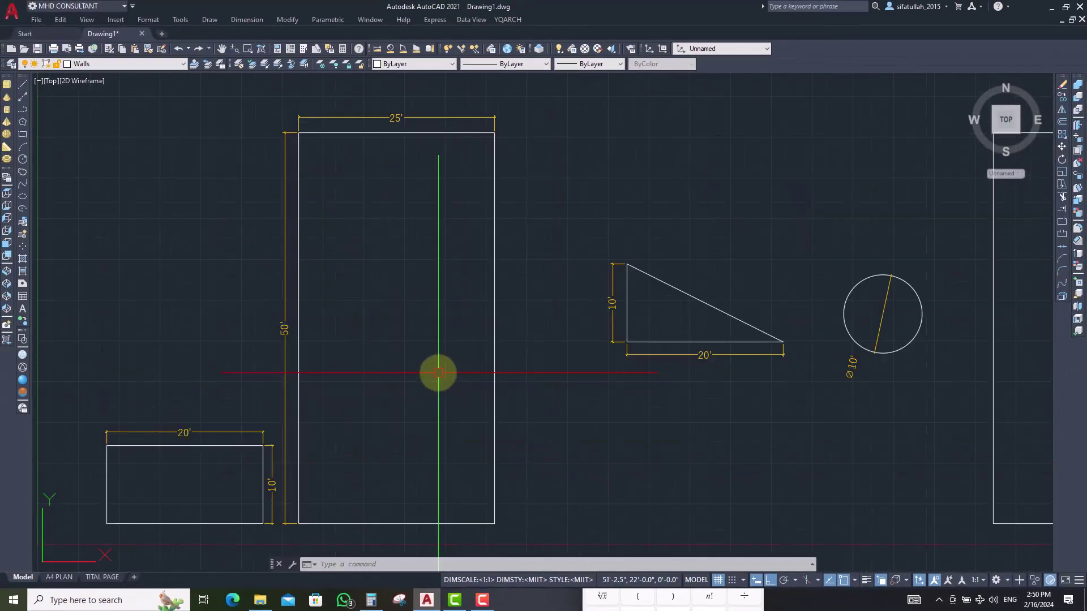
{"action": "key", "text": "Return"}
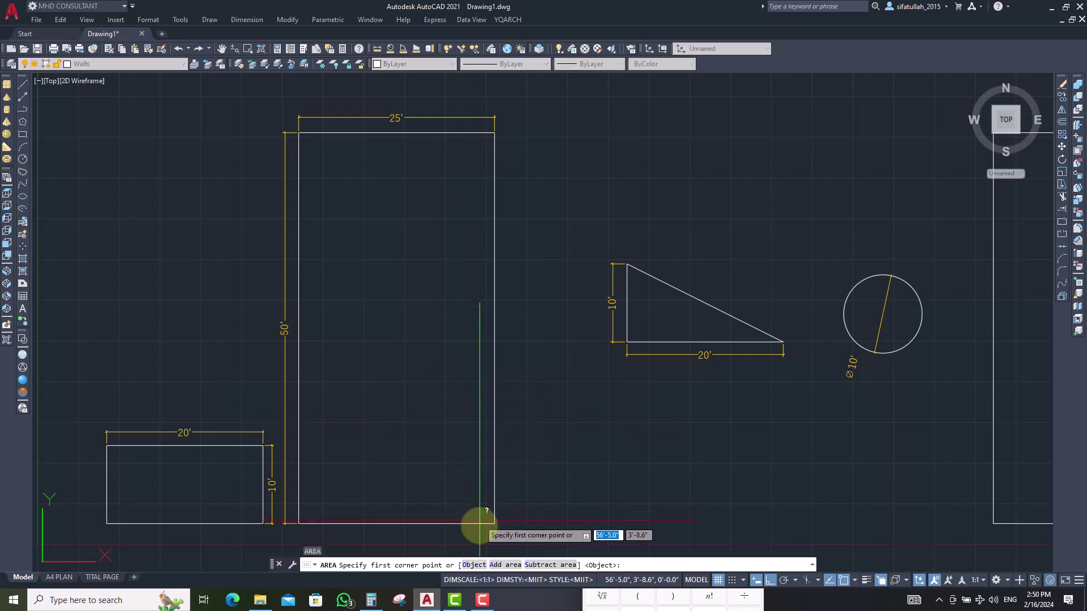
{"action": "key", "text": "Return"}
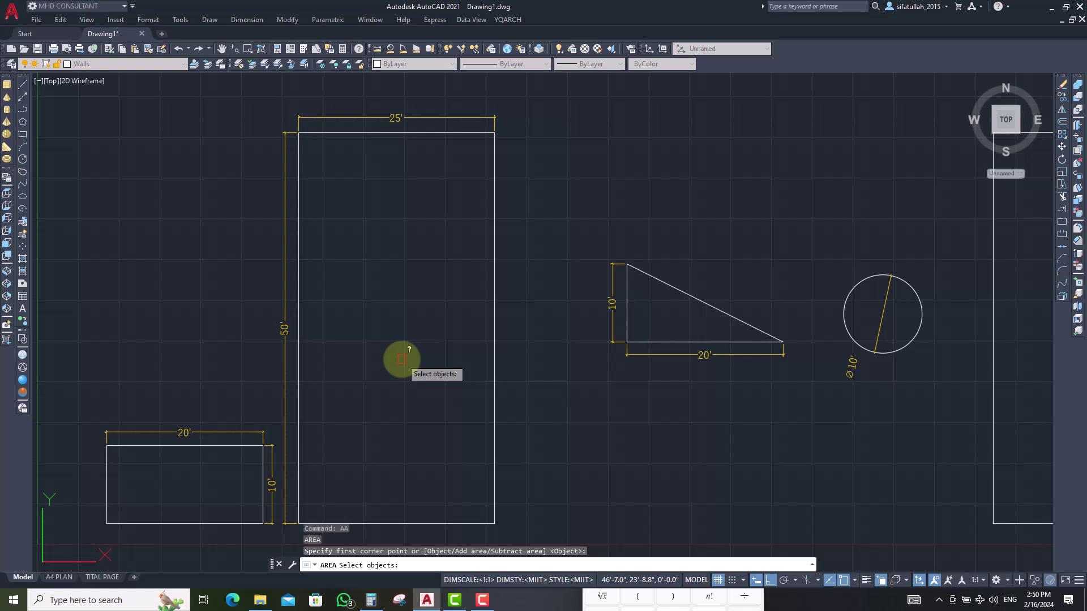
{"action": "left_click", "coordinate": [495, 344]}
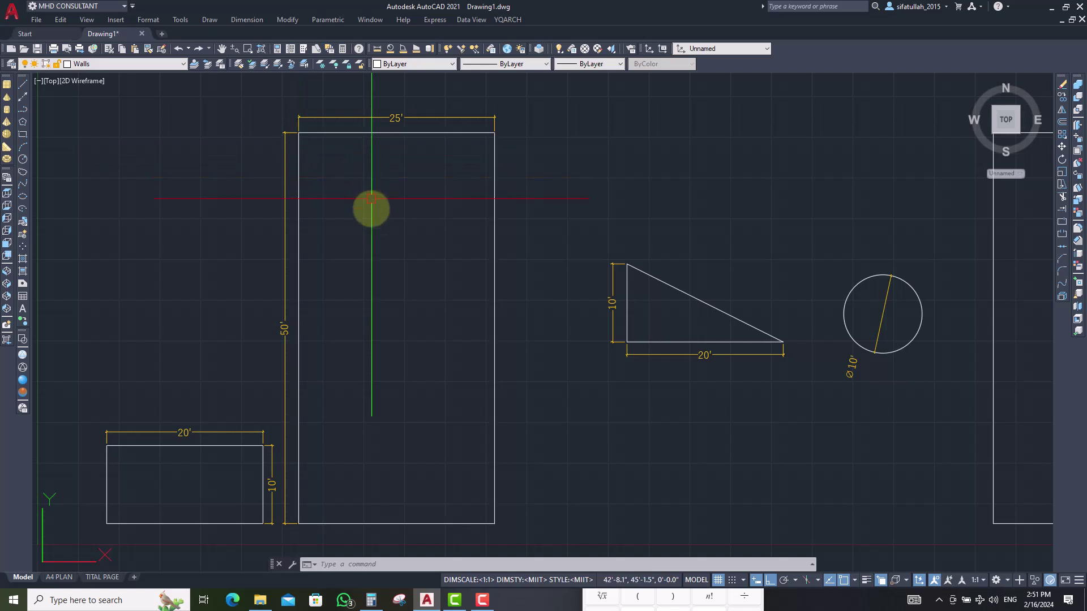
- Measure the 10' by 20' triangle region with AREA, using the Object option
{"action": "scroll", "coordinate": [373, 220], "scroll_direction": "down", "scroll_amount": 2}
{"action": "scroll", "coordinate": [464, 274], "scroll_direction": "up", "scroll_amount": 2}
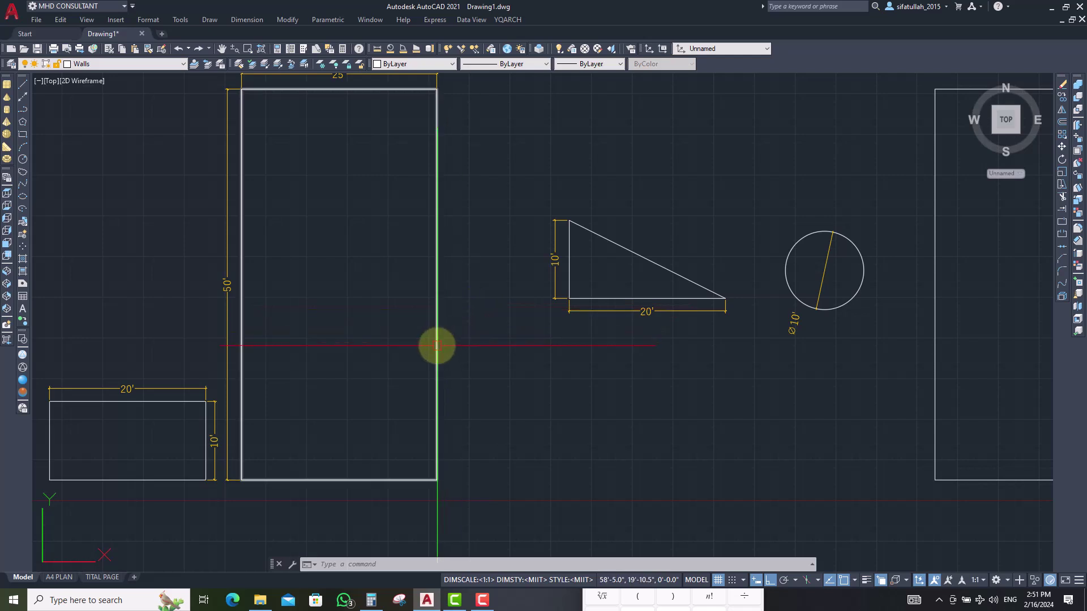
{"action": "scroll", "coordinate": [436, 346], "scroll_direction": "down", "scroll_amount": 2}
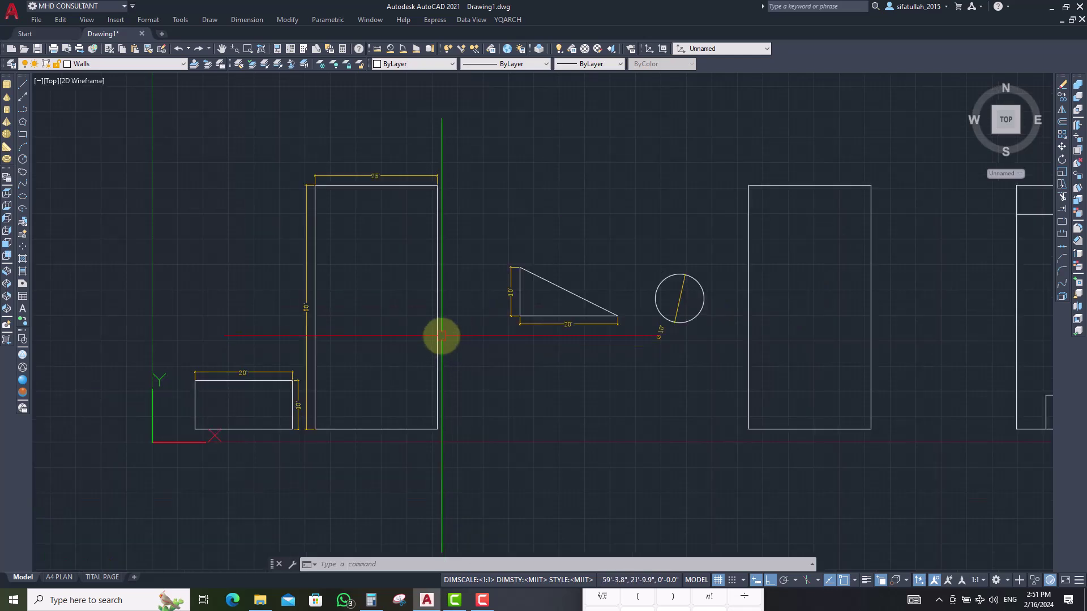
{"action": "scroll", "coordinate": [442, 336], "scroll_direction": "up", "scroll_amount": 2}
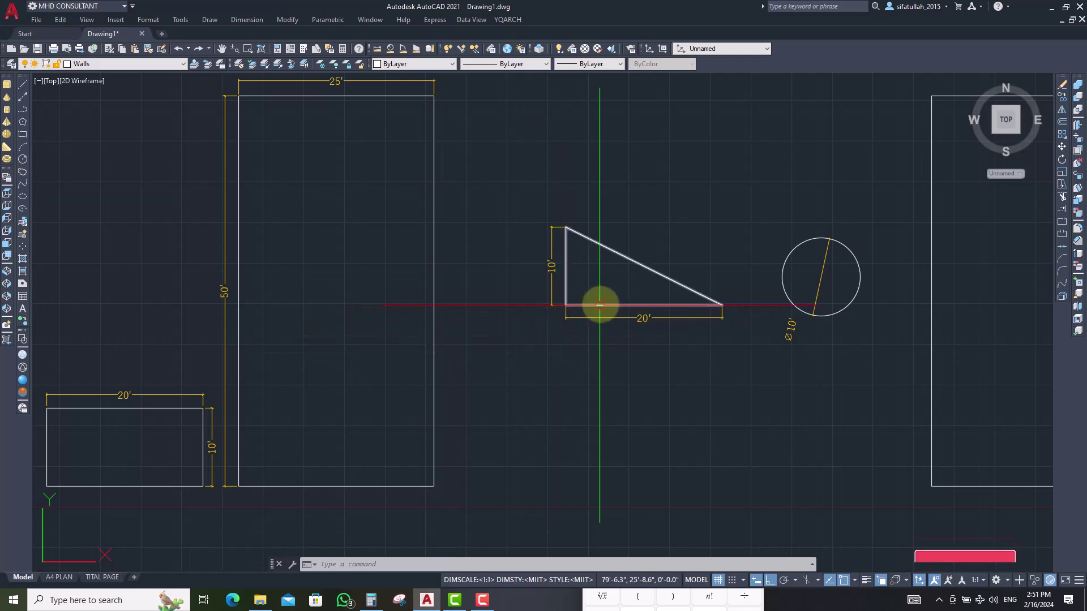
{"action": "scroll", "coordinate": [463, 322], "scroll_direction": "down", "scroll_amount": 3}
{"action": "type", "text": "area"}
{"action": "key", "text": "Return"}
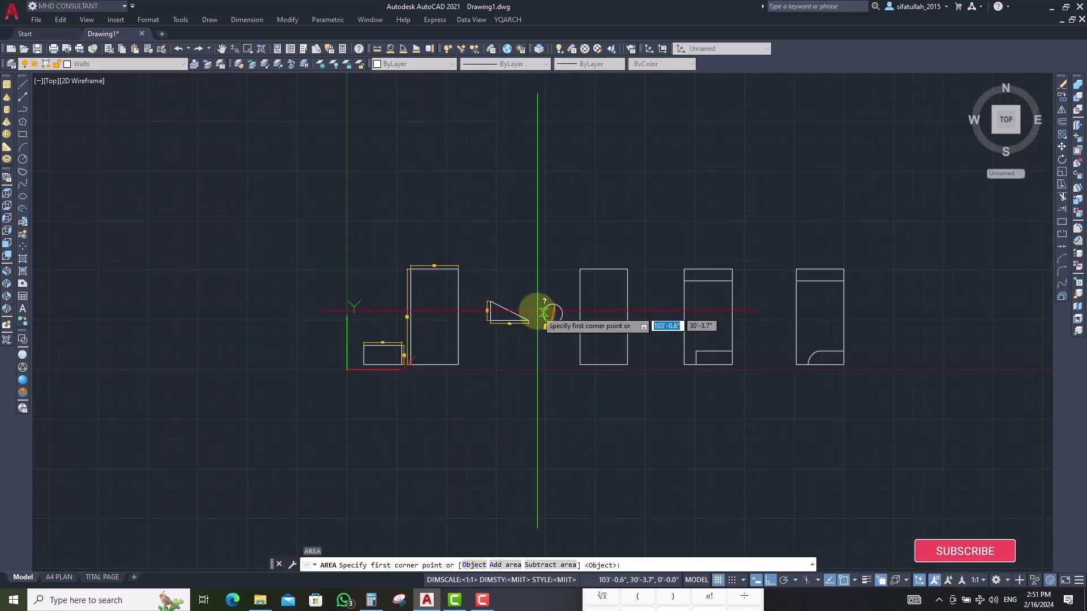
{"action": "key", "text": "Return"}
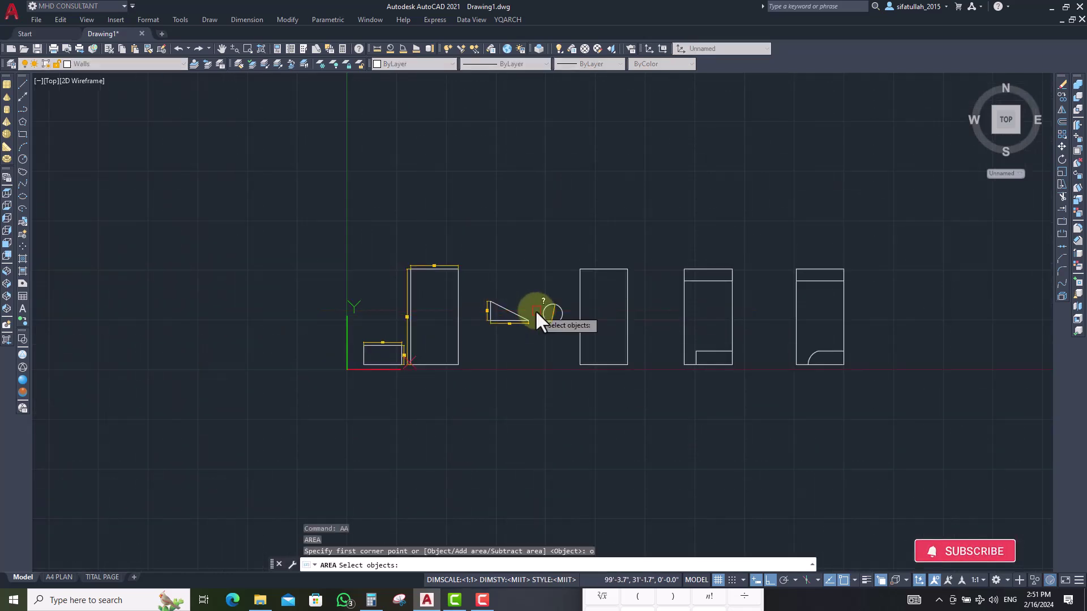
{"action": "scroll", "coordinate": [535, 310], "scroll_direction": "up", "scroll_amount": 6}
{"action": "left_click", "coordinate": [494, 306]}
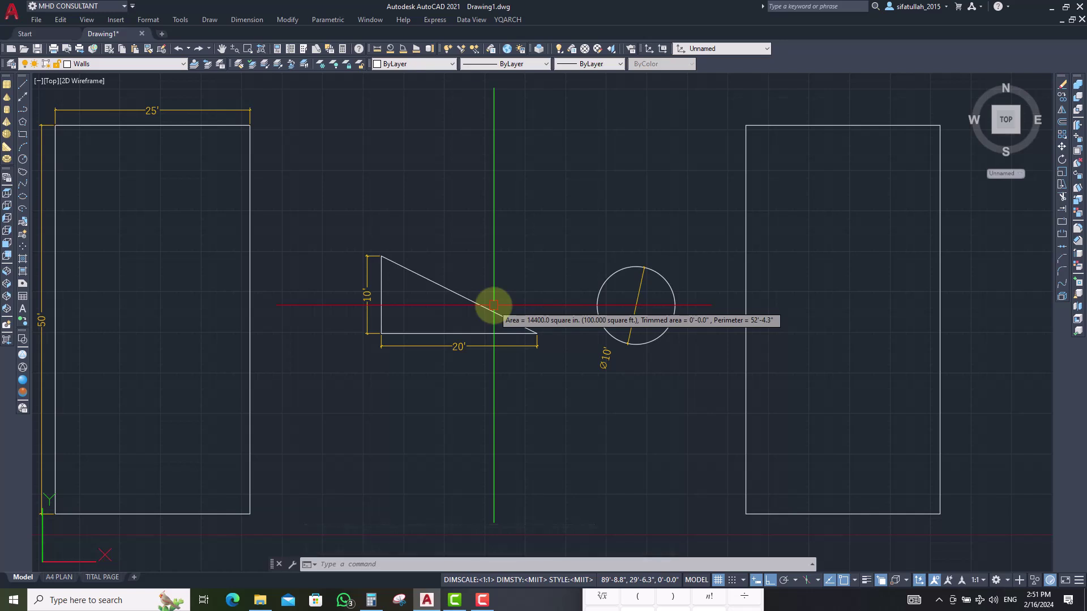
- Measure the 10' diameter circle with AREA, accepting the default Object option
{"action": "scroll", "coordinate": [406, 310], "scroll_direction": "up", "scroll_amount": 2}
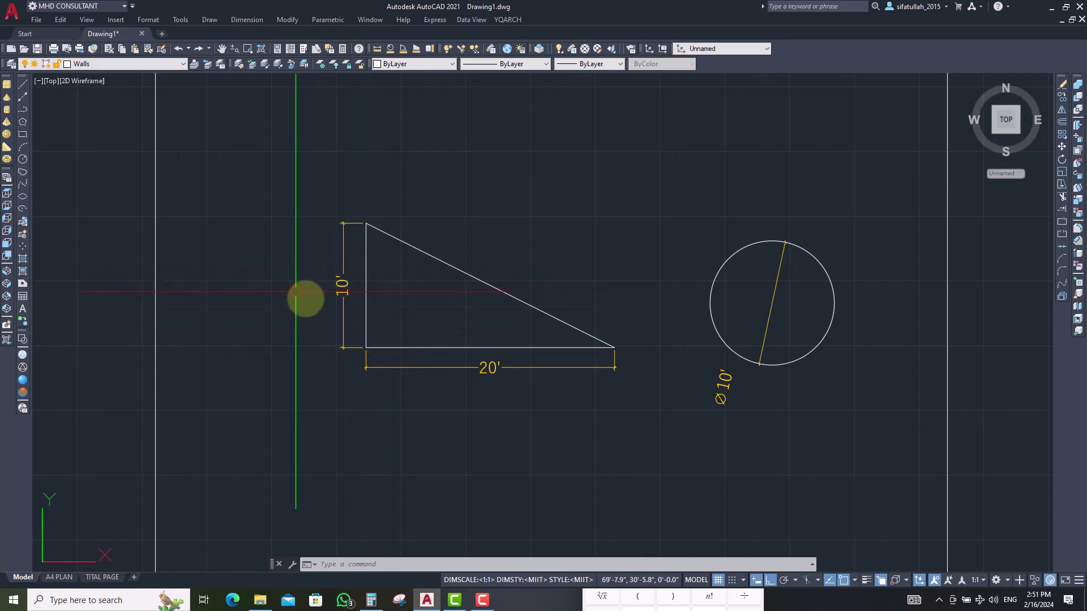
{"action": "scroll", "coordinate": [344, 310], "scroll_direction": "down", "scroll_amount": 3}
{"action": "scroll", "coordinate": [523, 310], "scroll_direction": "up", "scroll_amount": 5}
{"action": "type", "text": "a"}
{"action": "key", "text": "Return"}
{"action": "key", "text": "Return"}
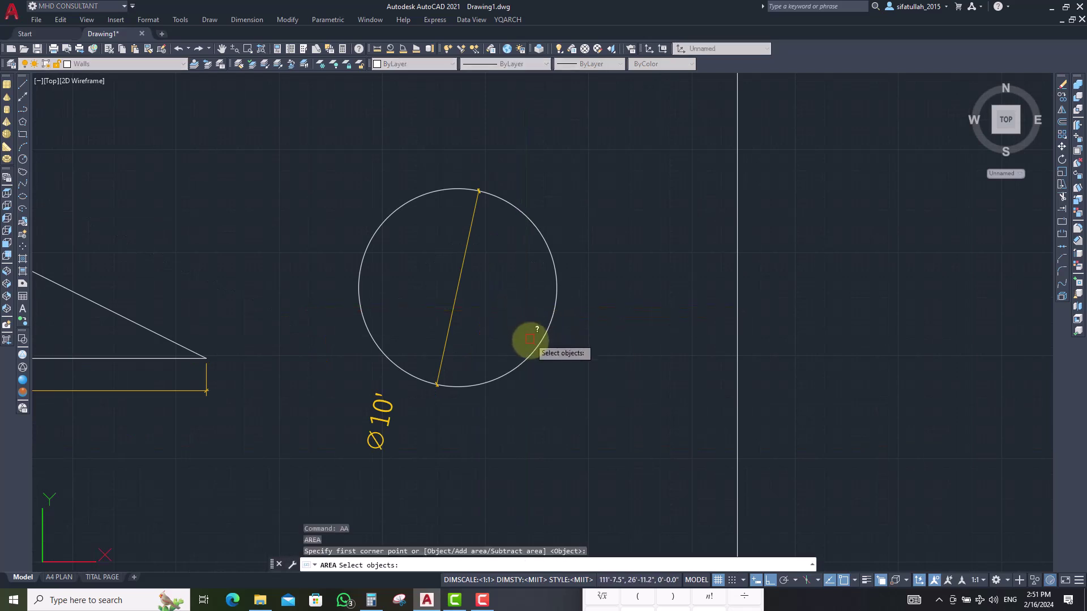
{"action": "left_click", "coordinate": [532, 345]}
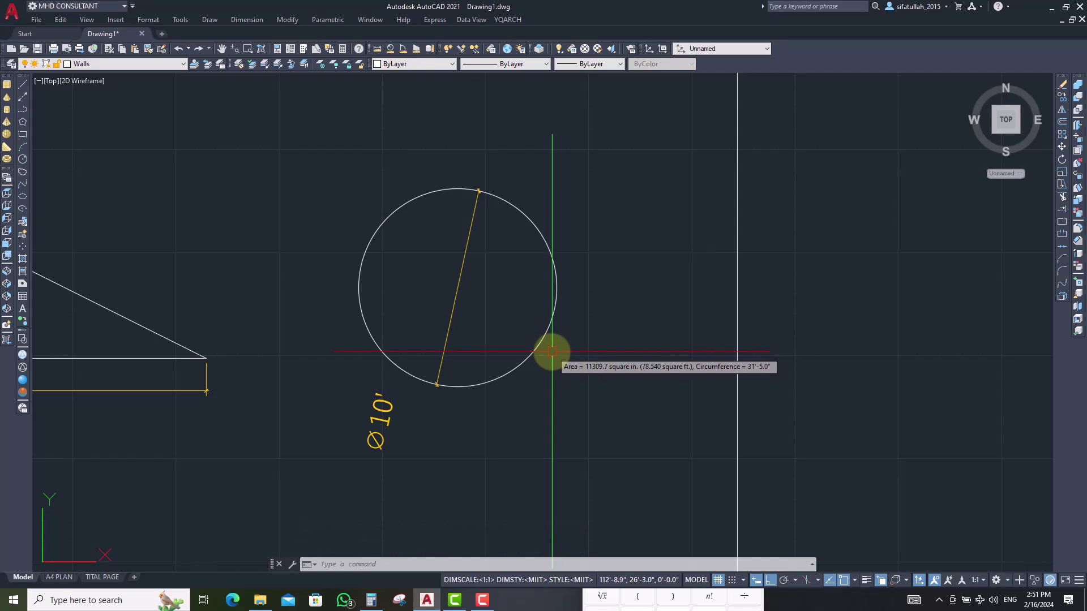
- Measure the undimensioned rectangle beside the circle with AREA, using the Object option and selecting its outline
{"action": "scroll", "coordinate": [498, 320], "scroll_direction": "down", "scroll_amount": 5}
{"action": "scroll", "coordinate": [604, 336], "scroll_direction": "up", "scroll_amount": 2}
{"action": "scroll", "coordinate": [605, 337], "scroll_direction": "up", "scroll_amount": 2}
{"action": "key", "text": "Return"}
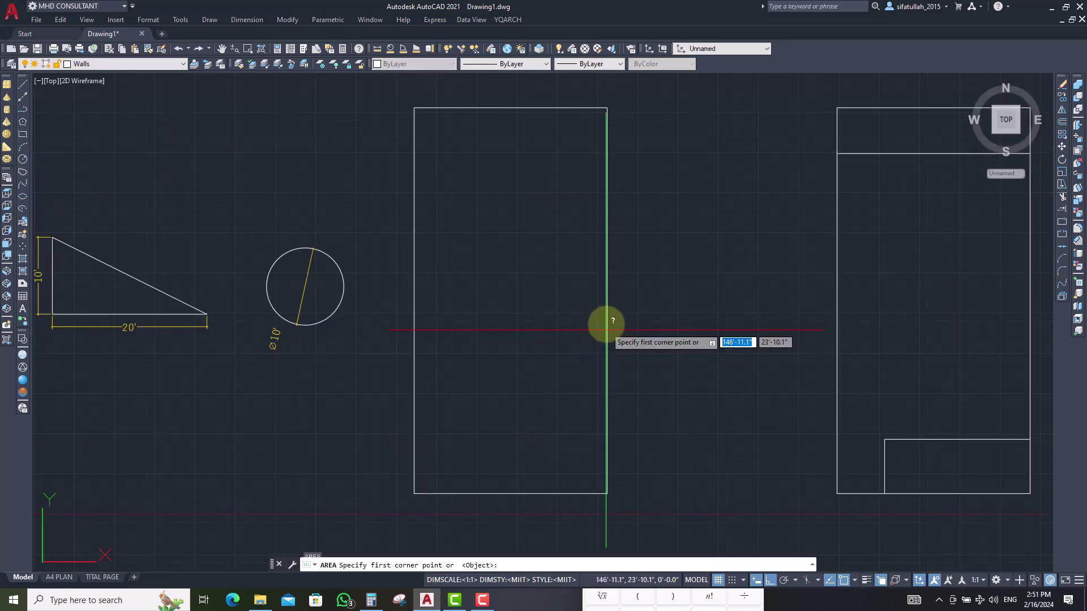
{"action": "type", "text": "o"}
{"action": "key", "text": "Return"}
{"action": "left_click", "coordinate": [607, 313]}
{"action": "scroll", "coordinate": [622, 313], "scroll_direction": "down", "scroll_amount": 4}
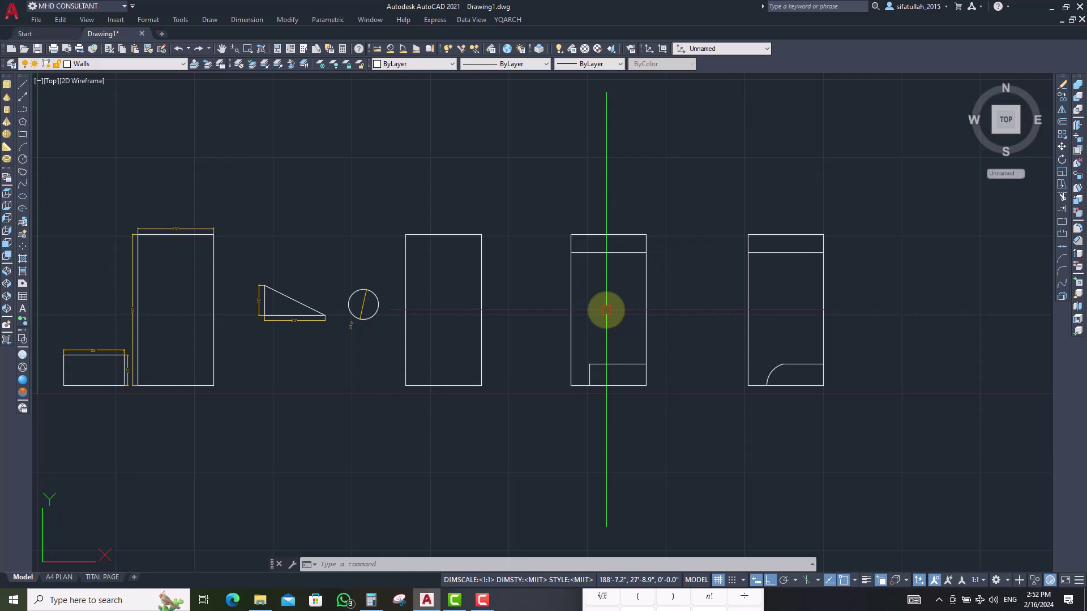
{"action": "scroll", "coordinate": [606, 310], "scroll_direction": "up", "scroll_amount": 2}
{"action": "scroll", "coordinate": [602, 310], "scroll_direction": "up", "scroll_amount": 2}
{"action": "scroll", "coordinate": [481, 311], "scroll_direction": "down", "scroll_amount": 4}
{"action": "scroll", "coordinate": [481, 310], "scroll_direction": "up", "scroll_amount": 2}
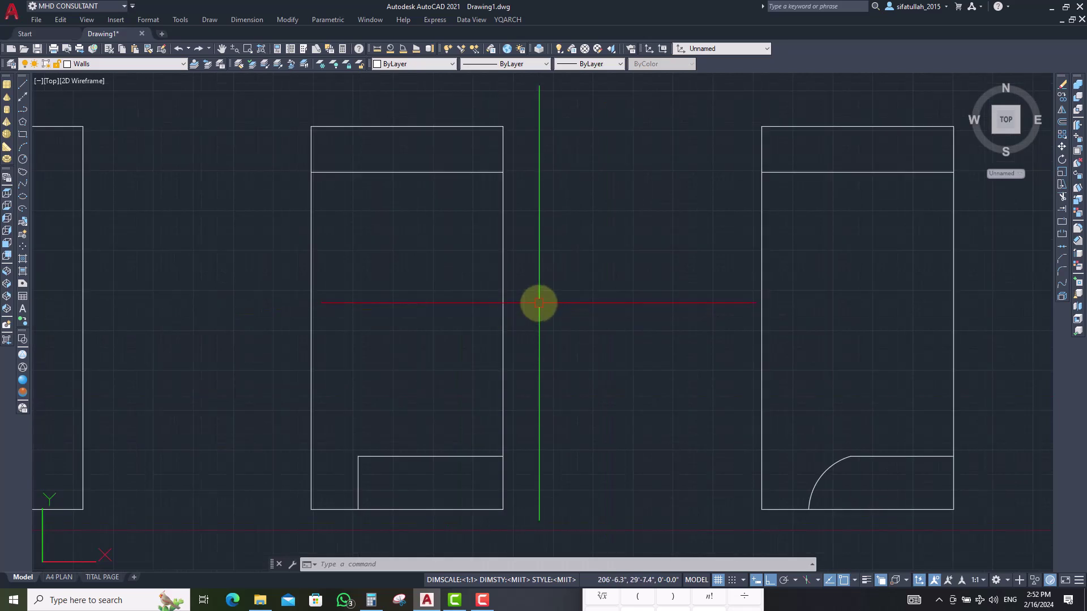
{"action": "scroll", "coordinate": [538, 304], "scroll_direction": "down", "scroll_amount": 2}
{"action": "scroll", "coordinate": [539, 303], "scroll_direction": "up", "scroll_amount": 2}
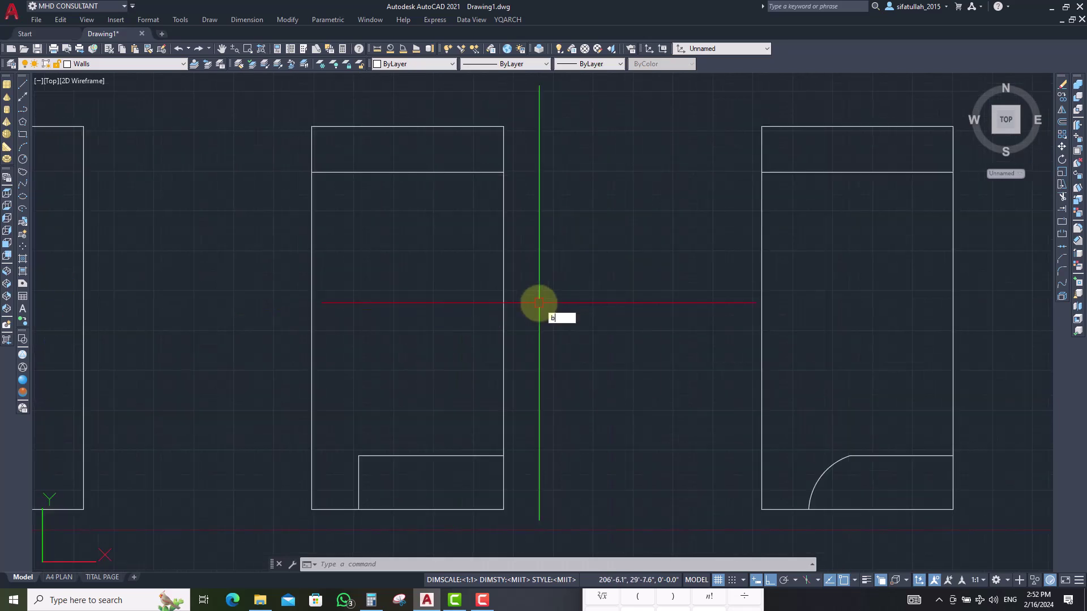
{"action": "type", "text": "o"}
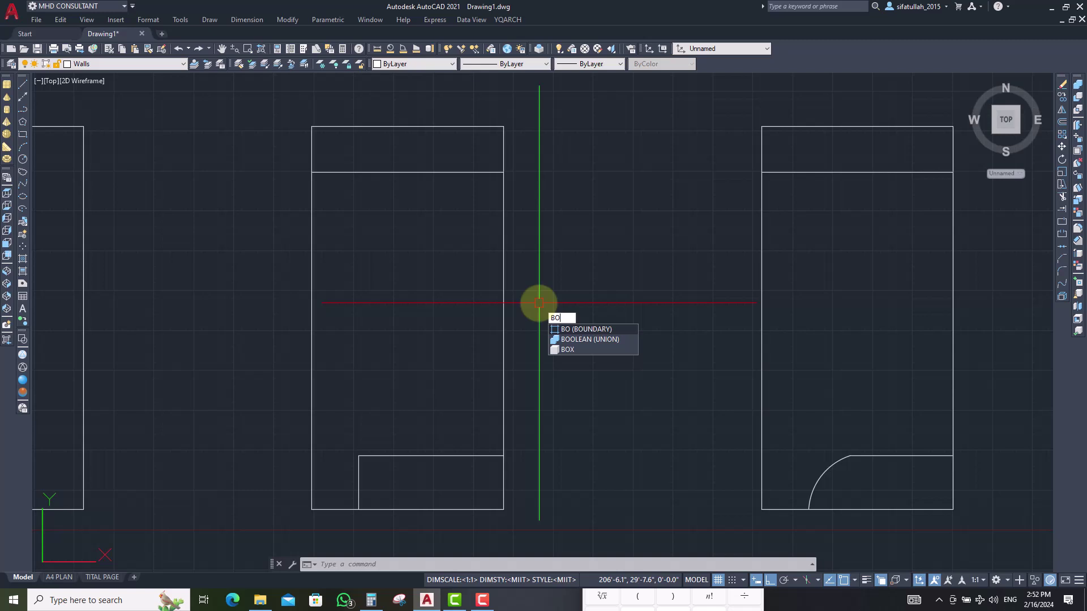
{"action": "key", "text": "Return"}
{"action": "key", "text": "Return"}
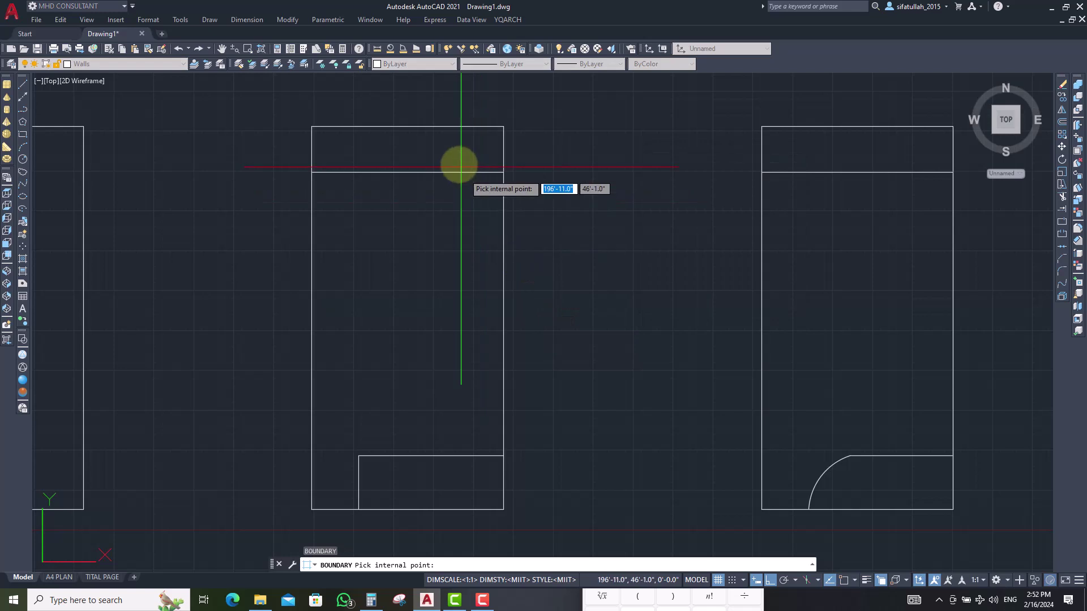
{"action": "key", "text": "Escape"}
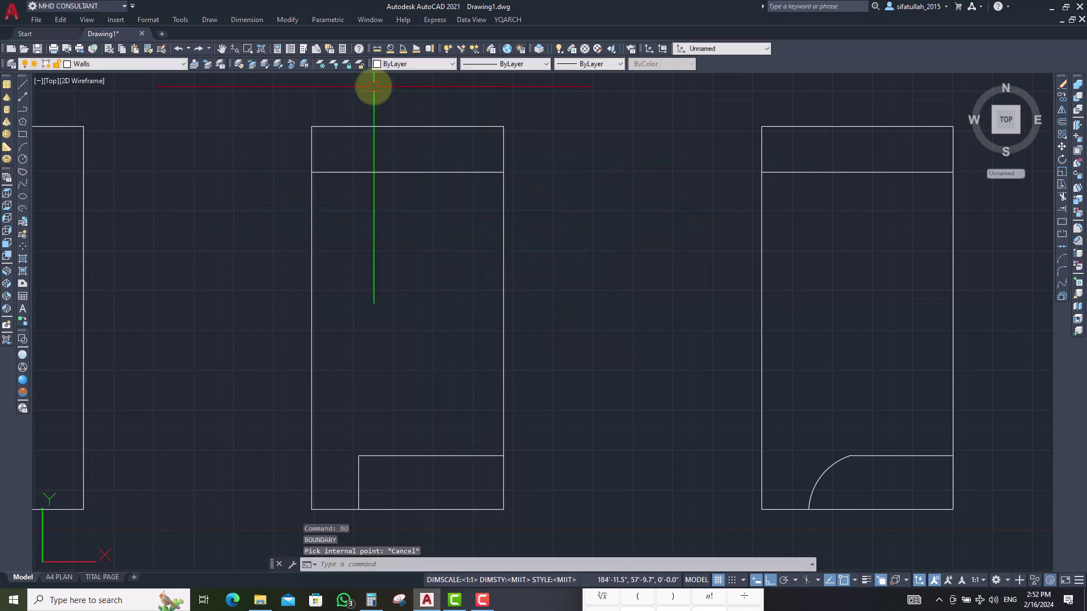
- Set the current color to Green and create BOUNDARY polylines around the top strip and lower-right rectangle of the first subdivided shape
{"action": "left_click", "coordinate": [424, 63]}
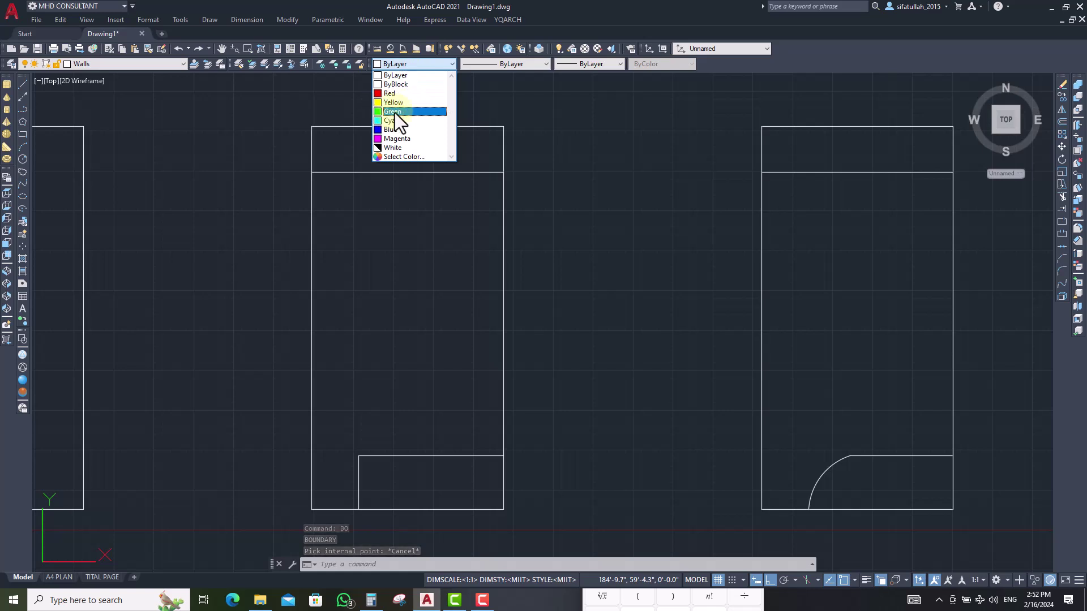
{"action": "left_click", "coordinate": [416, 113]}
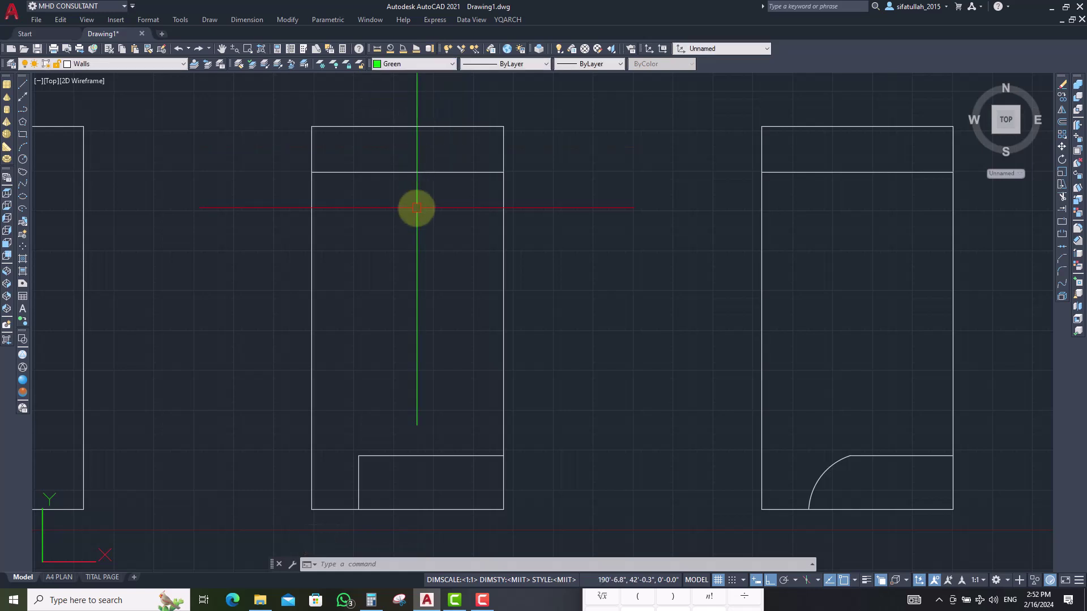
{"action": "type", "text": "bo"}
{"action": "key", "text": "Return"}
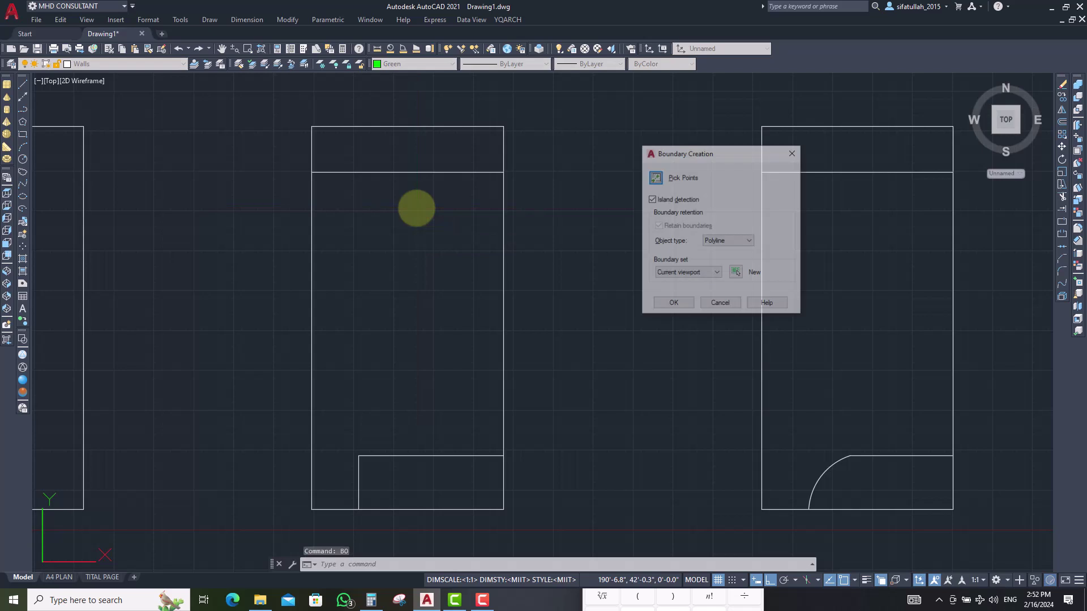
{"action": "key", "text": "Return"}
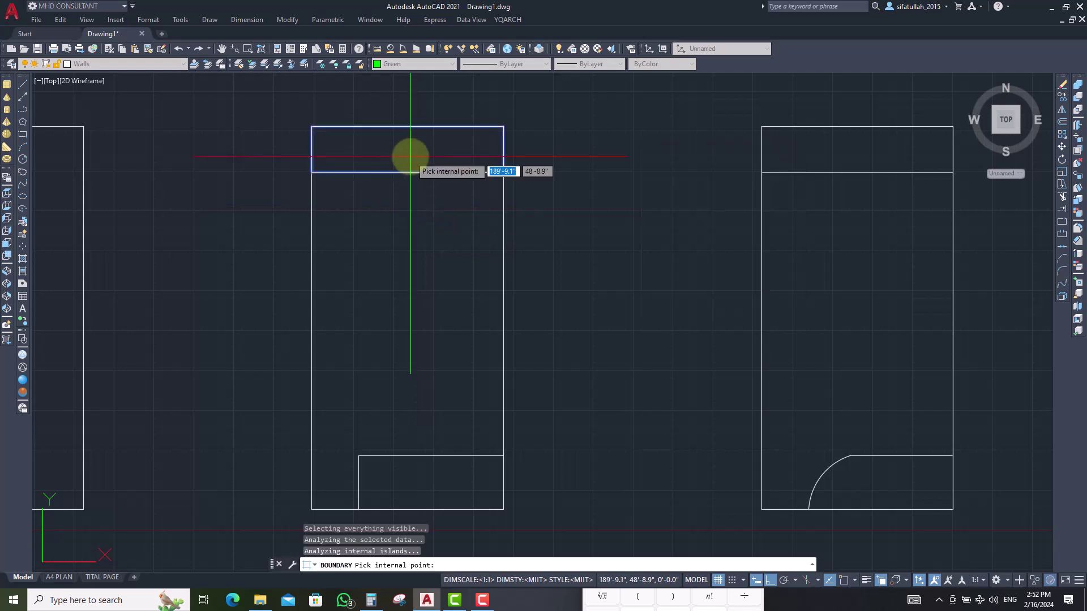
{"action": "scroll", "coordinate": [418, 226], "scroll_direction": "down", "scroll_amount": 1}
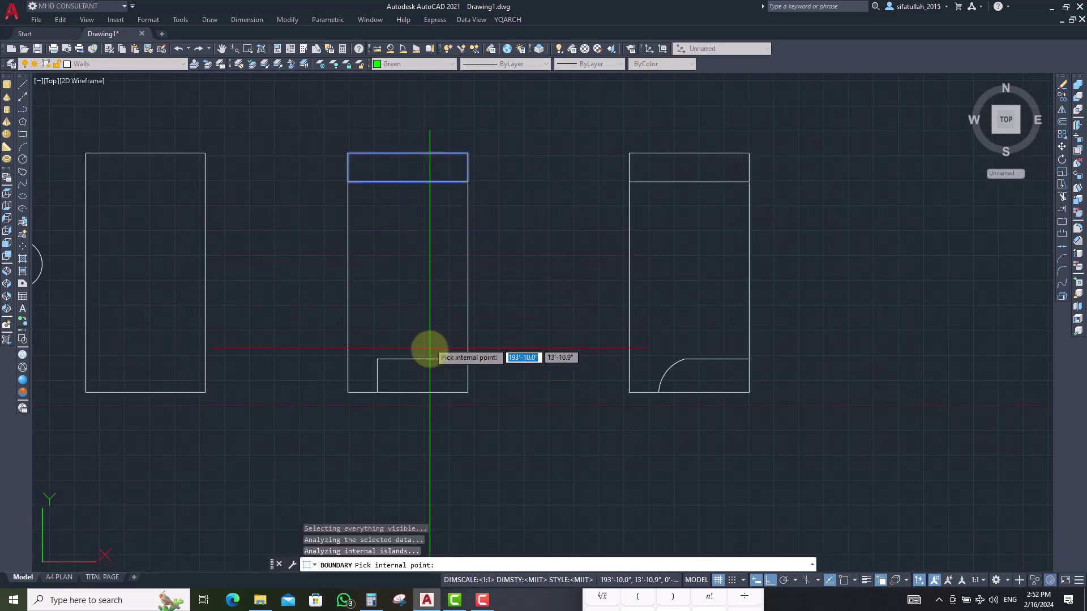
{"action": "left_click", "coordinate": [438, 376]}
{"action": "key", "text": "Return"}
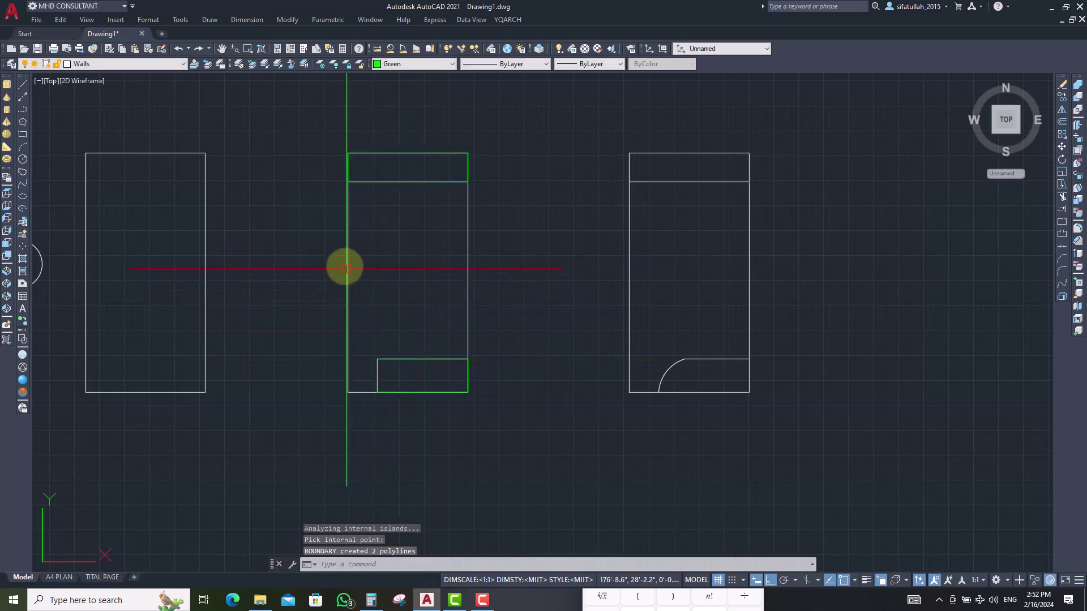
- Set the current color to Magenta and create a BOUNDARY polyline around the remaining large area of the same subdivided shape
{"action": "scroll", "coordinate": [447, 165], "scroll_direction": "up", "scroll_amount": 1}
{"action": "scroll", "coordinate": [436, 176], "scroll_direction": "down", "scroll_amount": 2}
{"action": "scroll", "coordinate": [416, 202], "scroll_direction": "up", "scroll_amount": 2}
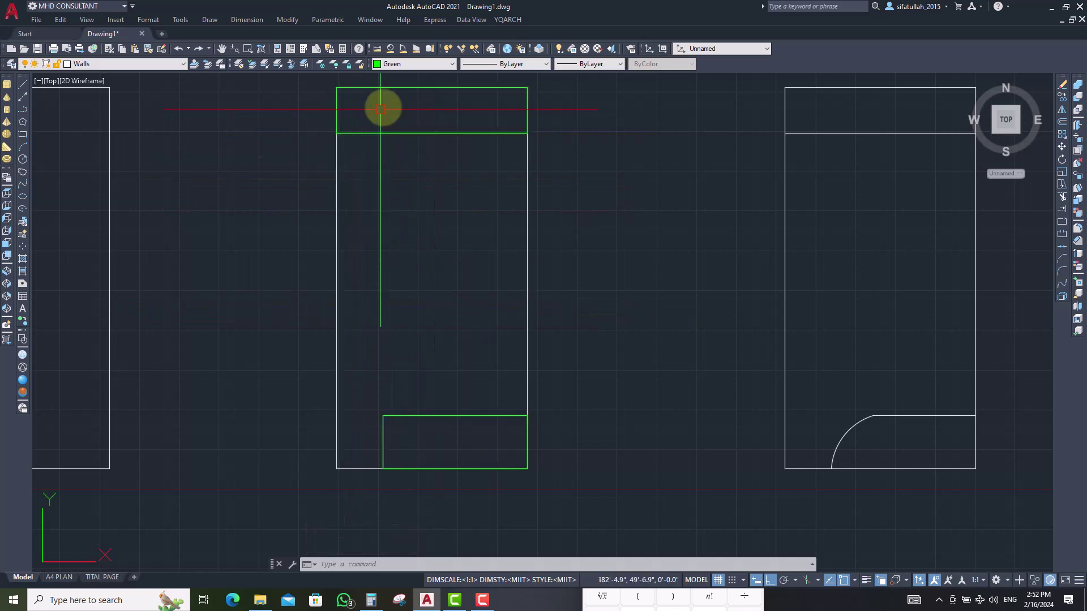
{"action": "left_click", "coordinate": [406, 65]}
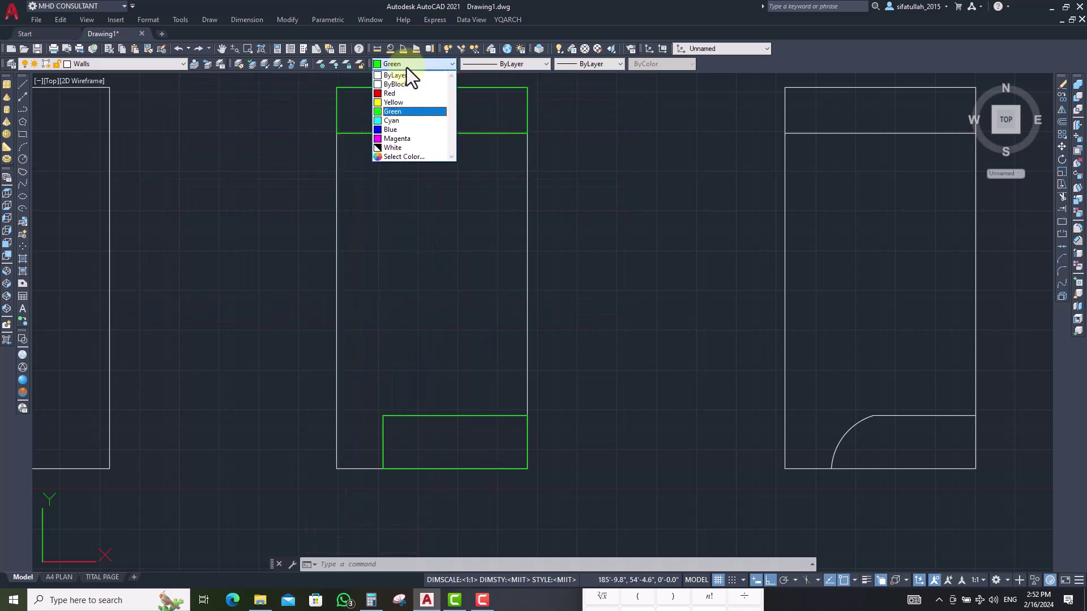
{"action": "left_click", "coordinate": [406, 139]}
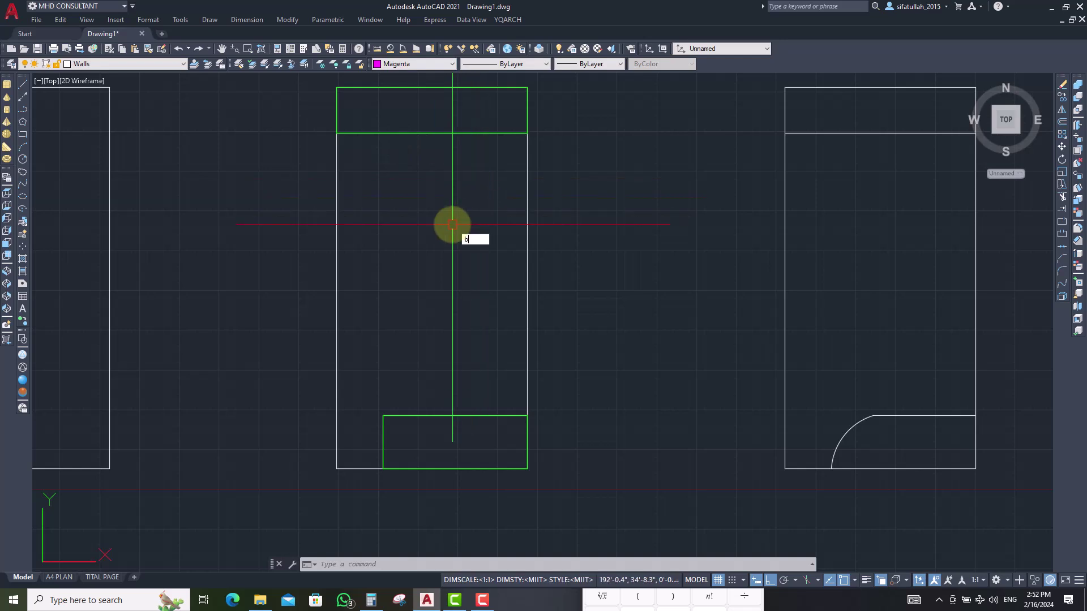
{"action": "key", "text": "Return"}
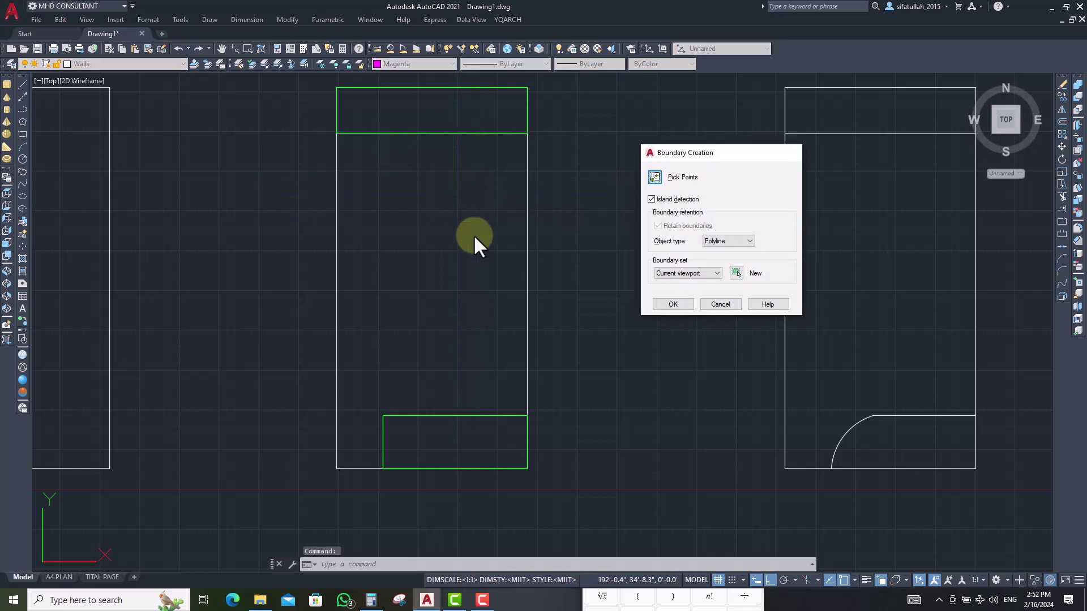
{"action": "key", "text": "Return"}
{"action": "left_click", "coordinate": [425, 287]}
{"action": "key", "text": "Return"}
- Move the two green and one magenta boundary polylines vertically into the empty space above their original shape
{"action": "scroll", "coordinate": [433, 274], "scroll_direction": "down", "scroll_amount": 4}
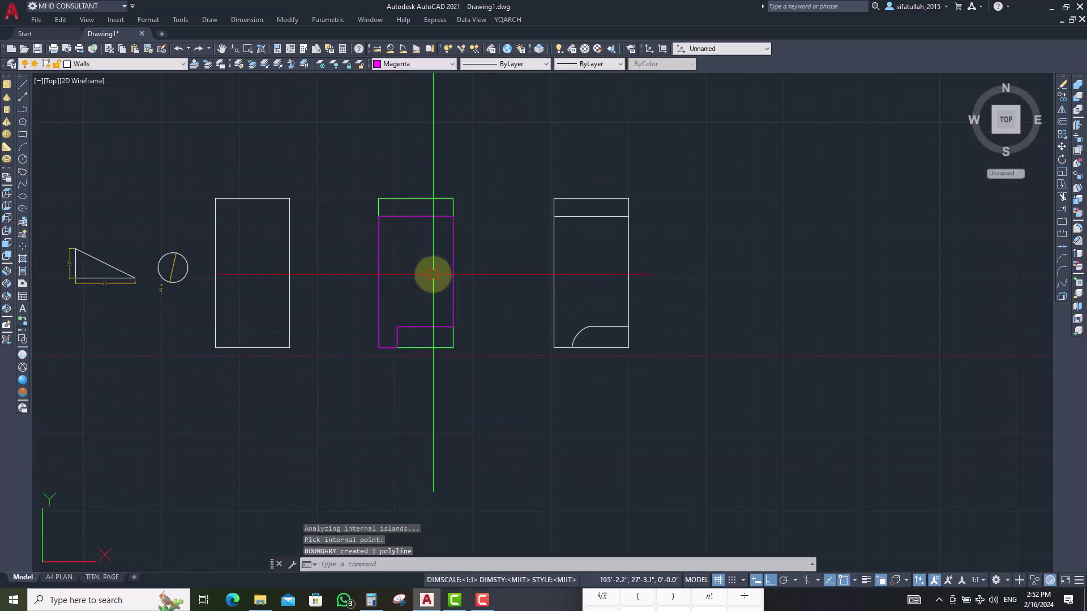
{"action": "type", "text": "m"}
{"action": "key", "text": "Return"}
{"action": "scroll", "coordinate": [453, 226], "scroll_direction": "up", "scroll_amount": 2}
{"action": "left_click", "coordinate": [454, 226]}
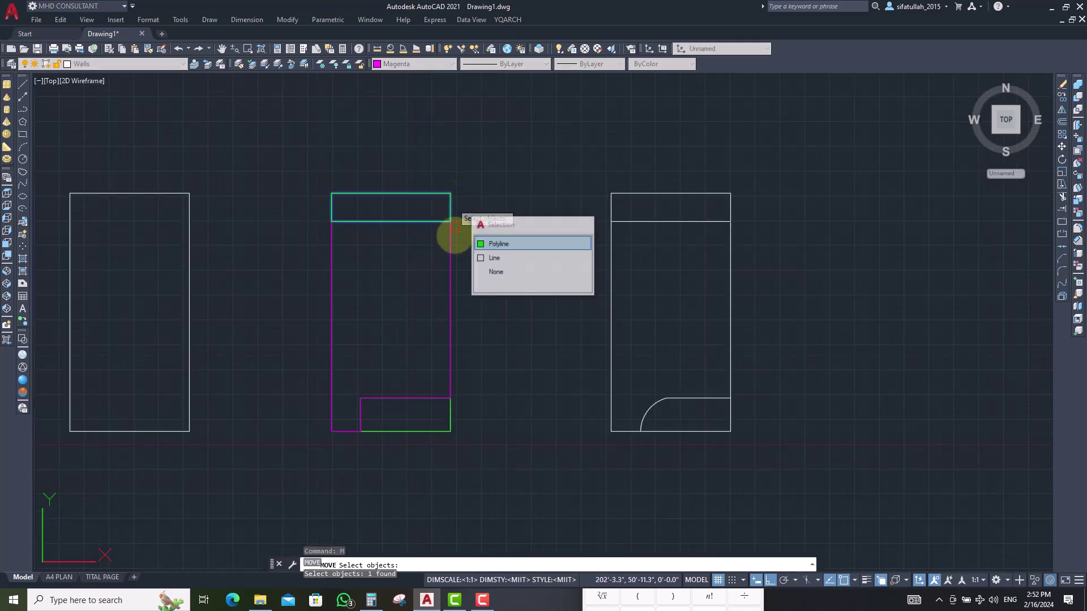
{"action": "left_click", "coordinate": [452, 412]}
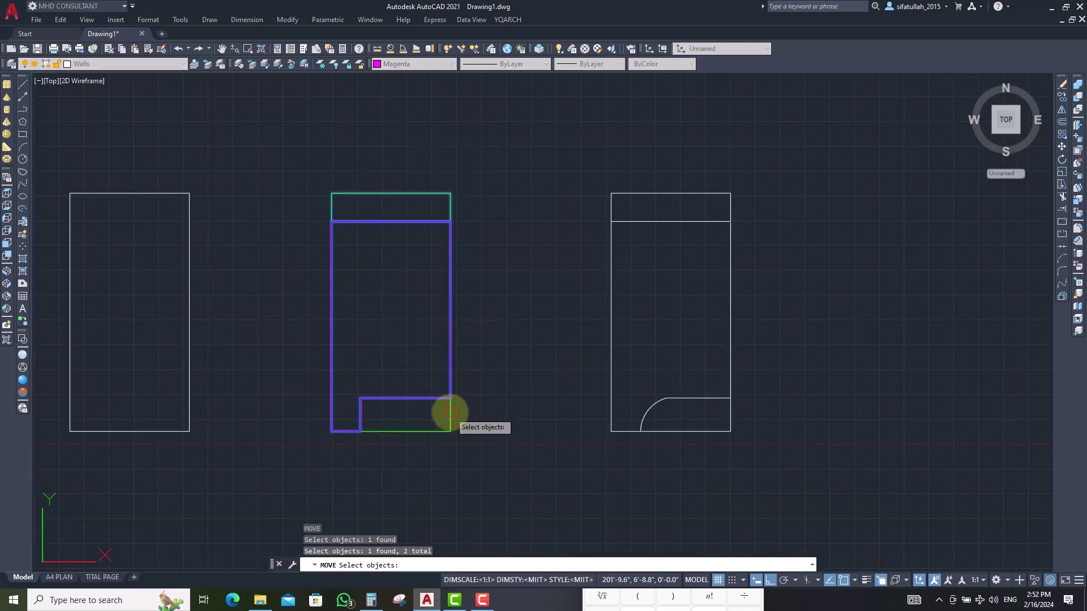
{"action": "left_click", "coordinate": [492, 384]}
{"action": "key", "text": "Return"}
{"action": "left_click", "coordinate": [501, 382]}
{"action": "scroll", "coordinate": [492, 396], "scroll_direction": "down", "scroll_amount": 5}
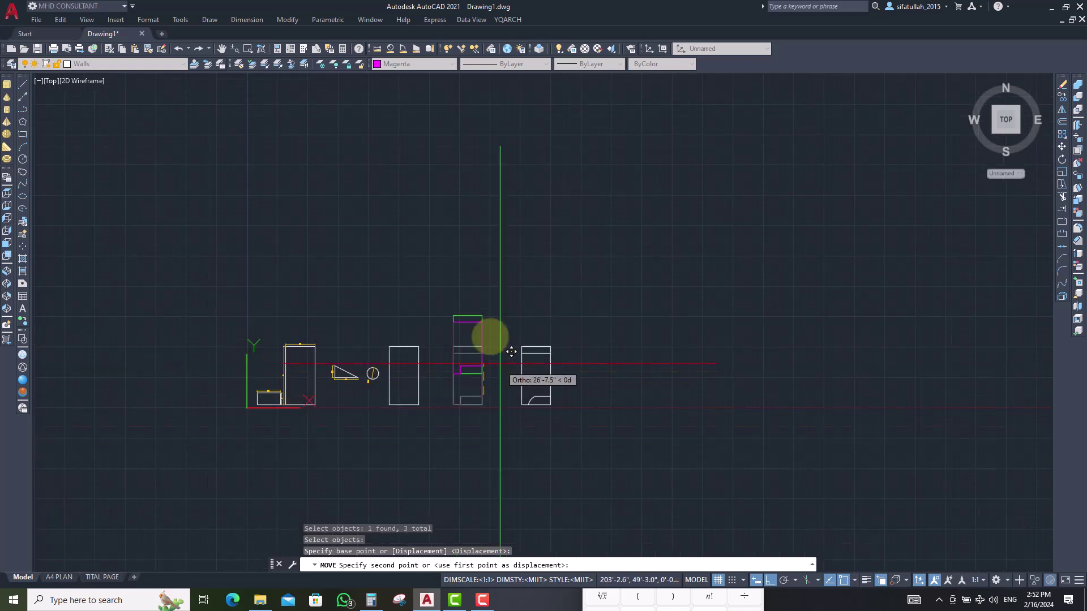
{"action": "left_click", "coordinate": [485, 299]}
- Examine the moved green and magenta boundary polylines and compare them with the original subdivided shape below
{"action": "scroll", "coordinate": [476, 286], "scroll_direction": "up", "scroll_amount": 4}
{"action": "scroll", "coordinate": [477, 265], "scroll_direction": "down", "scroll_amount": 4}
{"action": "scroll", "coordinate": [475, 192], "scroll_direction": "up", "scroll_amount": 2}
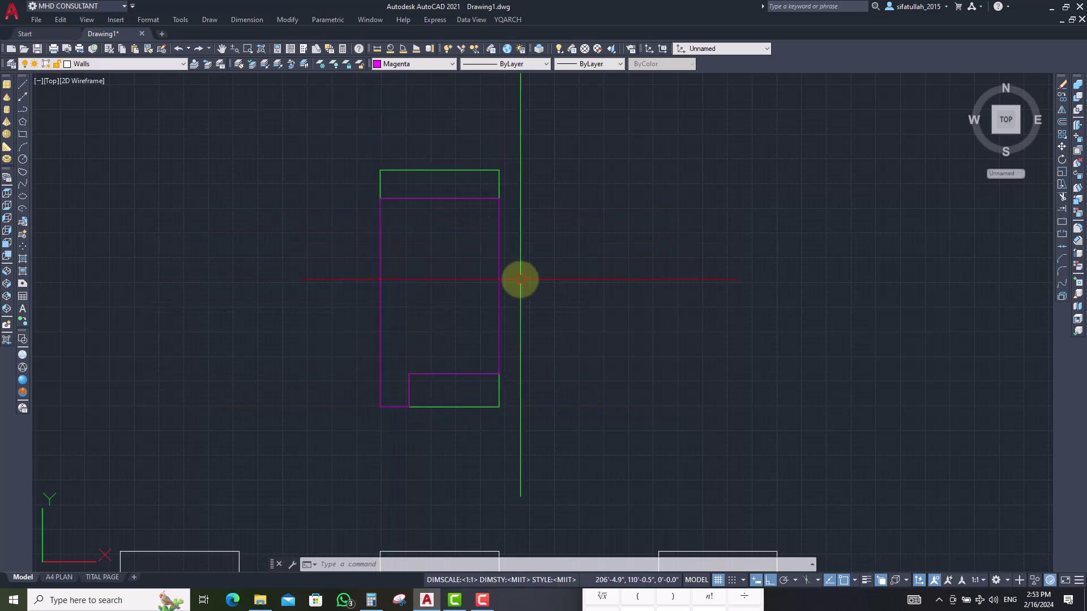
{"action": "scroll", "coordinate": [483, 261], "scroll_direction": "up", "scroll_amount": 2}
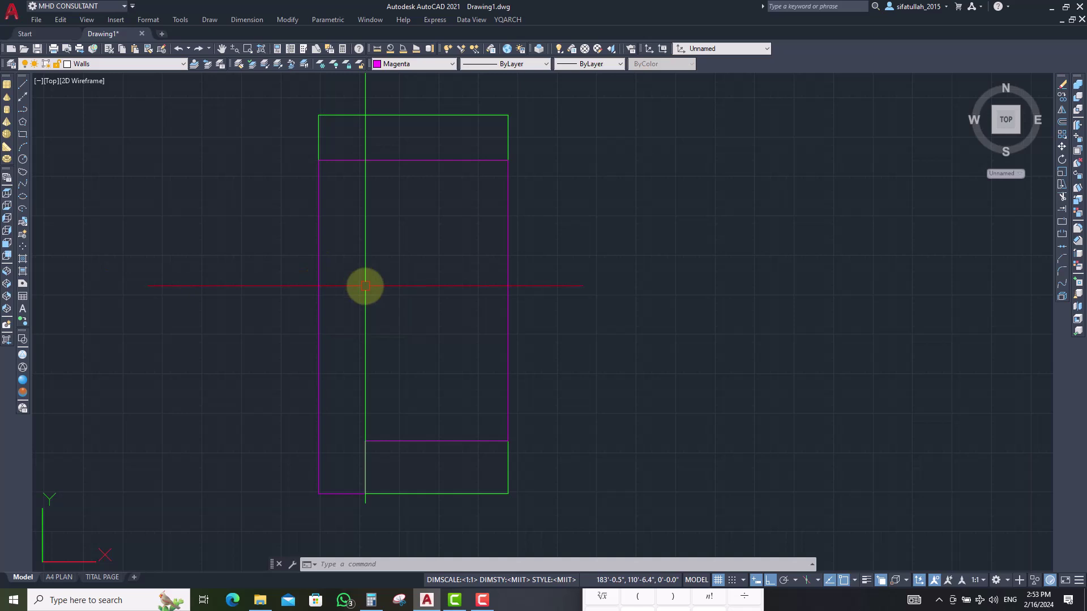
{"action": "scroll", "coordinate": [352, 281], "scroll_direction": "down", "scroll_amount": 2}
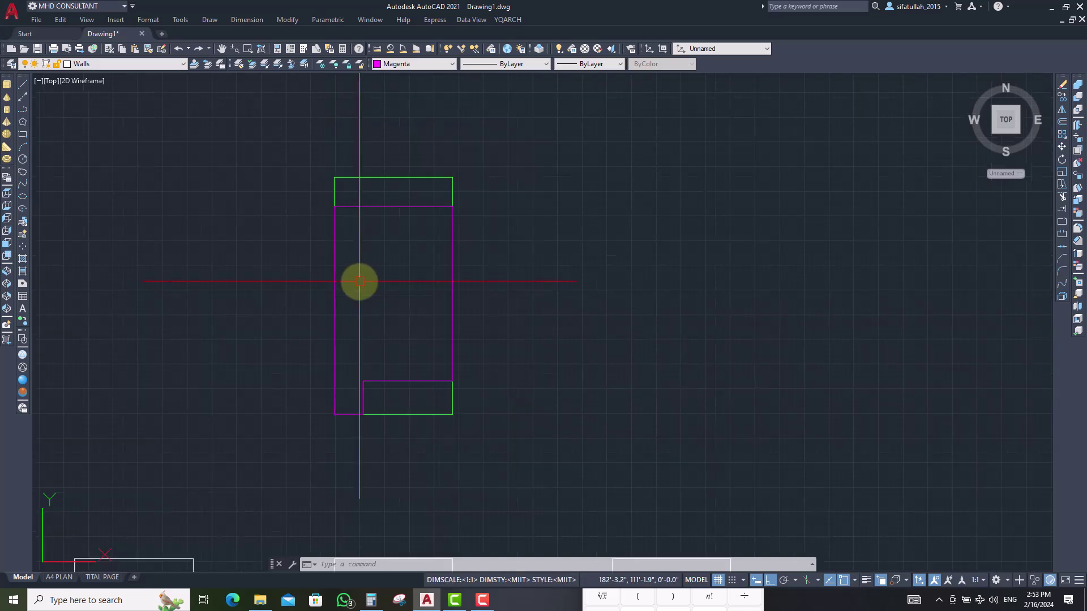
{"action": "scroll", "coordinate": [361, 289], "scroll_direction": "up", "scroll_amount": 2}
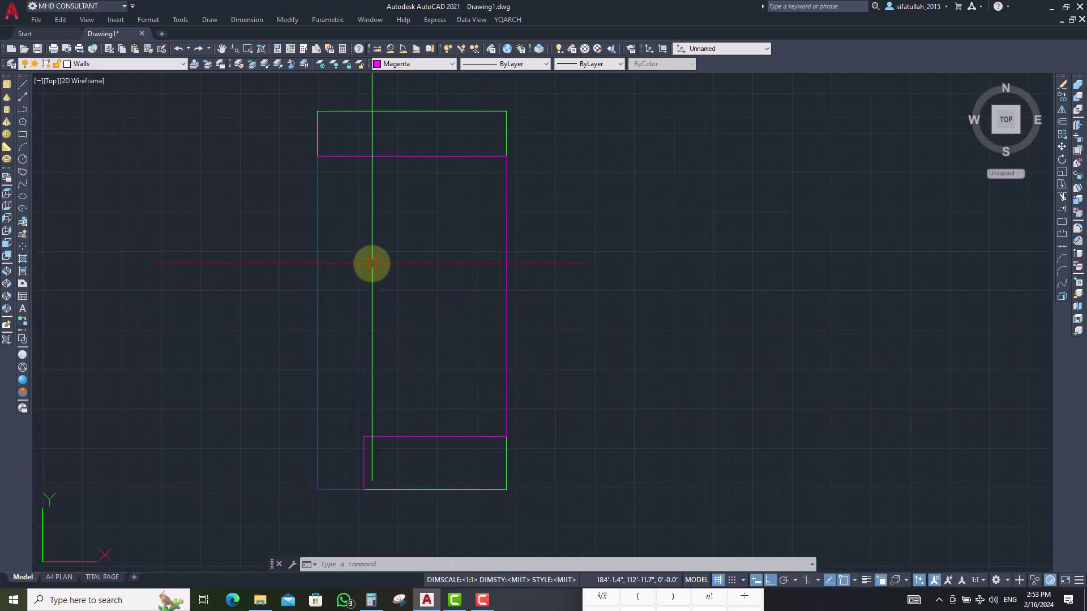
{"action": "scroll", "coordinate": [376, 256], "scroll_direction": "down", "scroll_amount": 3}
{"action": "scroll", "coordinate": [381, 251], "scroll_direction": "up", "scroll_amount": 2}
{"action": "scroll", "coordinate": [413, 256], "scroll_direction": "down", "scroll_amount": 6}
{"action": "scroll", "coordinate": [416, 381], "scroll_direction": "up", "scroll_amount": 6}
{"action": "scroll", "coordinate": [397, 308], "scroll_direction": "up", "scroll_amount": 1}
{"action": "scroll", "coordinate": [400, 314], "scroll_direction": "down", "scroll_amount": 1}
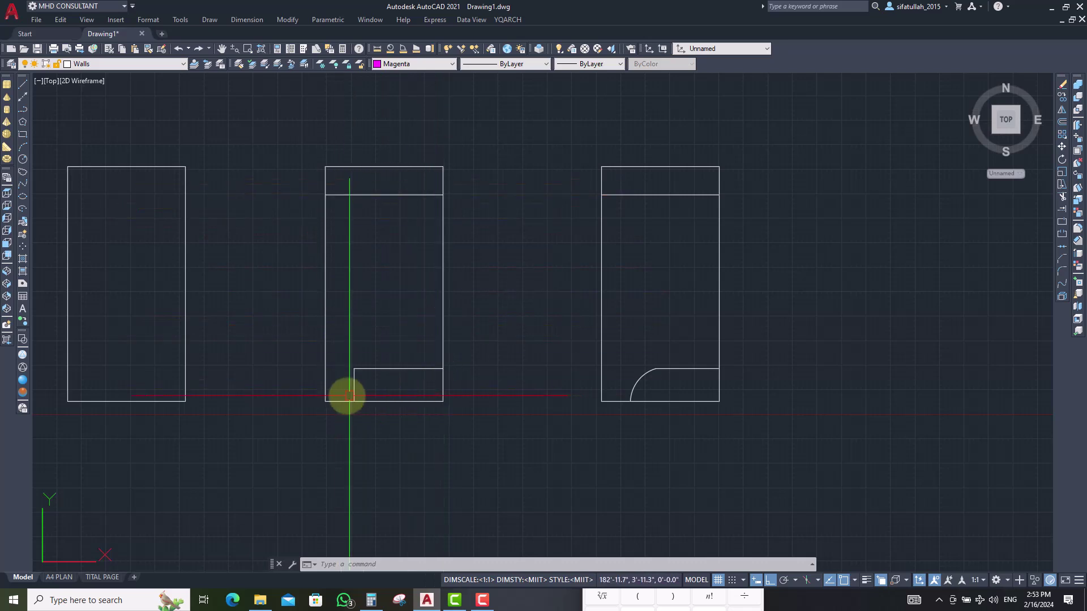
{"action": "scroll", "coordinate": [388, 395], "scroll_direction": "down", "scroll_amount": 4}
{"action": "scroll", "coordinate": [389, 187], "scroll_direction": "up", "scroll_amount": 4}
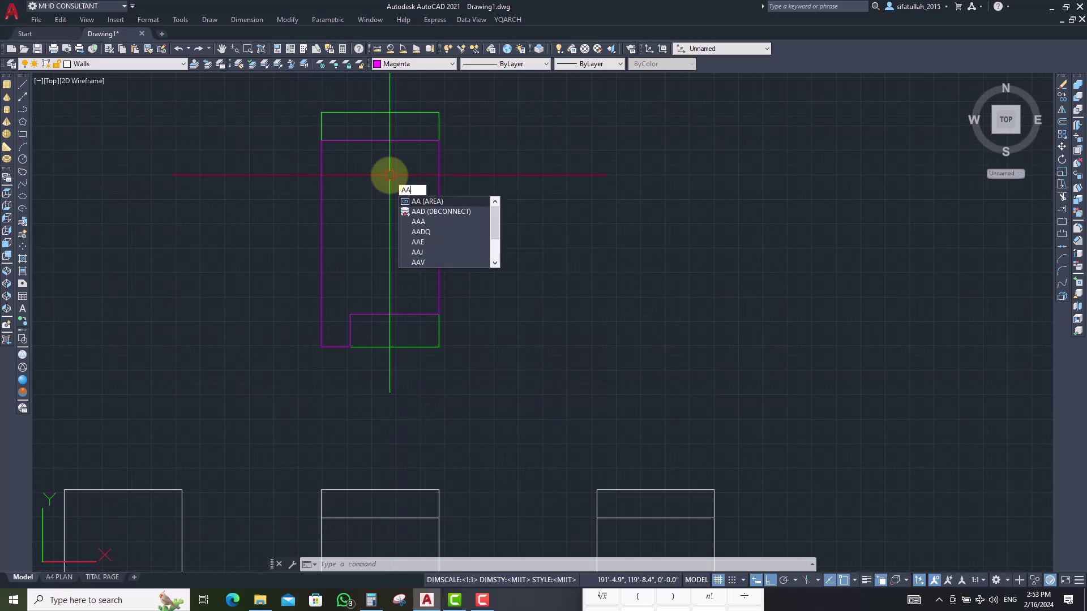
{"action": "key", "text": "Return"}
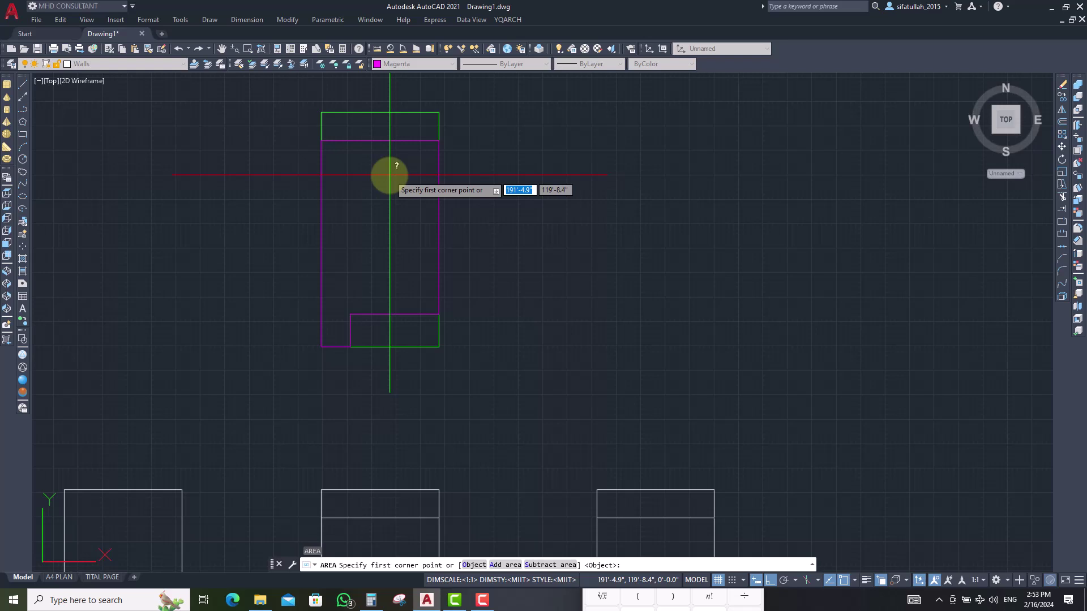
{"action": "left_click", "coordinate": [320, 111]}
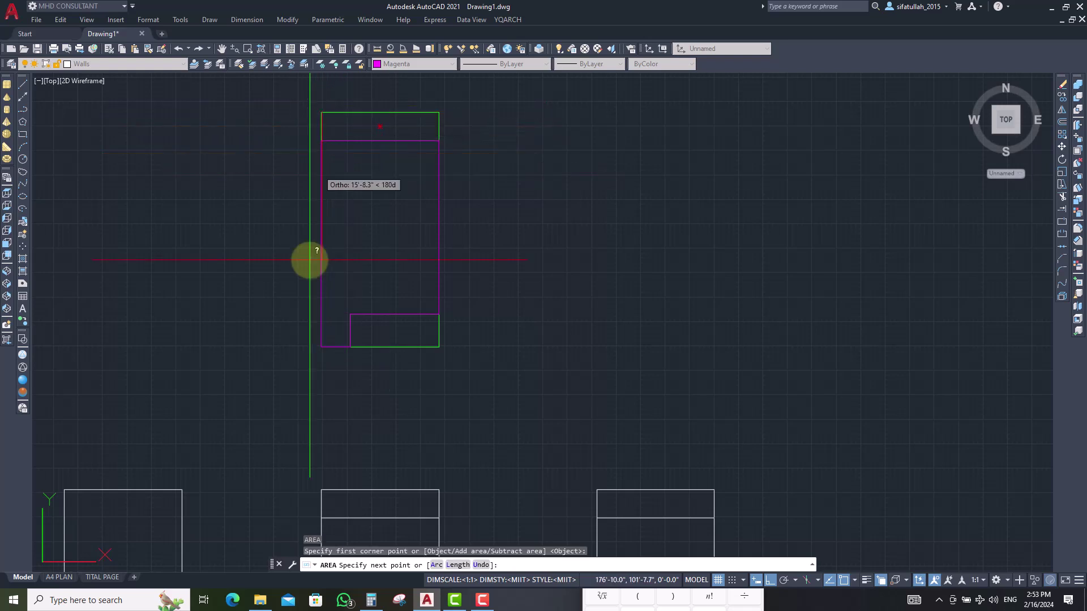
{"action": "left_click", "coordinate": [320, 346]}
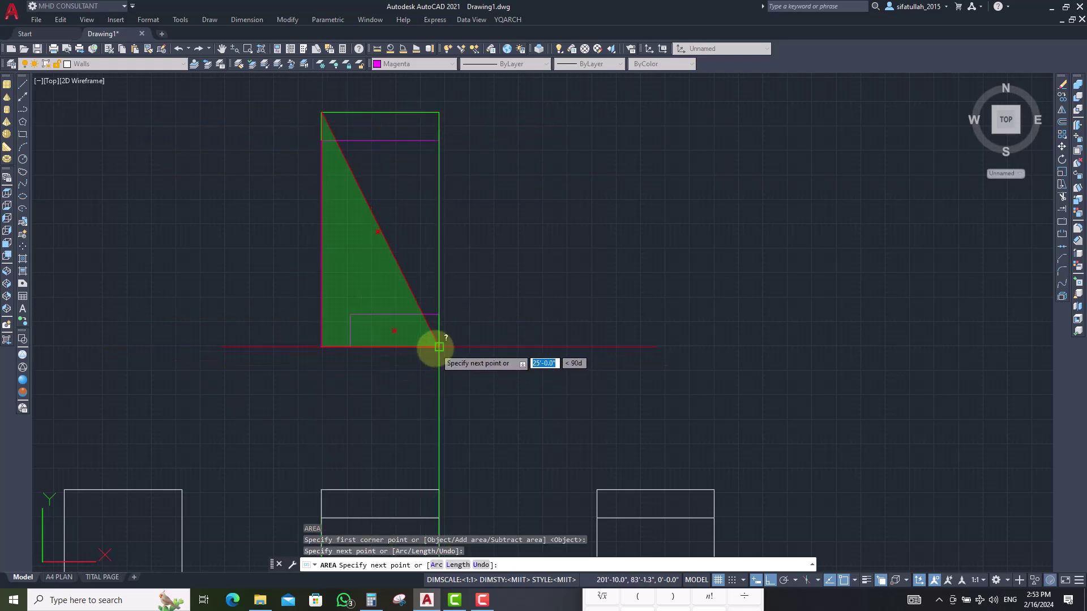
{"action": "left_click", "coordinate": [439, 347]}
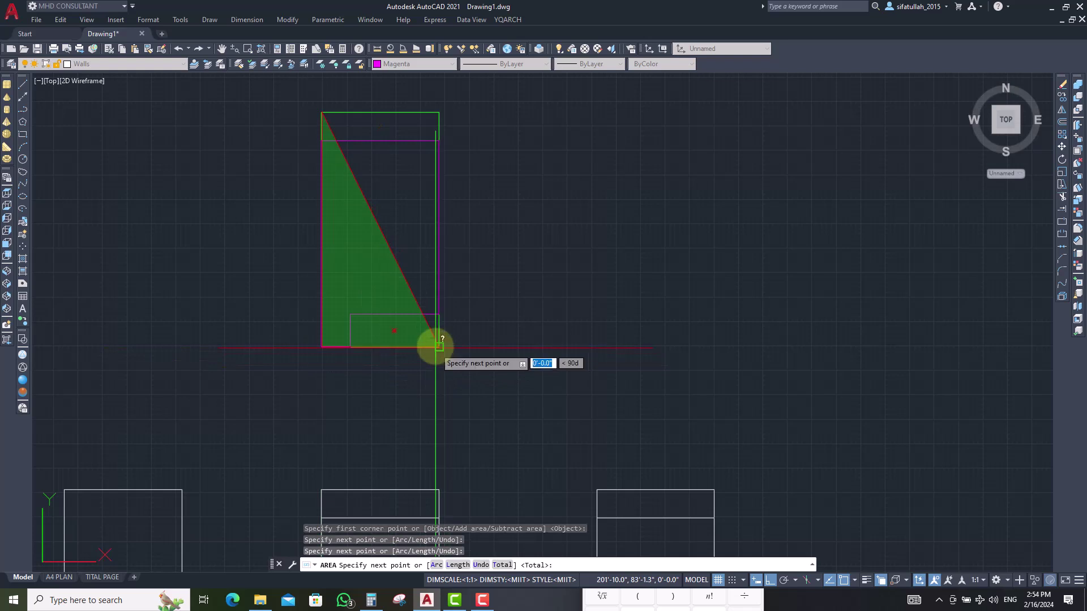
{"action": "key", "text": "Escape"}
{"action": "key", "text": "Escape"}
{"action": "scroll", "coordinate": [427, 194], "scroll_direction": "down", "scroll_amount": 6}
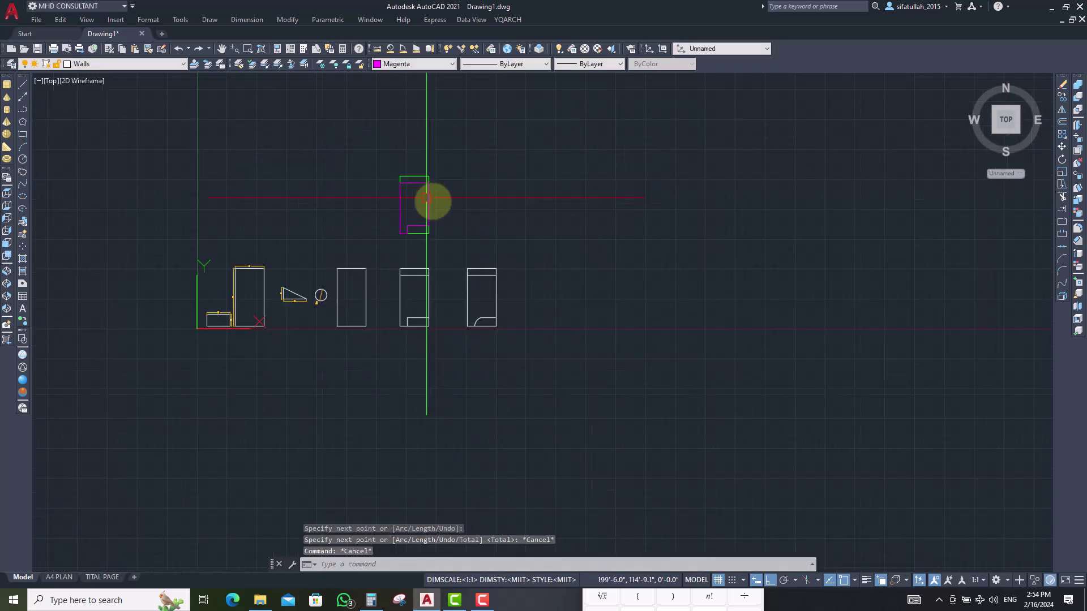
{"action": "scroll", "coordinate": [439, 213], "scroll_direction": "up", "scroll_amount": 6}
{"action": "scroll", "coordinate": [457, 245], "scroll_direction": "down", "scroll_amount": 5}
{"action": "scroll", "coordinate": [456, 244], "scroll_direction": "up", "scroll_amount": 4}
{"action": "key", "text": "Escape"}
{"action": "key", "text": "Escape"}
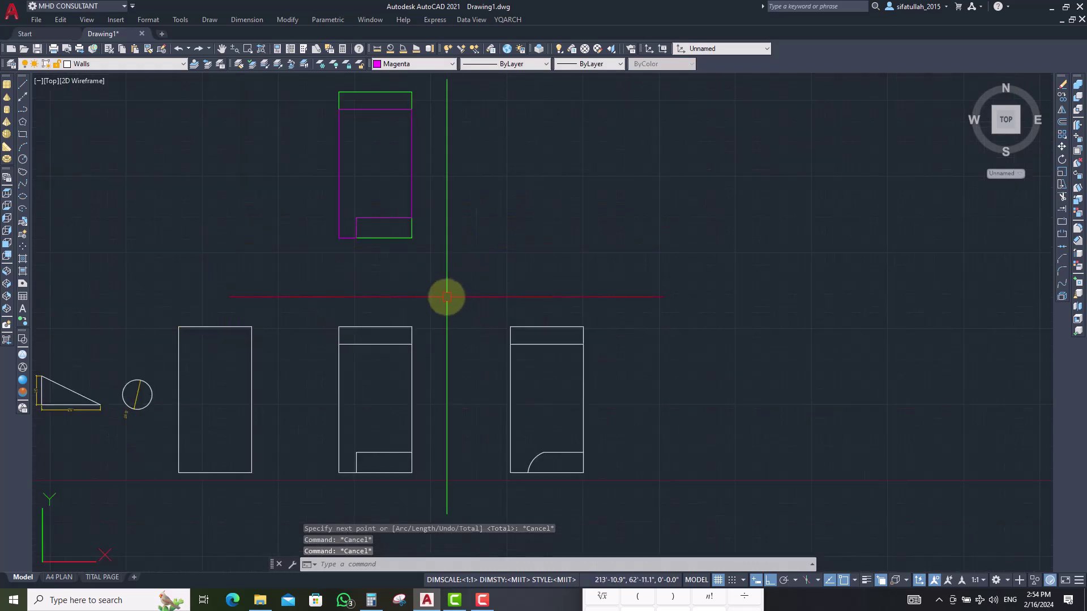
- Copy the first subdivided shape vertically into the empty space above the green and magenta boundary polylines
{"action": "type", "text": "co"}
{"action": "key", "text": "Return"}
{"action": "left_click", "coordinate": [329, 303]}
{"action": "left_click", "coordinate": [444, 497]}
{"action": "key", "text": "Return"}
{"action": "left_click", "coordinate": [459, 439]}
{"action": "scroll", "coordinate": [466, 368], "scroll_direction": "down", "scroll_amount": 4}
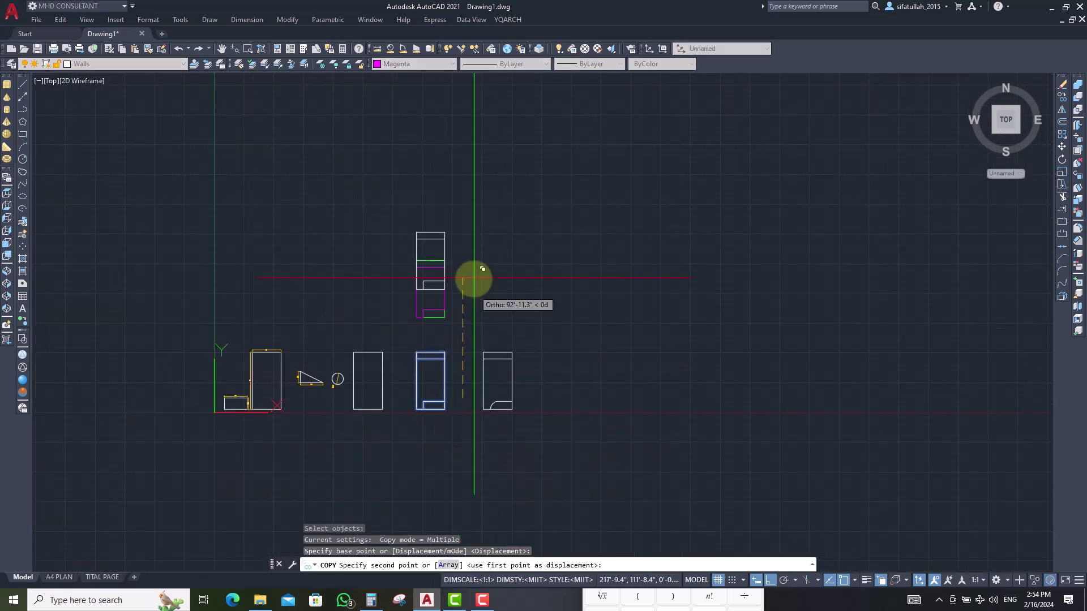
{"action": "key", "text": "Return"}
- Erase the top strip's dividing line and the upper edge of the lower-right rectangle from the copied shape
{"action": "scroll", "coordinate": [449, 211], "scroll_direction": "up", "scroll_amount": 6}
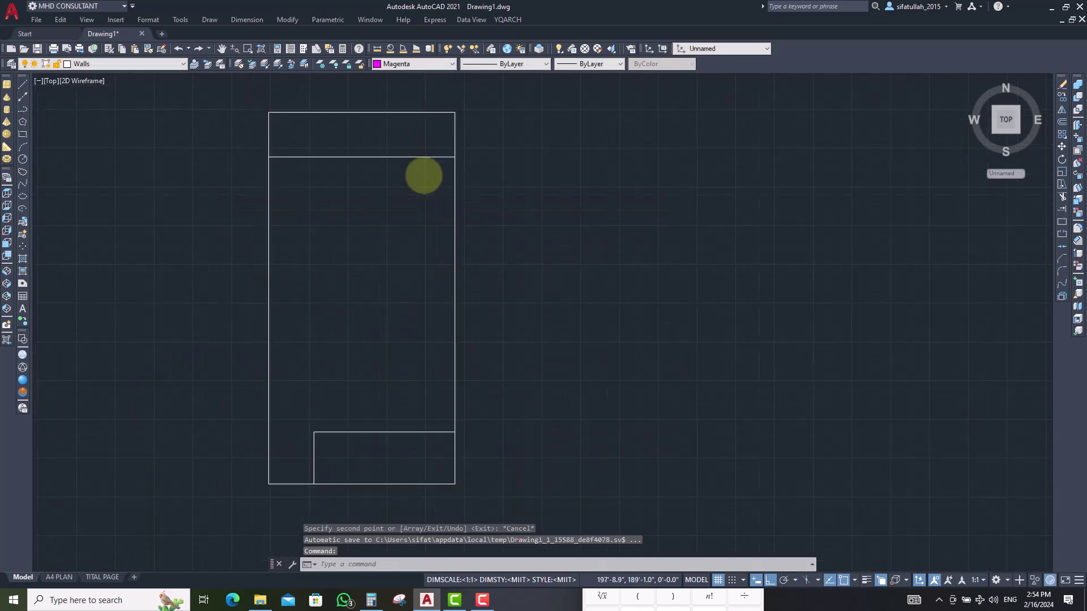
{"action": "left_click", "coordinate": [424, 138]}
{"action": "left_click", "coordinate": [413, 180]}
{"action": "scroll", "coordinate": [400, 267], "scroll_direction": "down", "scroll_amount": 6}
{"action": "left_click", "coordinate": [400, 266]}
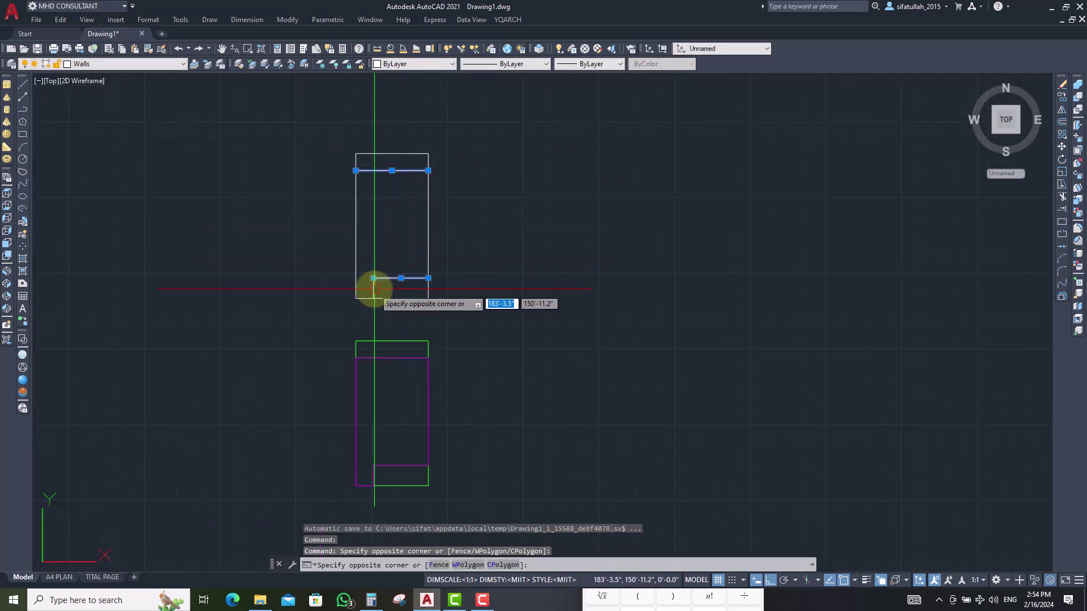
{"action": "left_click", "coordinate": [371, 286]}
{"action": "scroll", "coordinate": [396, 255], "scroll_direction": "up", "scroll_amount": 2}
{"action": "key", "text": "Delete"}
{"action": "scroll", "coordinate": [405, 236], "scroll_direction": "down", "scroll_amount": 2}
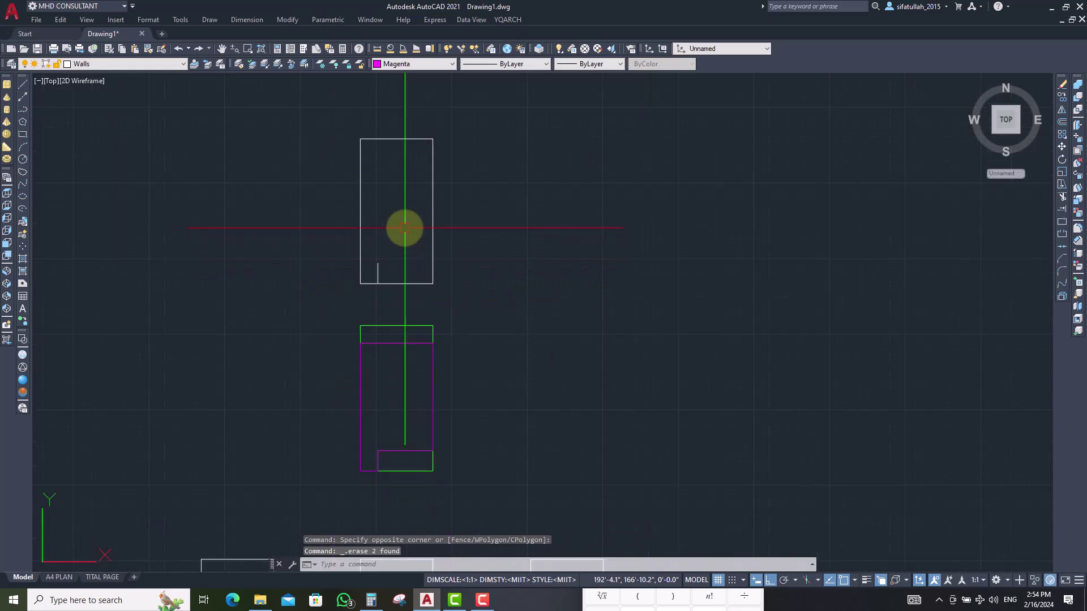
- Join the copied shape's outer lines into one polyline and restore the erased inner lines with OOPS
{"action": "type", "text": "j"}
{"action": "key", "text": "Return"}
{"action": "left_click", "coordinate": [342, 112]}
{"action": "left_click", "coordinate": [511, 288]}
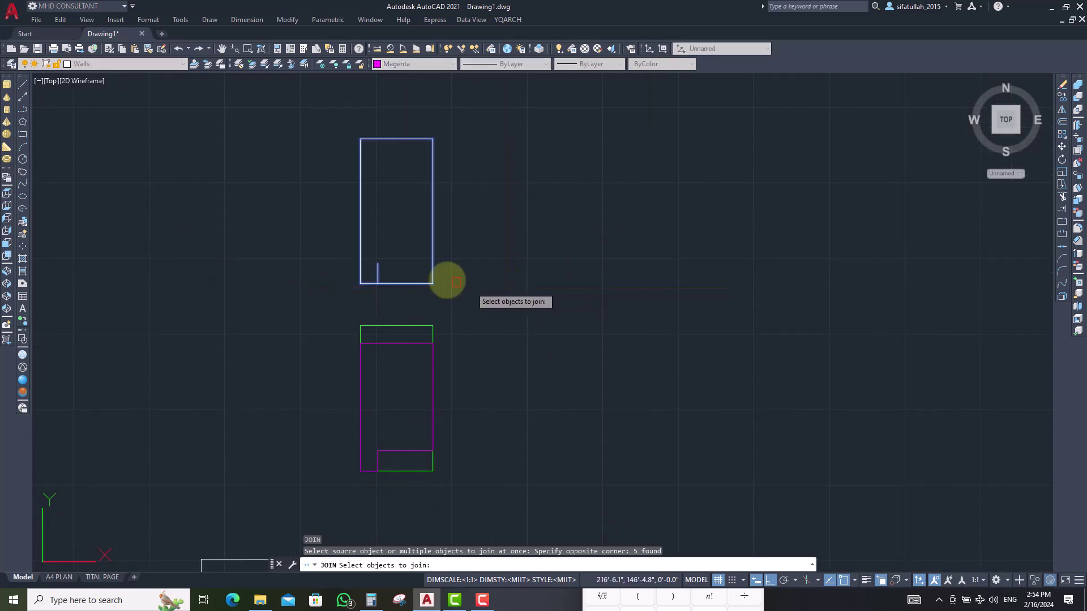
{"action": "key", "text": "Return"}
{"action": "type", "text": "oops"}
{"action": "key", "text": "Return"}
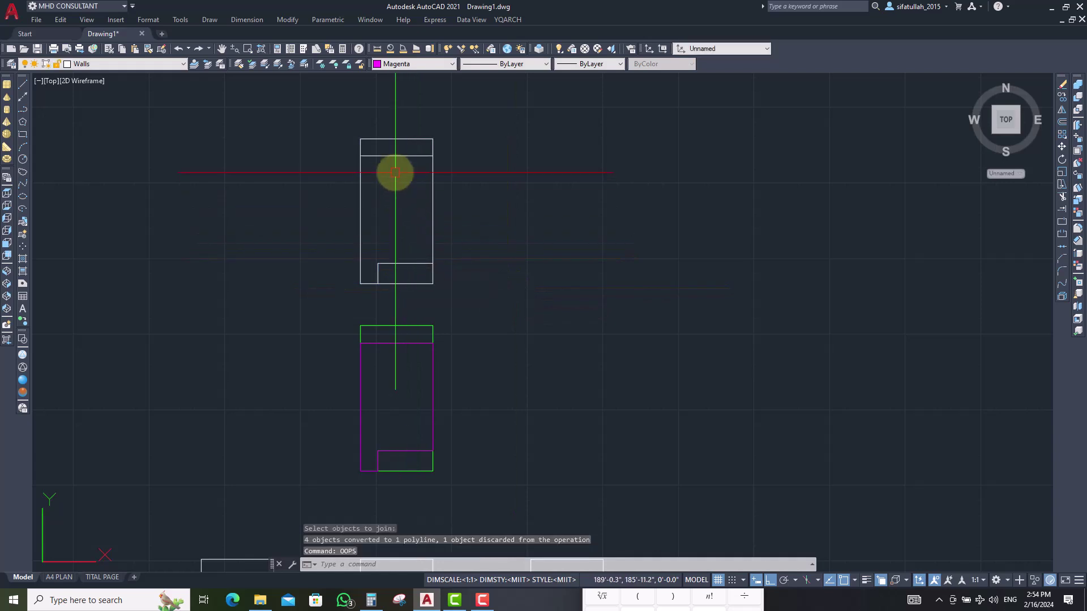
- Create BOUNDARY polylines around the top strip and the lower-right rectangle of the copied shape
{"action": "scroll", "coordinate": [407, 148], "scroll_direction": "up", "scroll_amount": 4}
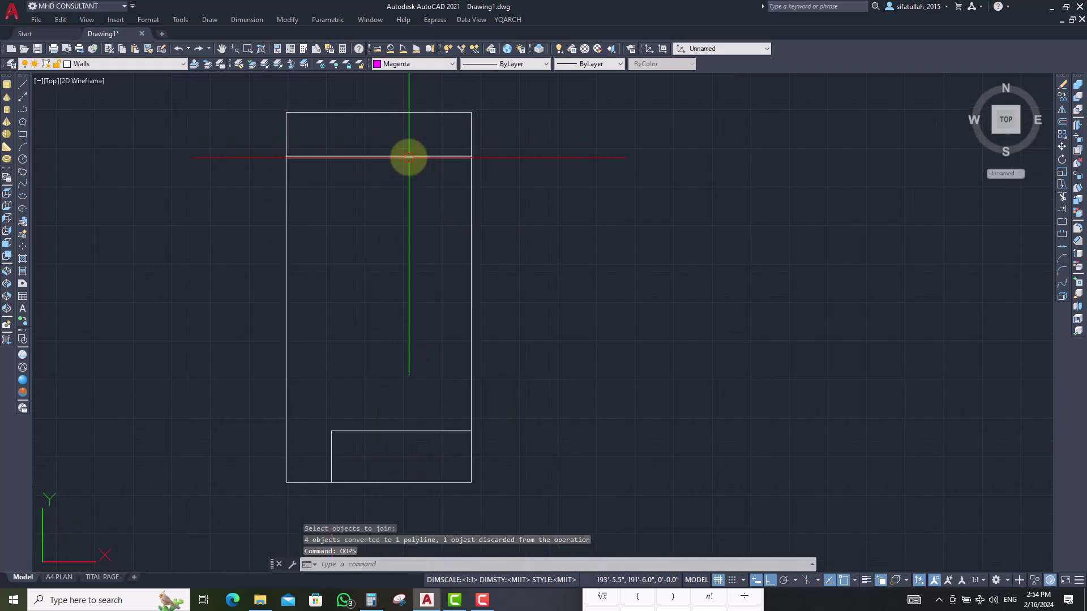
{"action": "scroll", "coordinate": [413, 236], "scroll_direction": "down", "scroll_amount": 4}
{"action": "type", "text": "bo"}
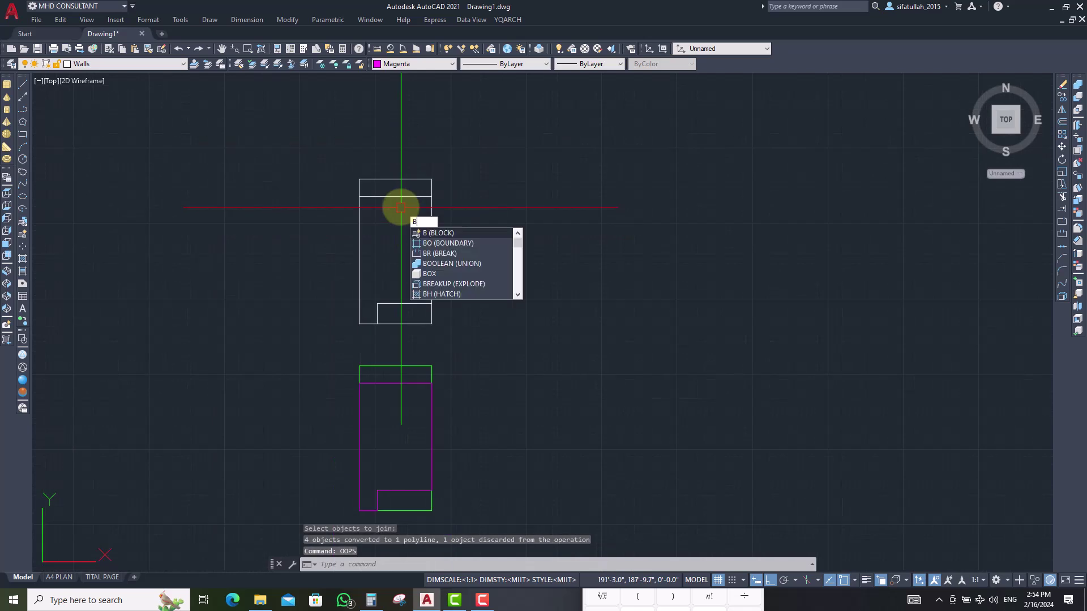
{"action": "key", "text": "Return"}
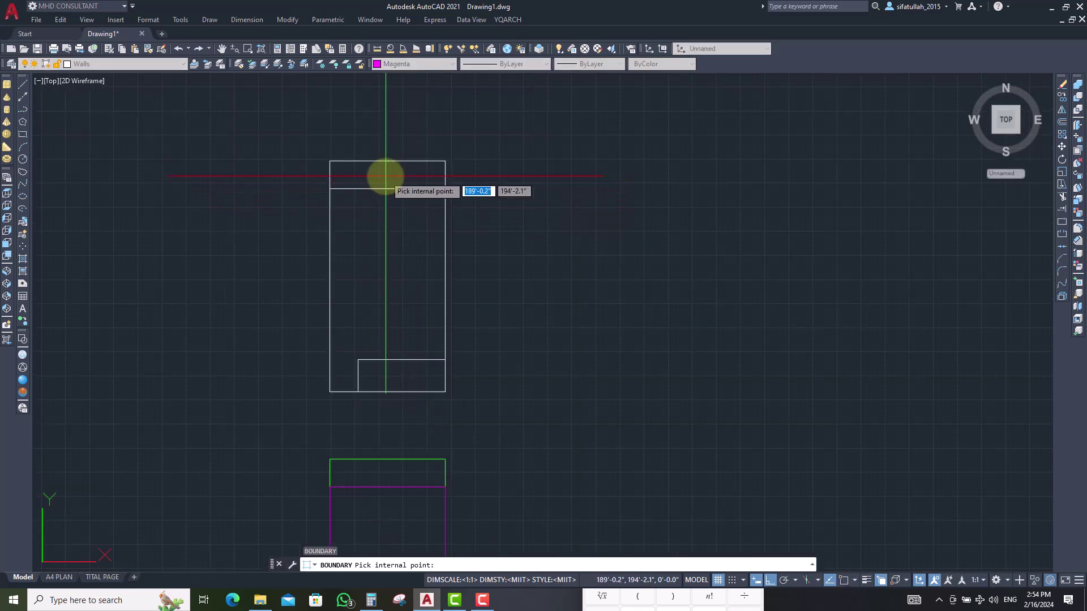
{"action": "left_click", "coordinate": [396, 175]}
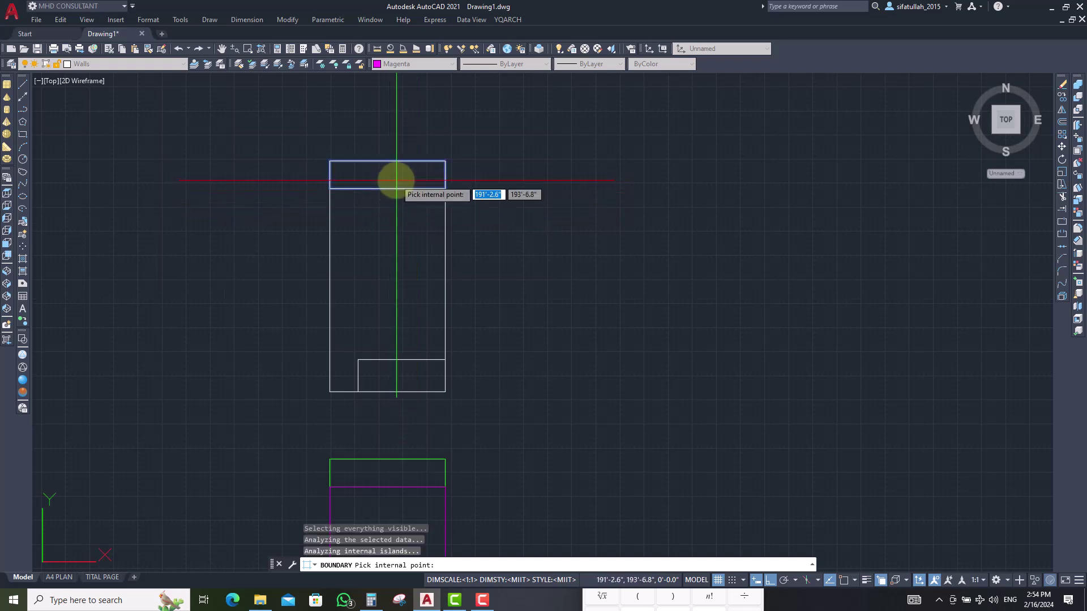
{"action": "left_click", "coordinate": [413, 374]}
{"action": "key", "text": "Return"}
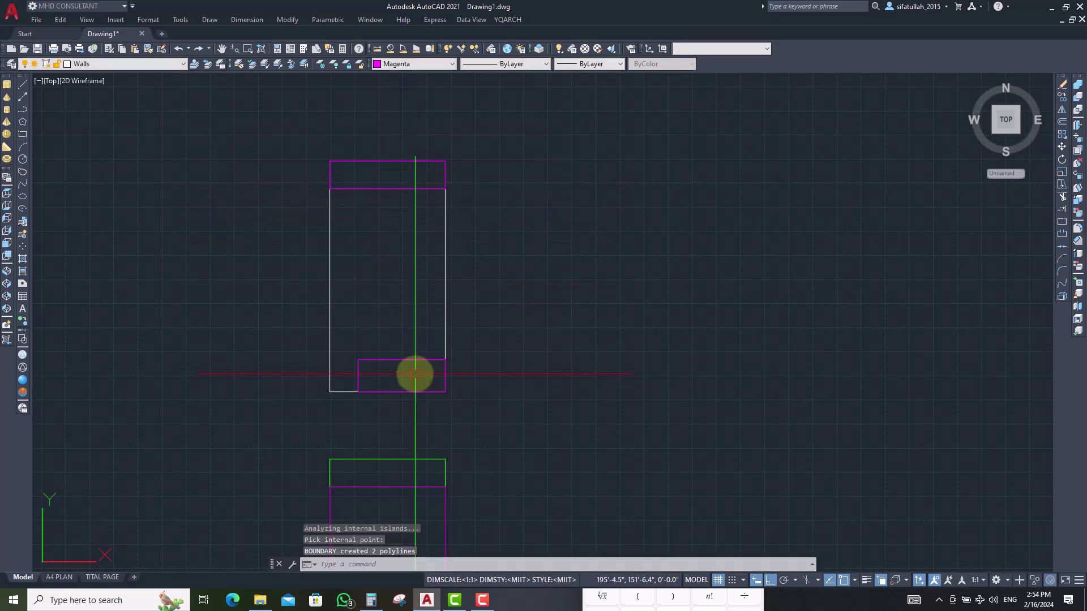
- Erase the original inner lines that lie beneath the copied shape's new boundary polylines
{"action": "key", "text": "Escape"}
{"action": "key", "text": "Escape"}
{"action": "left_click", "coordinate": [352, 334]}
{"action": "left_click", "coordinate": [435, 382]}
{"action": "key", "text": "Delete"}
{"action": "left_click", "coordinate": [320, 168]}
{"action": "left_click", "coordinate": [475, 186]}
{"action": "key", "text": "Delete"}
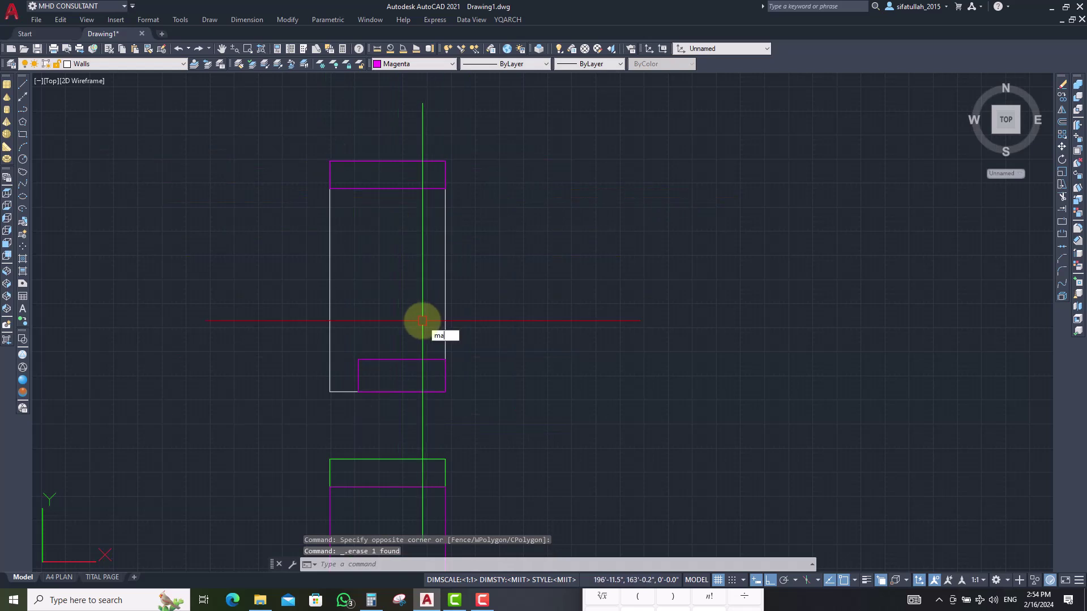
- Match the properties of the green strip below onto the copied shape's lower-right rectangle and top strip polylines
{"action": "type", "text": "ma"}
{"action": "key", "text": "Return"}
{"action": "left_click", "coordinate": [420, 461]}
{"action": "left_click", "coordinate": [391, 360]}
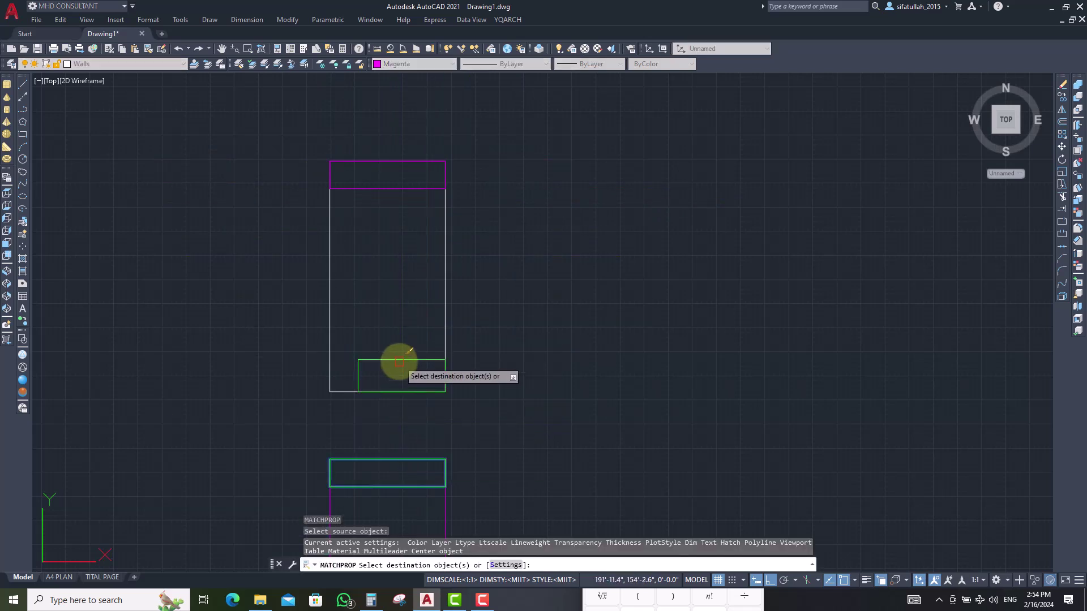
{"action": "left_click", "coordinate": [389, 187]}
{"action": "key", "text": "Return"}
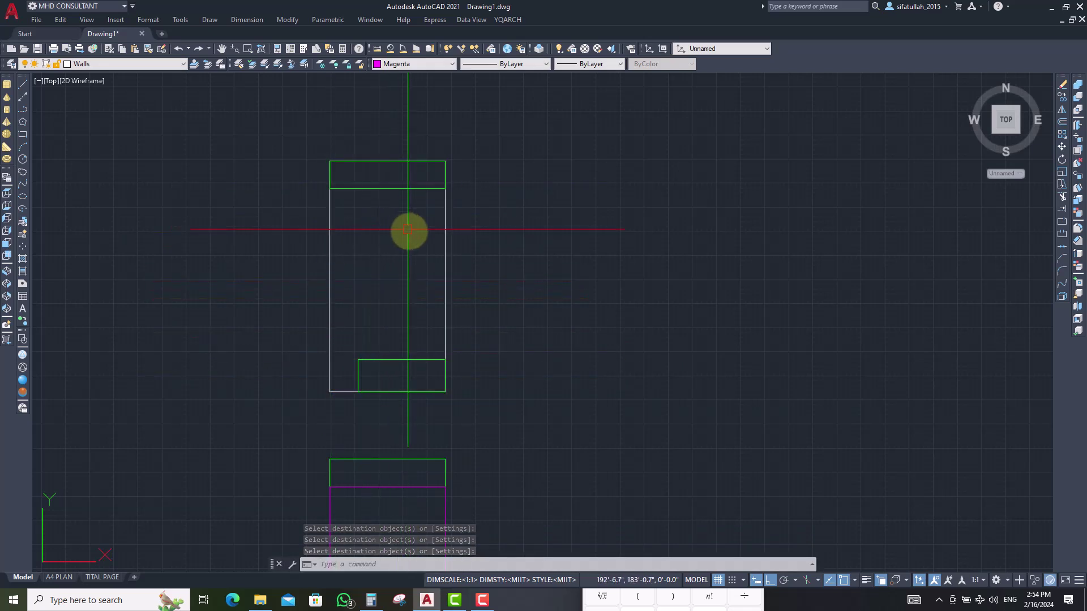
{"action": "scroll", "coordinate": [410, 233], "scroll_direction": "up", "scroll_amount": 2}
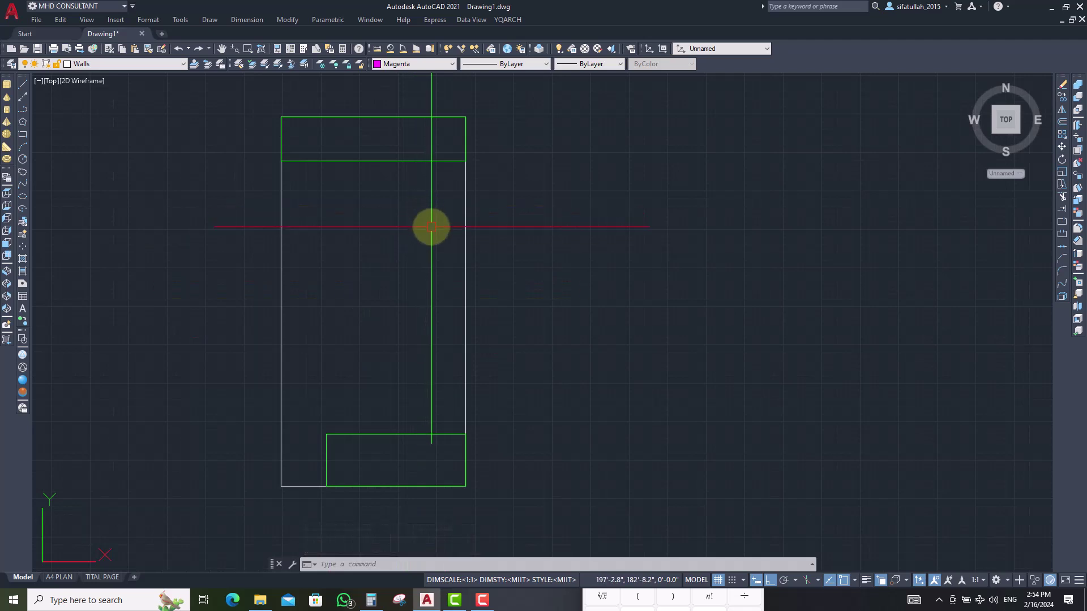
{"action": "left_click", "coordinate": [440, 204]}
{"action": "left_click", "coordinate": [315, 343]}
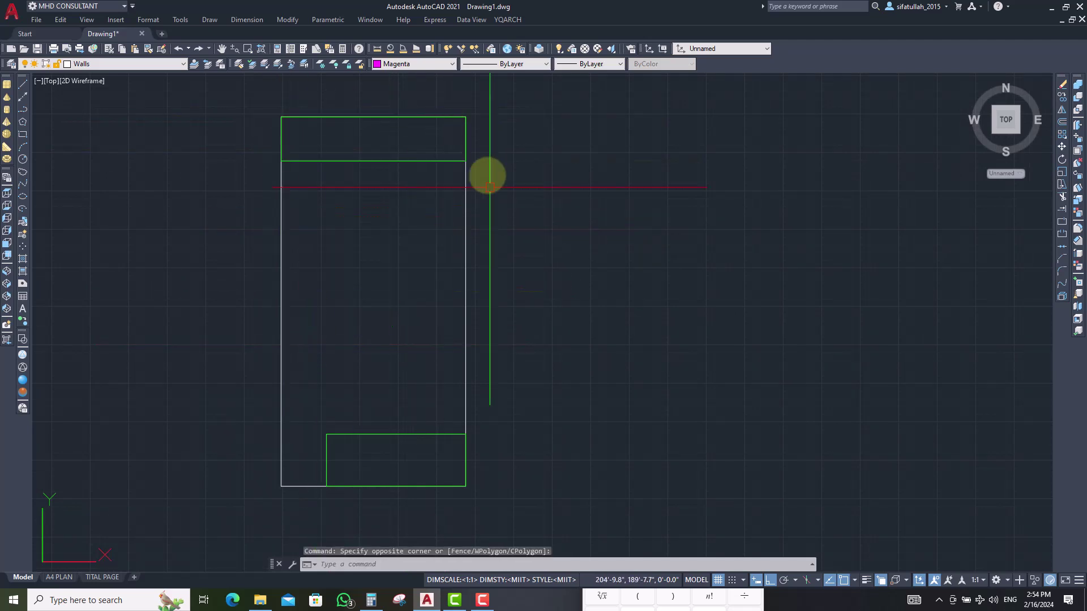
{"action": "left_click", "coordinate": [267, 195]}
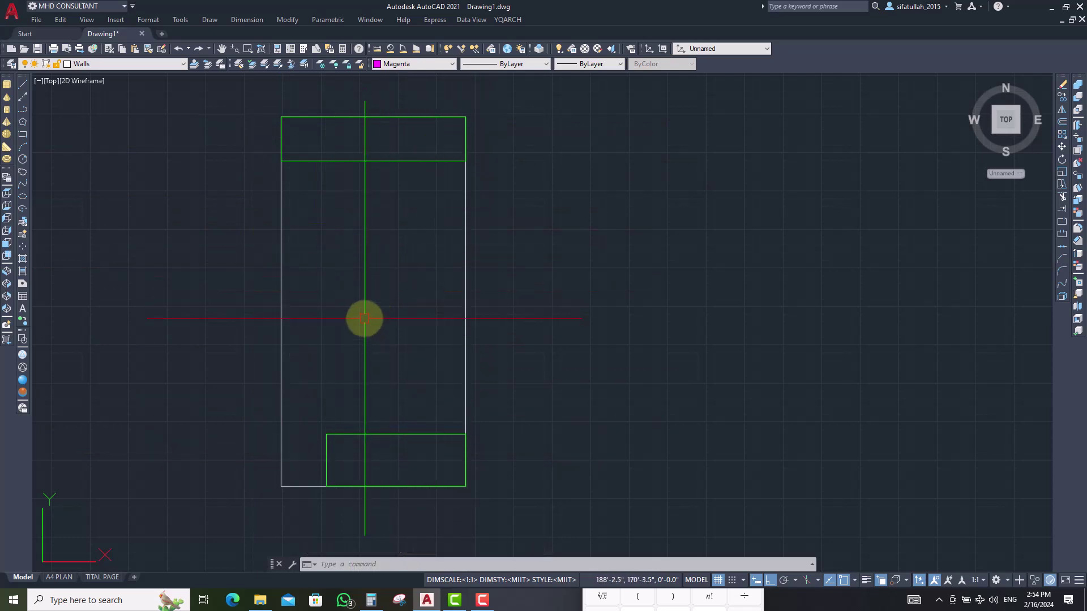
{"action": "left_click_drag", "start_coordinate": [365, 318], "coordinate": [377, 270]}
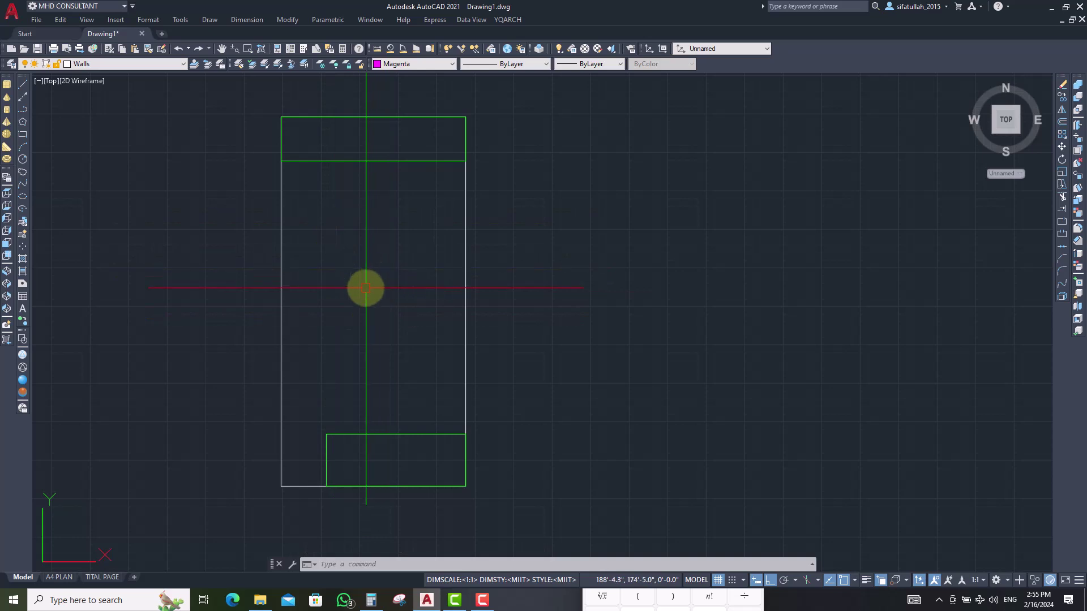
{"action": "key", "text": "Return"}
{"action": "key", "text": "Return"}
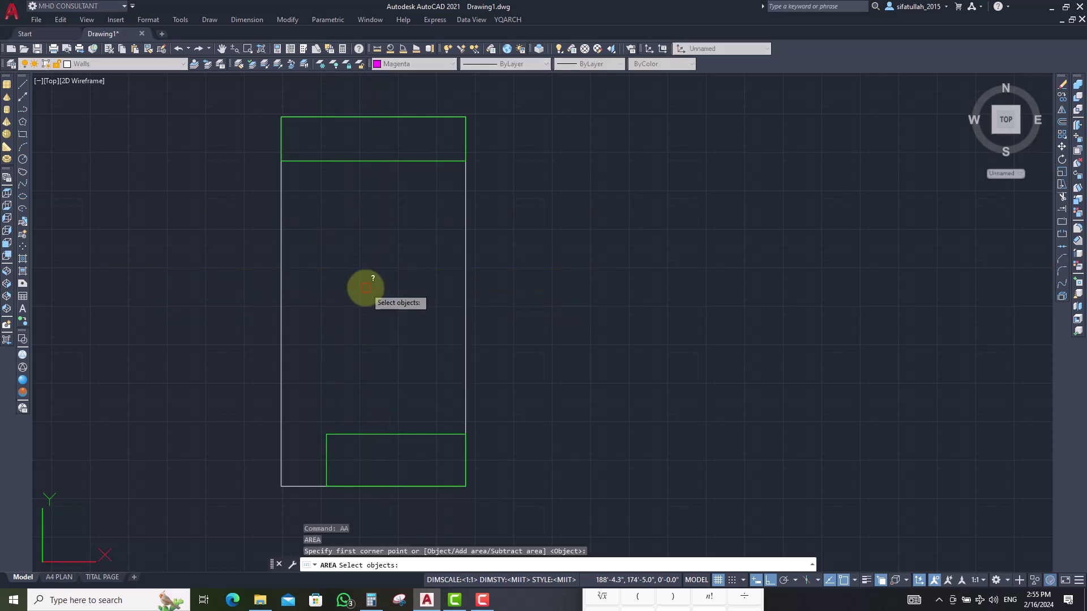
{"action": "key", "text": "Escape"}
- Measure the area and perimeter of the copied shape's outer polyline with AREA's Object option
{"action": "type", "text": "aa"}
{"action": "key", "text": "Return"}
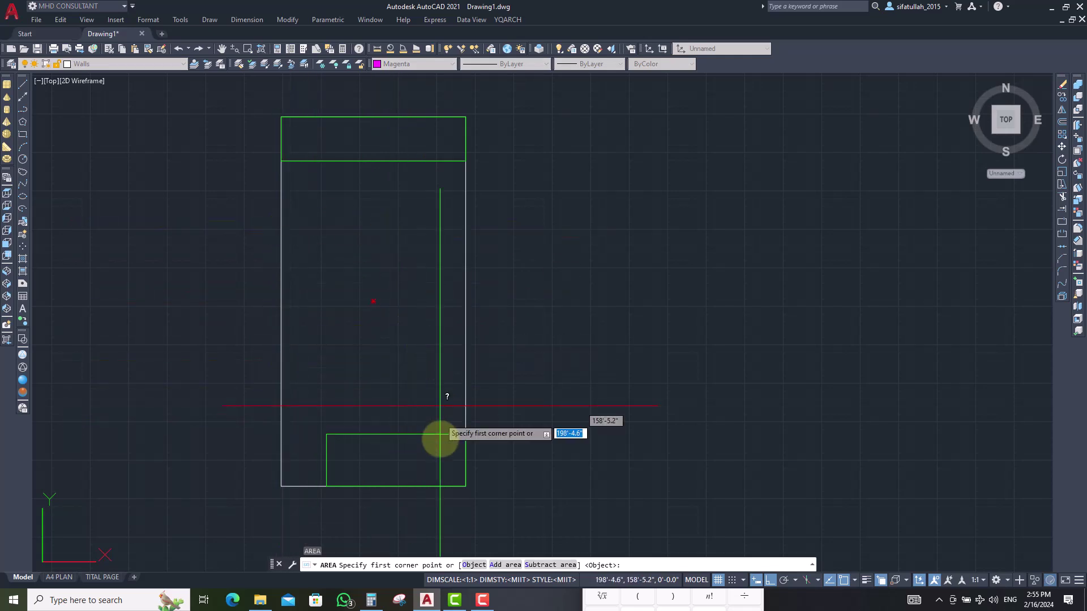
{"action": "left_click", "coordinate": [473, 566]}
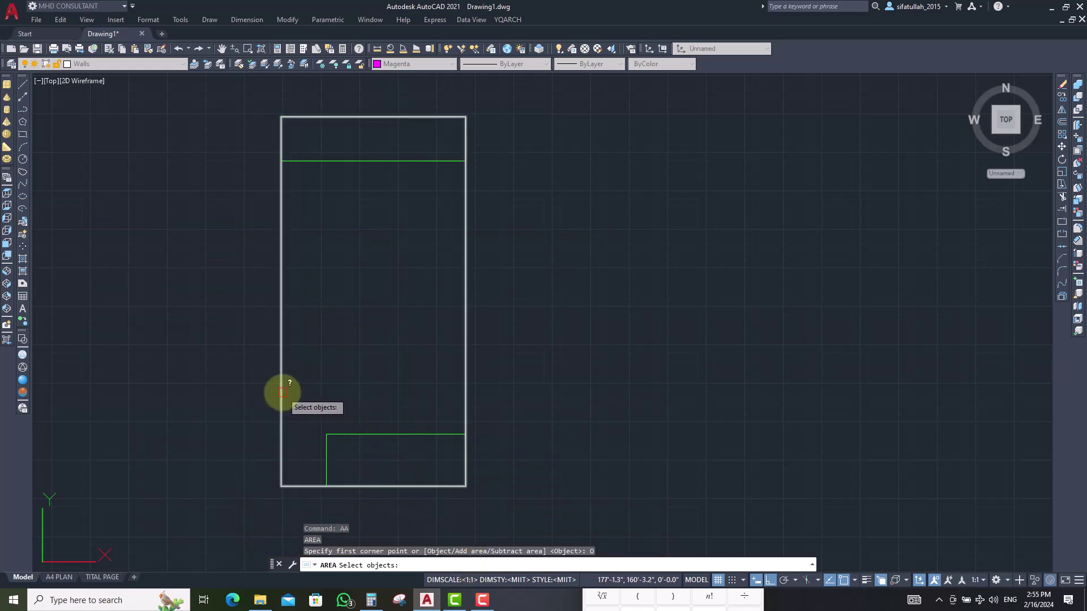
{"action": "left_click", "coordinate": [283, 392]}
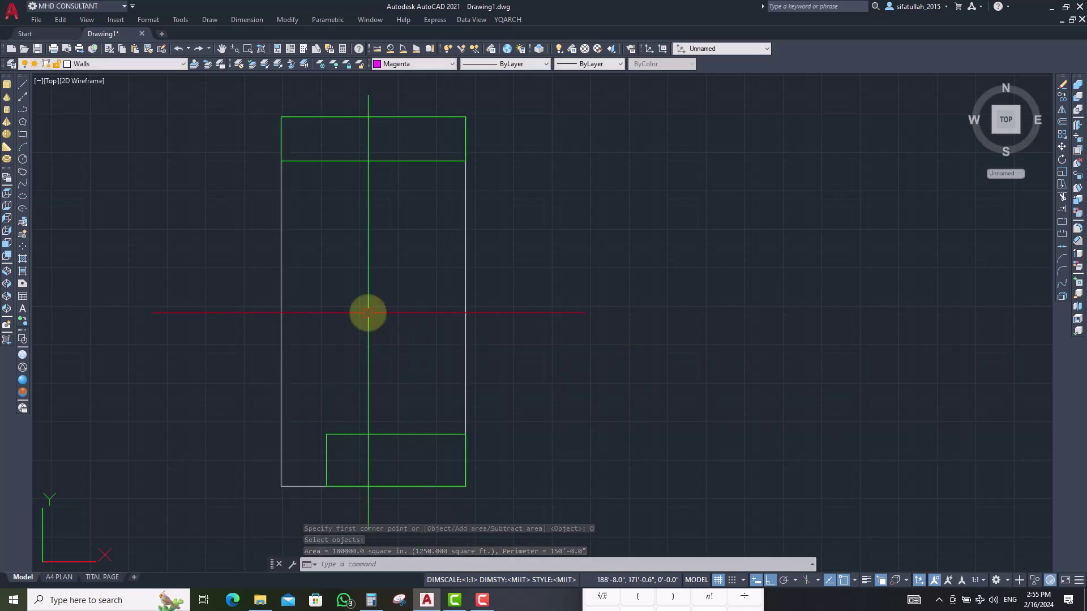
- Start an AREA calculation in Add area mode and add the copied shape's outer polyline as an object
{"action": "type", "text": "AA"}
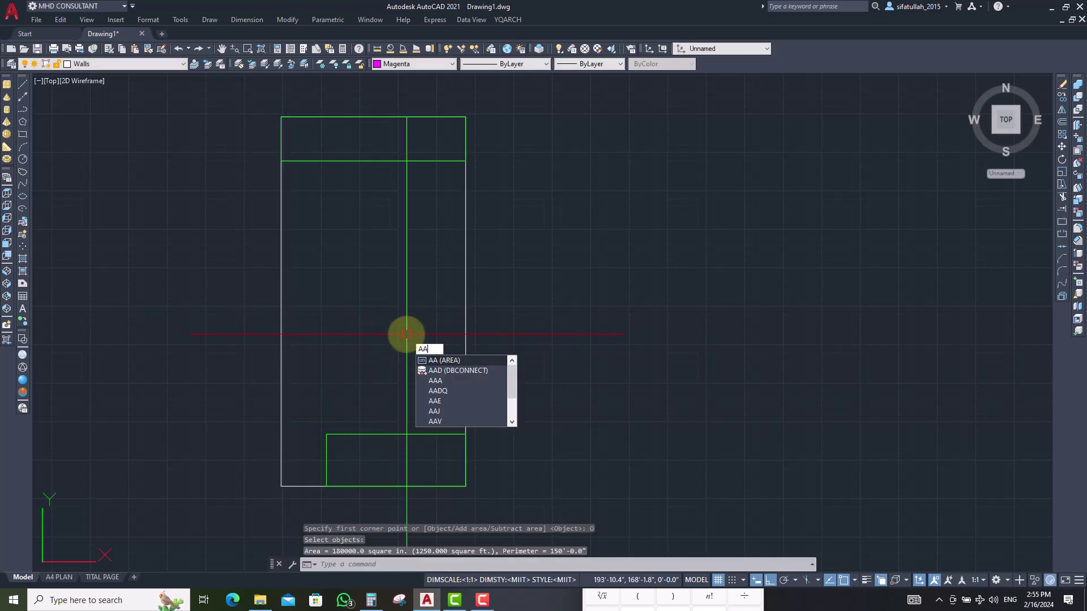
{"action": "key", "text": "Return"}
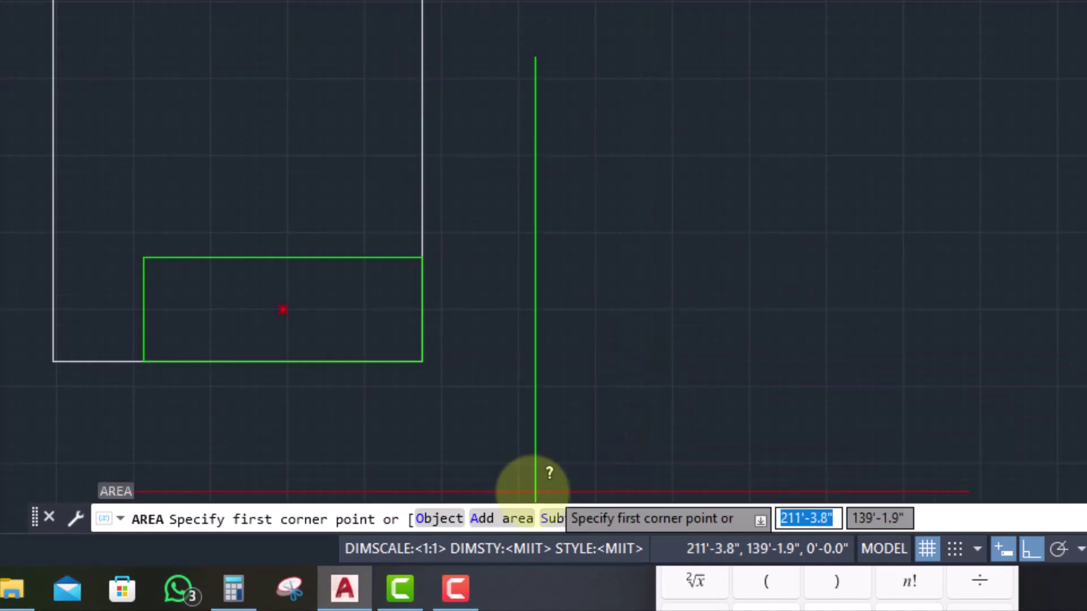
{"action": "left_click", "coordinate": [494, 519]}
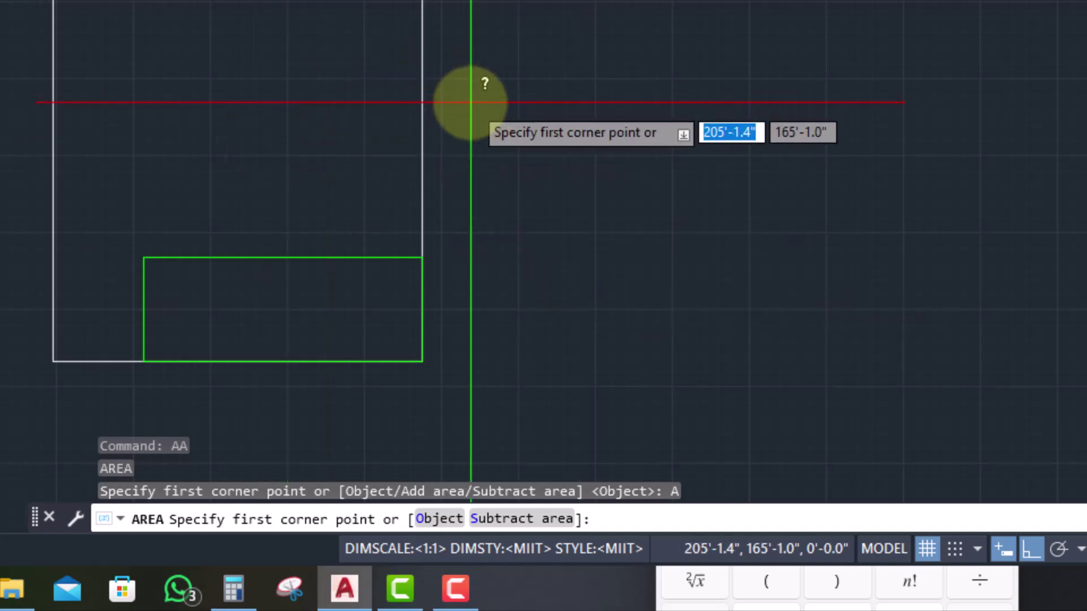
{"action": "left_click", "coordinate": [446, 520]}
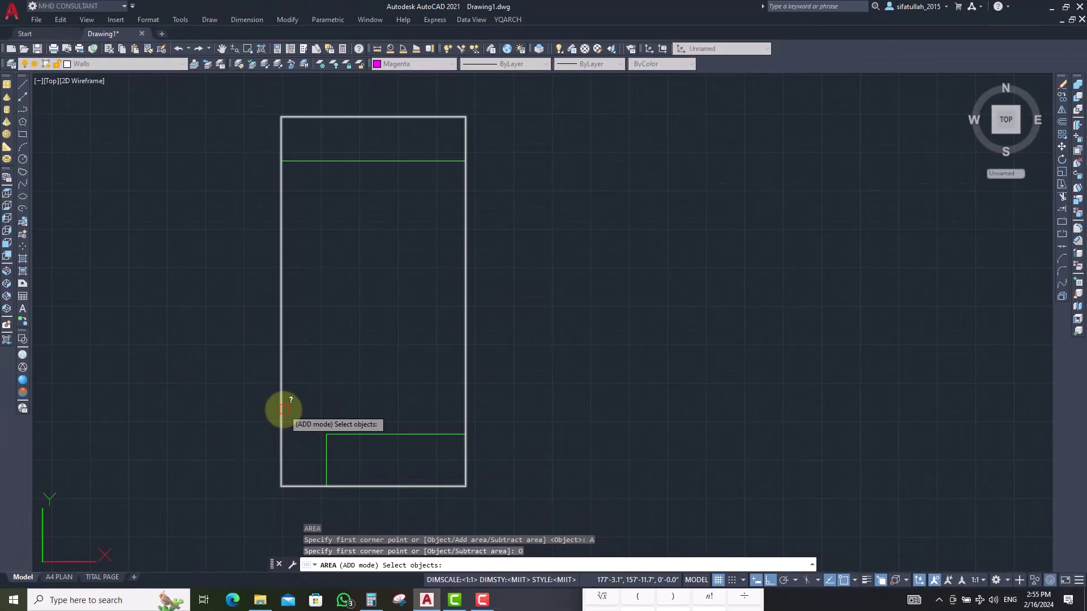
{"action": "left_click", "coordinate": [278, 370]}
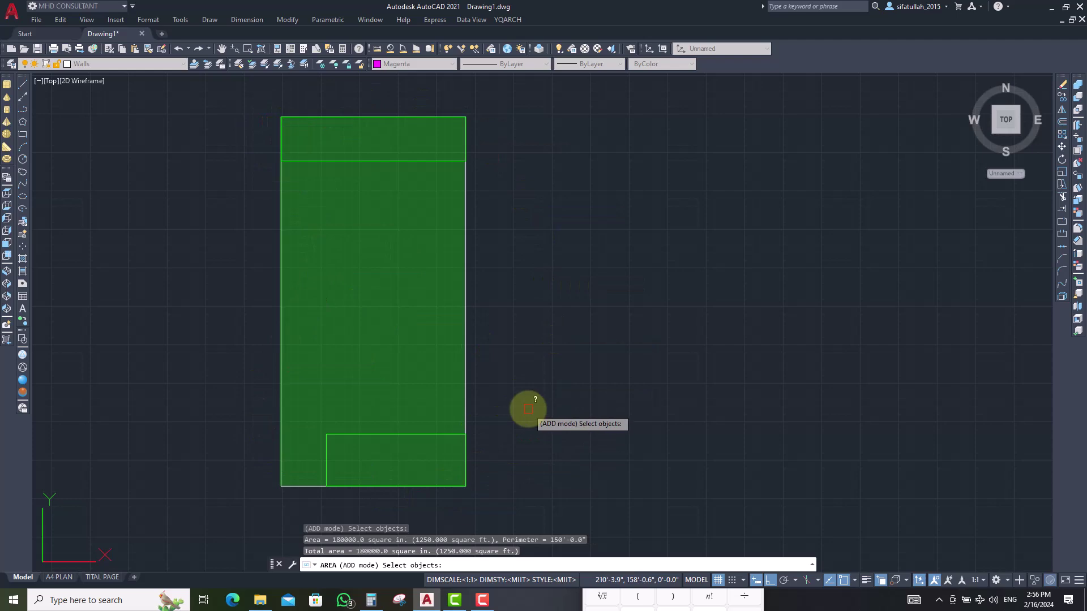
{"action": "key", "text": "Return"}
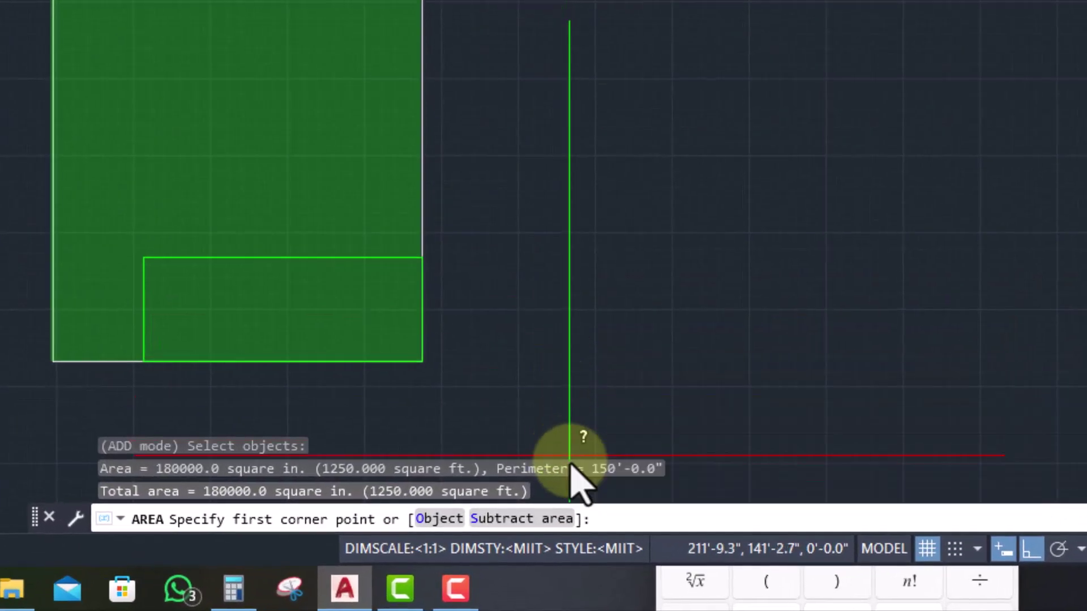
- Switch the AREA calculation to Subtract area mode and subtract the copied shape's lower-right rectangle polyline as an object
{"action": "left_click", "coordinate": [487, 519]}
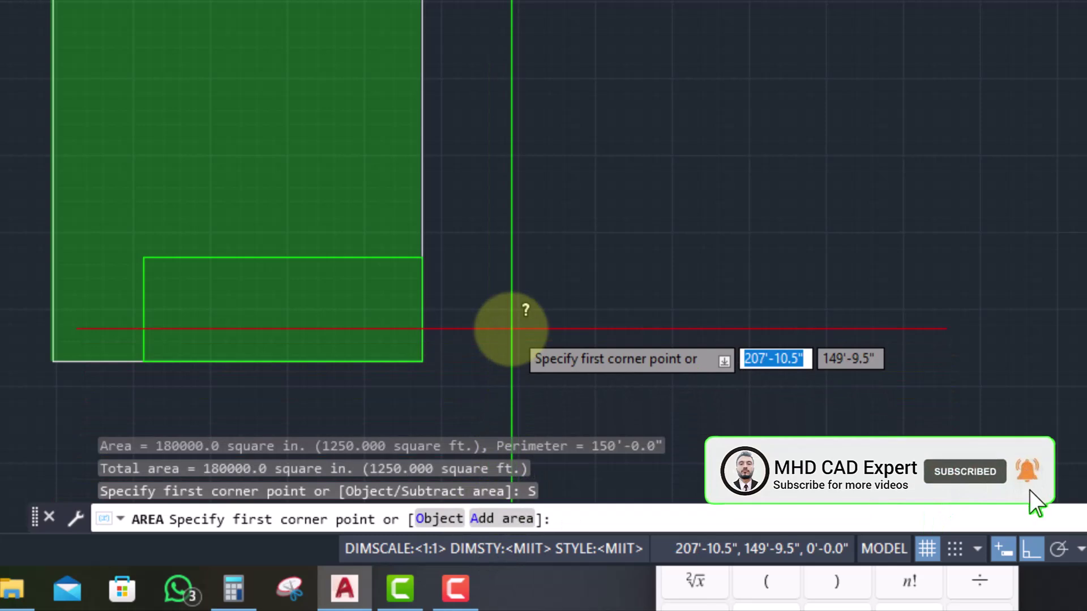
{"action": "left_click", "coordinate": [490, 519]}
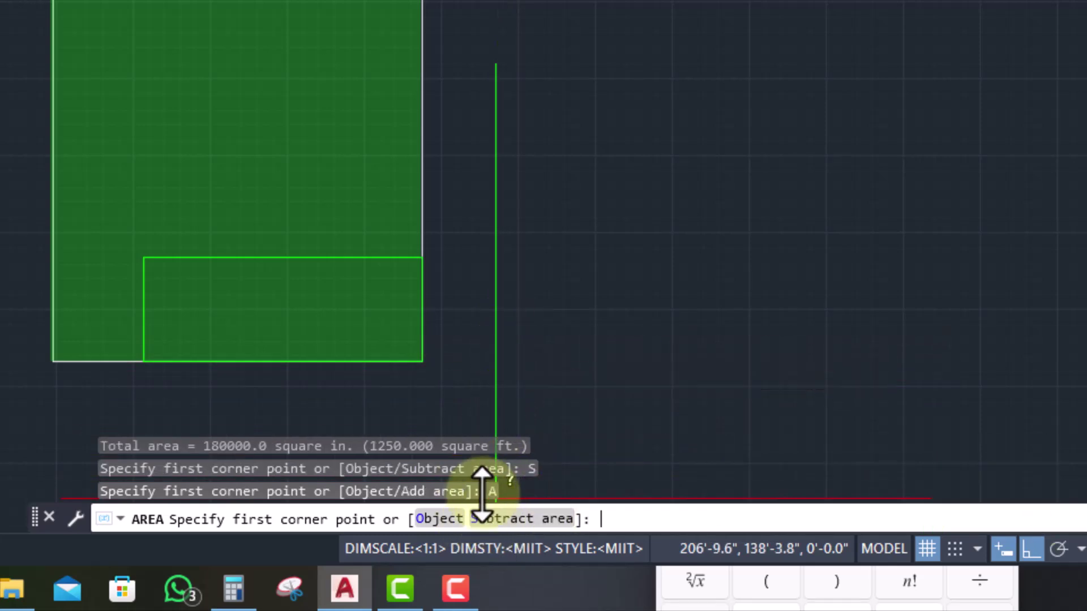
{"action": "left_click", "coordinate": [498, 519]}
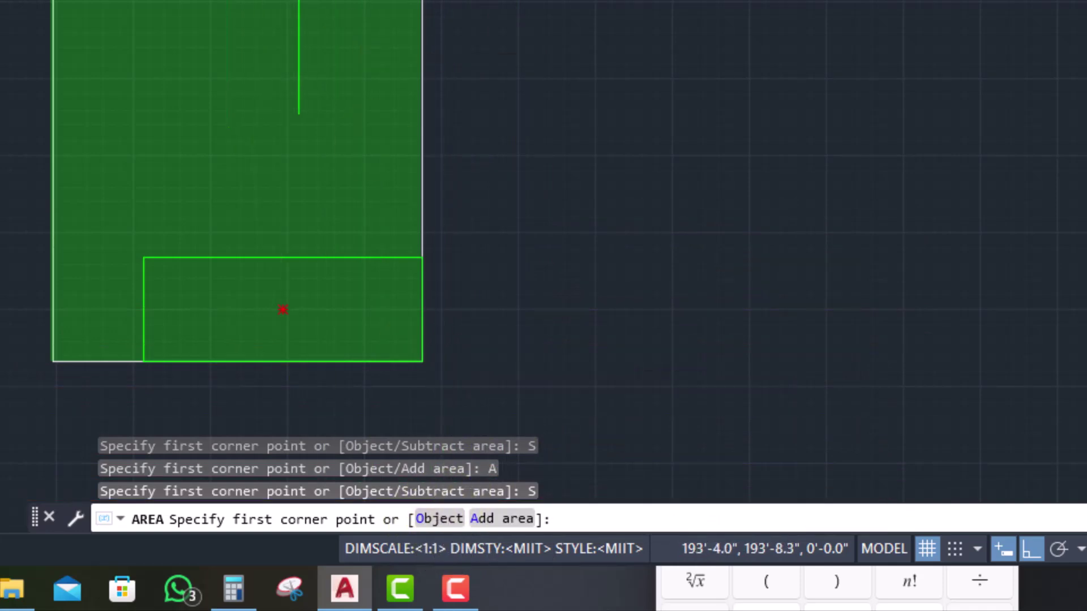
{"action": "left_click", "coordinate": [441, 518]}
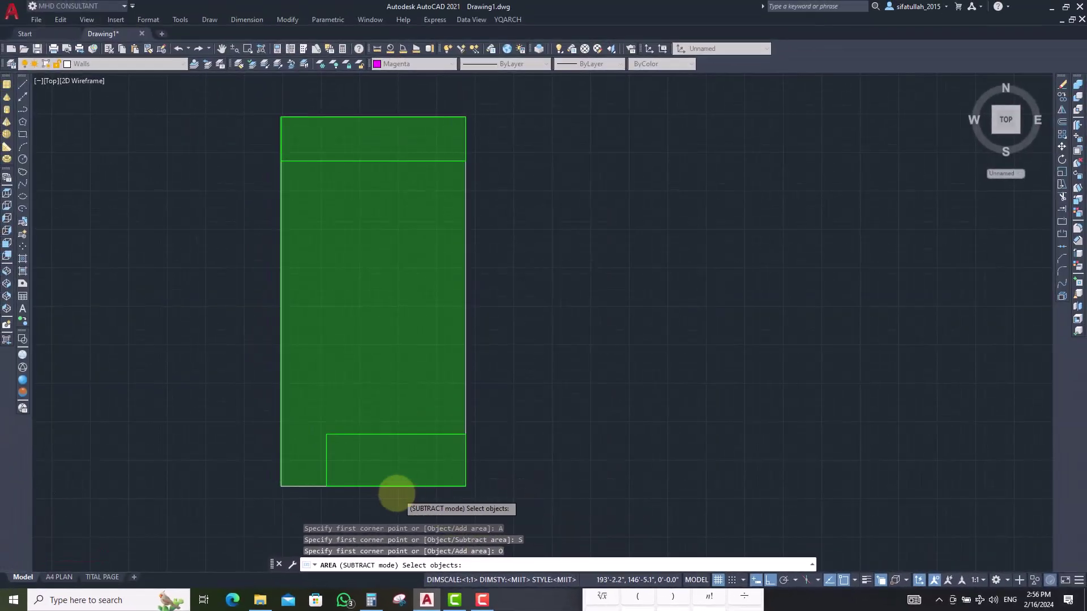
{"action": "scroll", "coordinate": [396, 492], "scroll_direction": "up", "scroll_amount": 5}
{"action": "left_click", "coordinate": [390, 468]}
{"action": "left_click", "coordinate": [391, 468]}
- Subtract the copied shape's top strip polyline from the running total area and end the AREA calculation
{"action": "scroll", "coordinate": [390, 468], "scroll_direction": "down", "scroll_amount": 3}
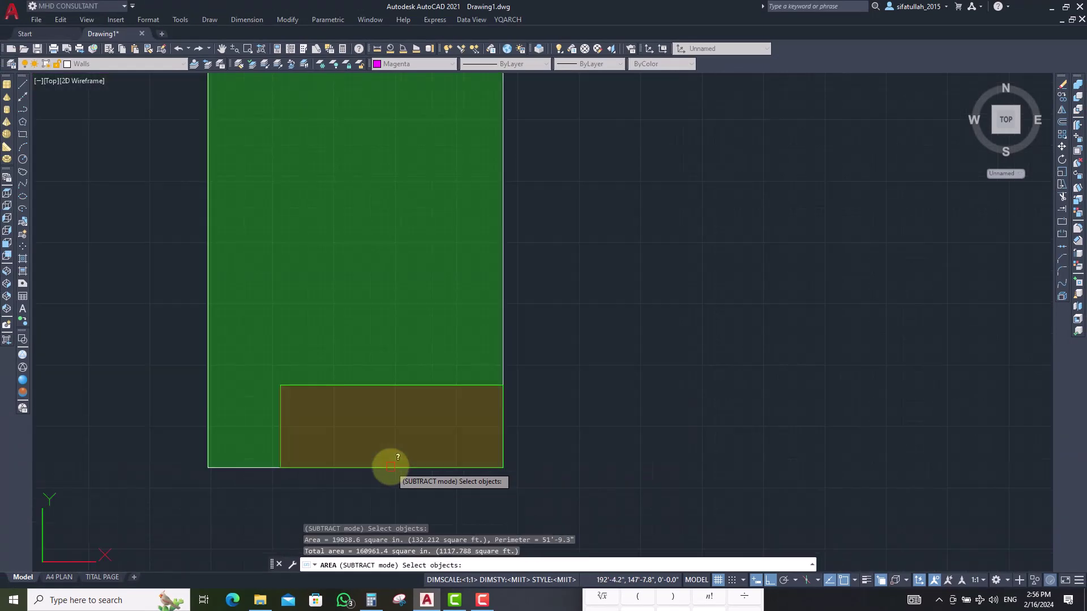
{"action": "scroll", "coordinate": [399, 444], "scroll_direction": "down", "scroll_amount": 2}
{"action": "scroll", "coordinate": [407, 396], "scroll_direction": "down", "scroll_amount": 2}
{"action": "scroll", "coordinate": [412, 311], "scroll_direction": "up", "scroll_amount": 4}
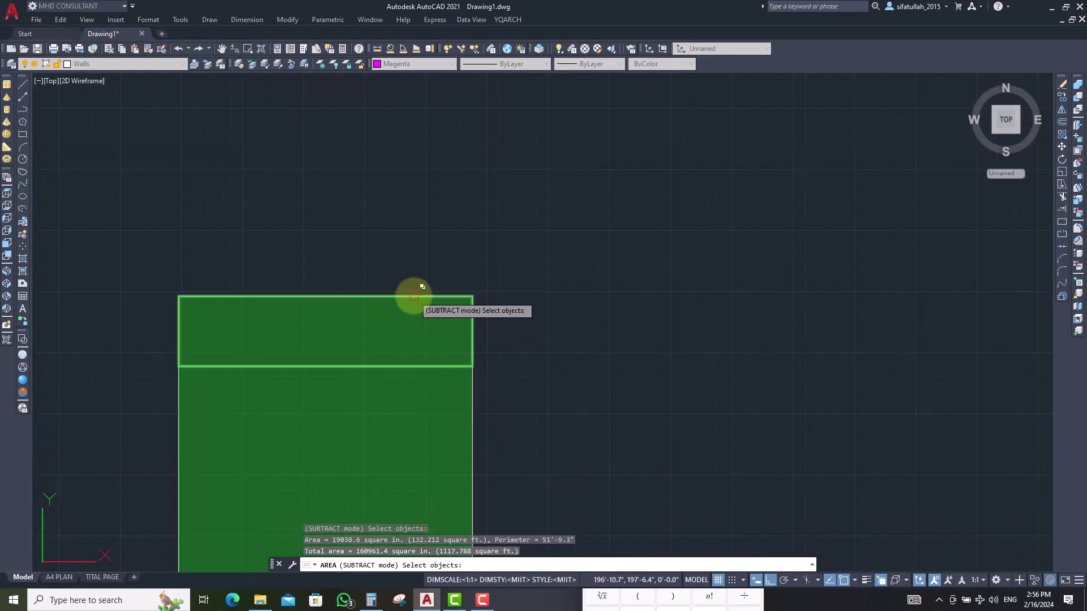
{"action": "scroll", "coordinate": [413, 296], "scroll_direction": "down", "scroll_amount": 3}
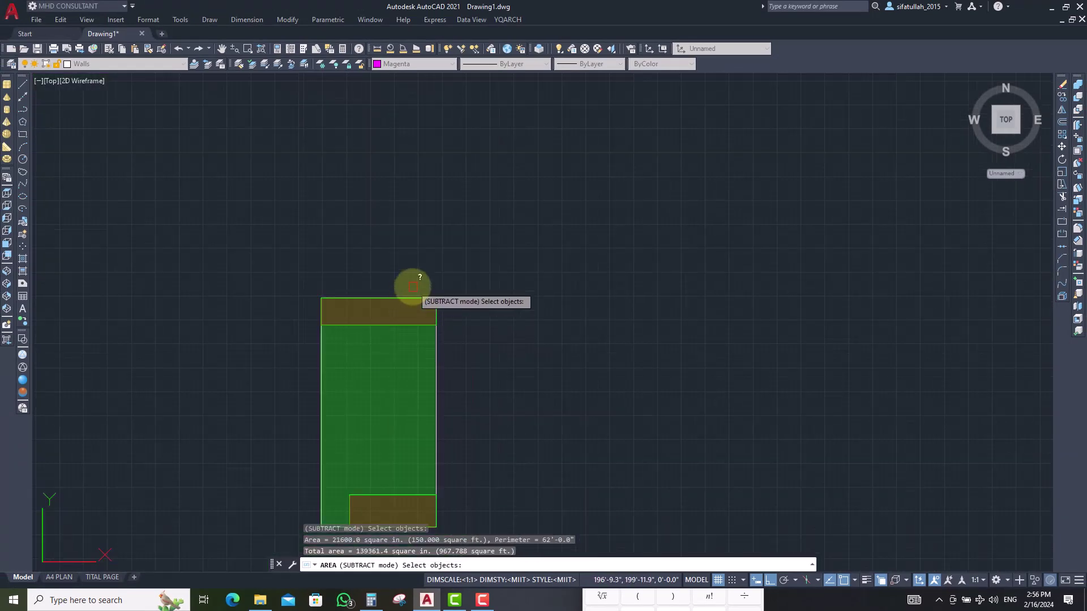
{"action": "scroll", "coordinate": [411, 305], "scroll_direction": "down", "scroll_amount": 2}
{"action": "scroll", "coordinate": [379, 351], "scroll_direction": "up", "scroll_amount": 2}
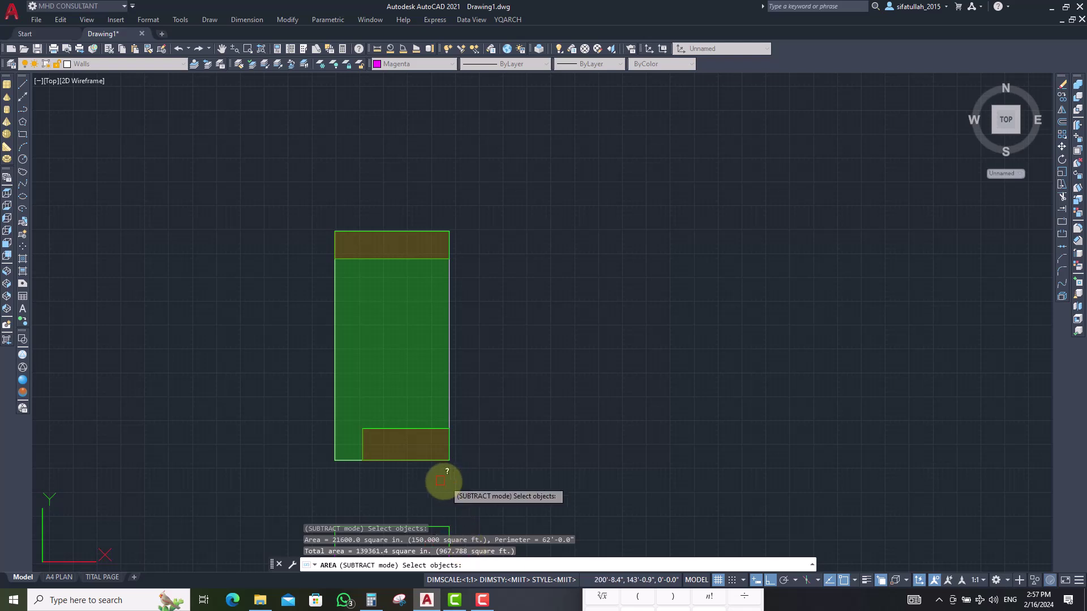
{"action": "key", "text": "Escape"}
- Create boundary polylines inside the top strip and the lower-right region with the curved corner of the rightmost subdivided shape
{"action": "scroll", "coordinate": [388, 417], "scroll_direction": "up", "scroll_amount": 3}
{"action": "scroll", "coordinate": [395, 382], "scroll_direction": "down", "scroll_amount": 5}
{"action": "scroll", "coordinate": [395, 382], "scroll_direction": "down", "scroll_amount": 5}
{"action": "scroll", "coordinate": [419, 429], "scroll_direction": "up", "scroll_amount": 9}
{"action": "scroll", "coordinate": [413, 369], "scroll_direction": "up", "scroll_amount": 2}
{"action": "scroll", "coordinate": [412, 373], "scroll_direction": "down", "scroll_amount": 5}
{"action": "type", "text": "BO"}
{"action": "key", "text": "Escape"}
{"action": "key", "text": "Escape"}
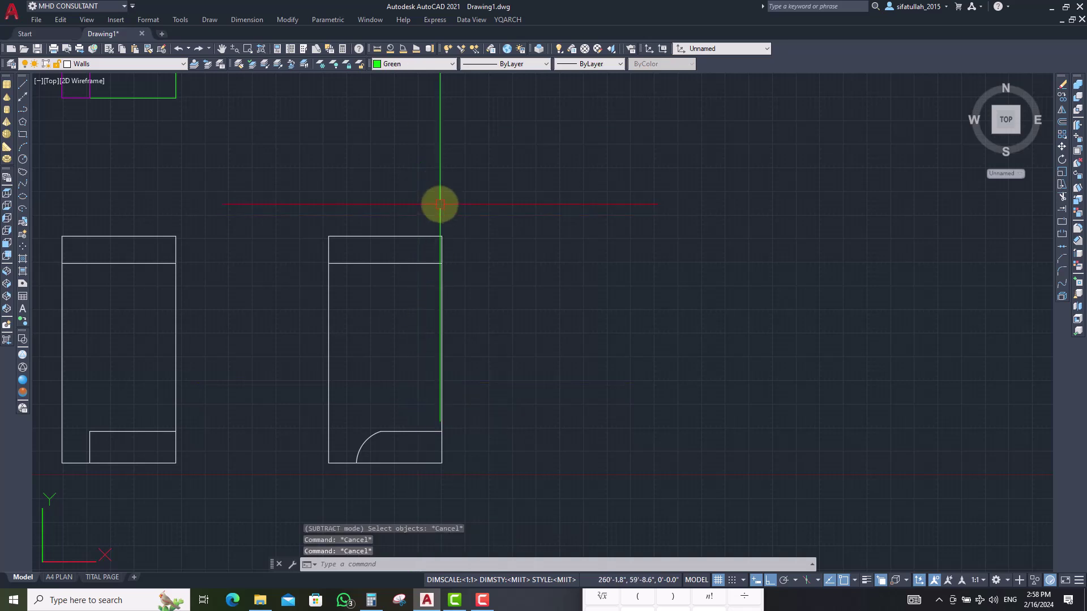
{"action": "type", "text": "bo"}
{"action": "key", "text": "Return"}
{"action": "left_click", "coordinate": [408, 250]}
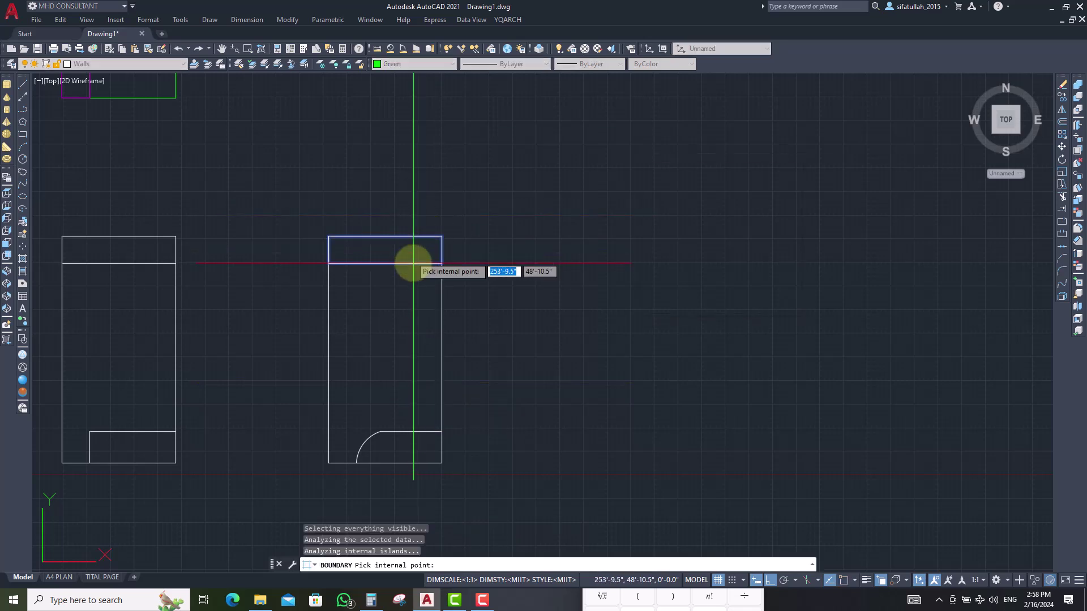
{"action": "left_click", "coordinate": [413, 446]}
{"action": "right_click", "coordinate": [325, 434]}
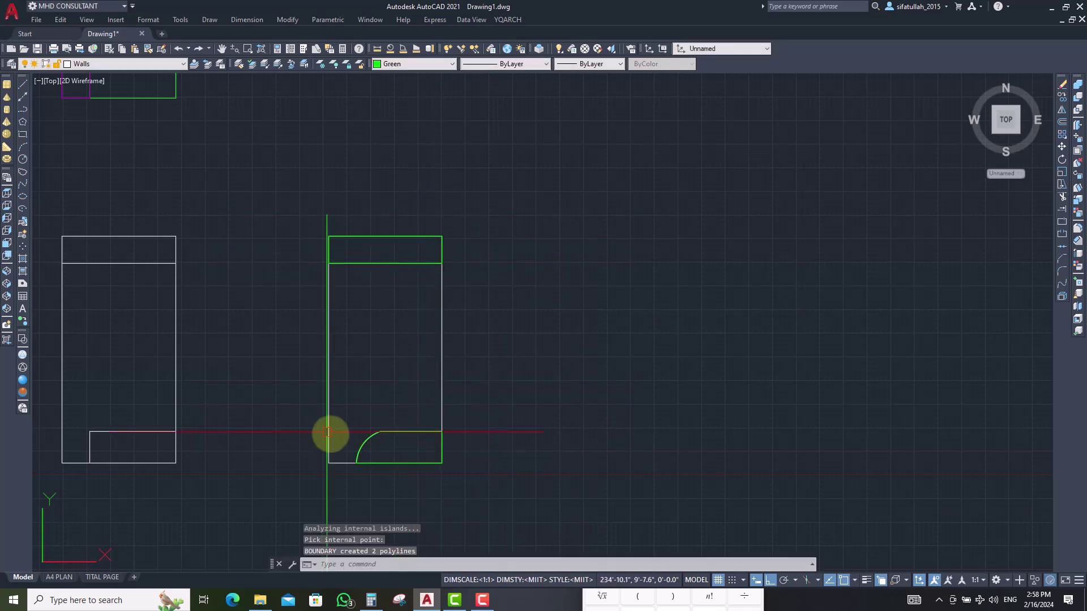
- Join the four outer lines of the shape with the curved corner into one polyline
{"action": "left_click", "coordinate": [329, 433]}
{"action": "left_click", "coordinate": [343, 236]}
{"action": "left_click", "coordinate": [375, 294]}
{"action": "type", "text": "j"}
{"action": "key", "text": "Return"}
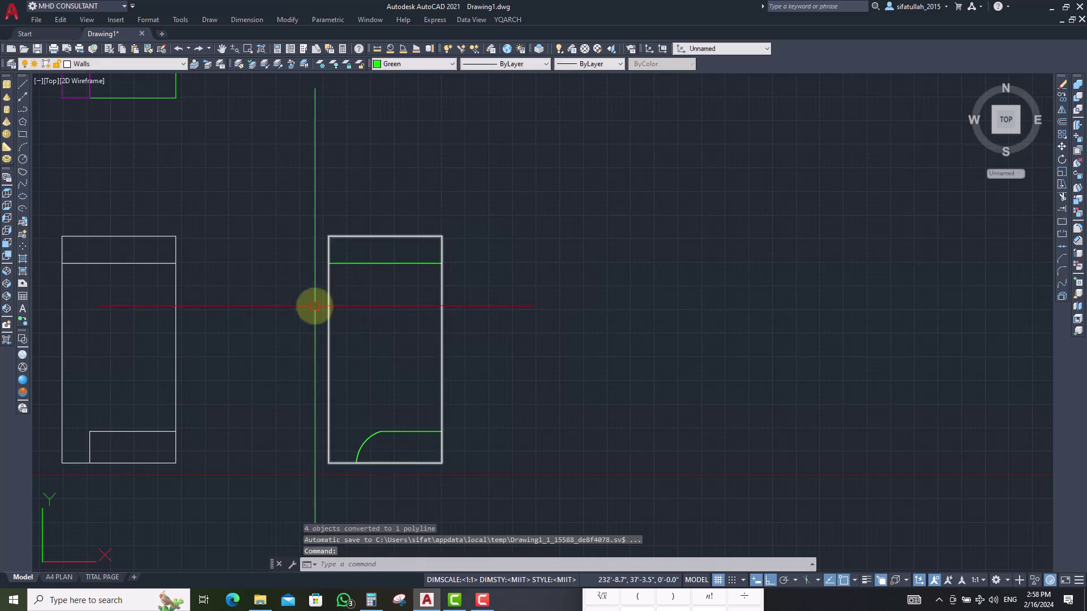
- Start an AREA calculation in Add area mode and add the curved-corner shape's joined outer polyline as an object
{"action": "type", "text": "aa"}
{"action": "key", "text": "Return"}
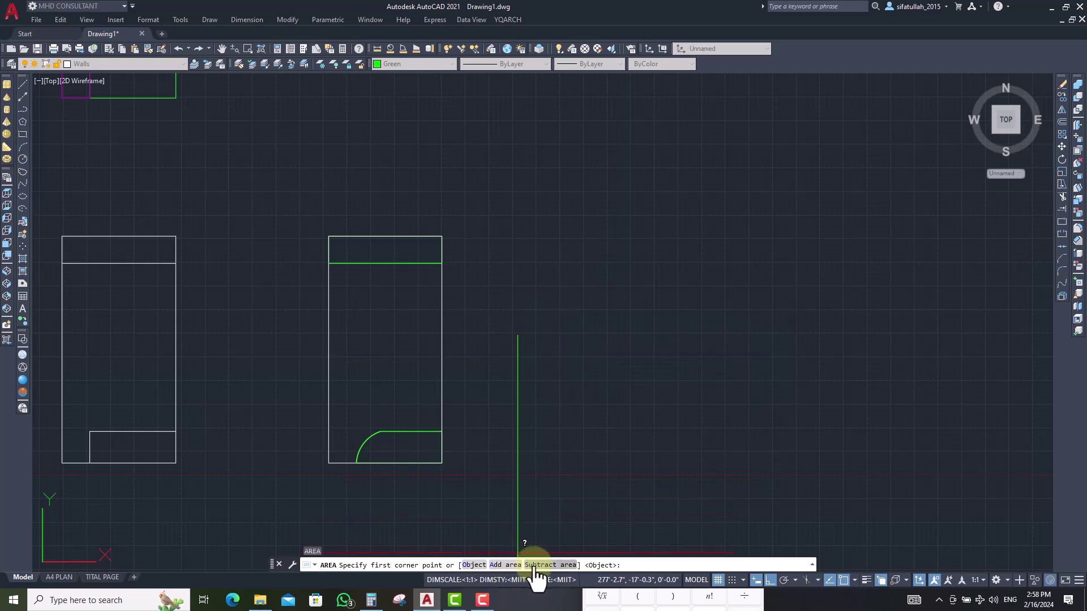
{"action": "left_click", "coordinate": [504, 565]}
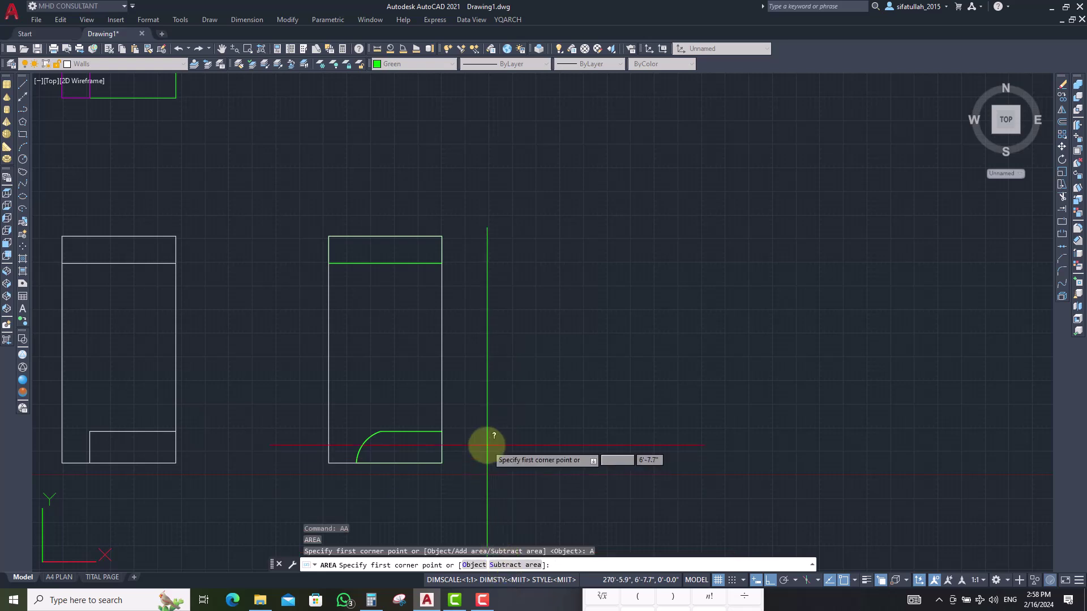
{"action": "left_click", "coordinate": [471, 565]}
{"action": "left_click", "coordinate": [329, 440]}
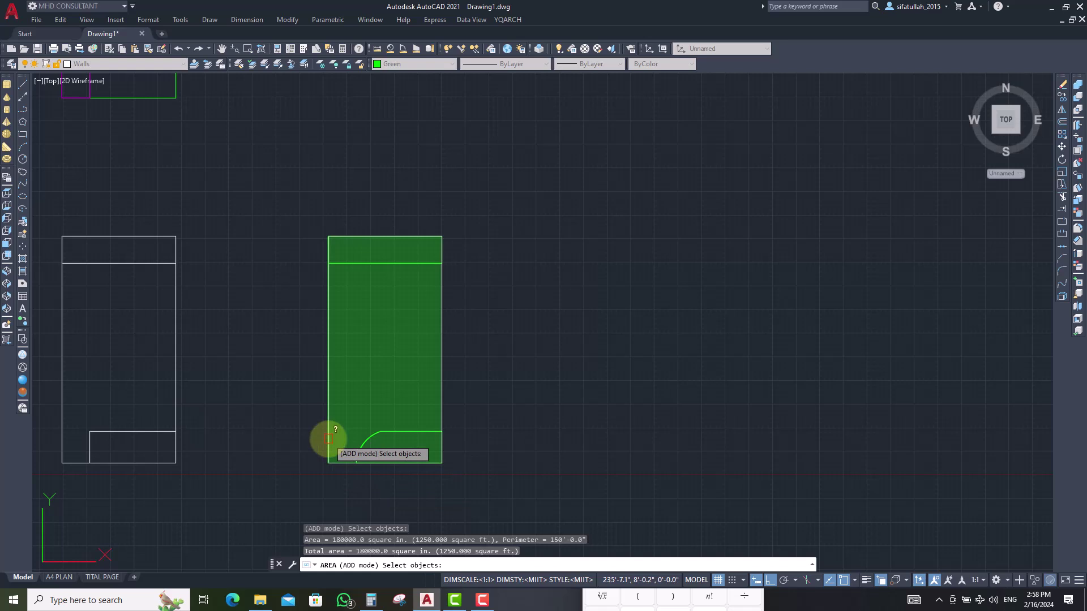
{"action": "key", "text": "Return"}
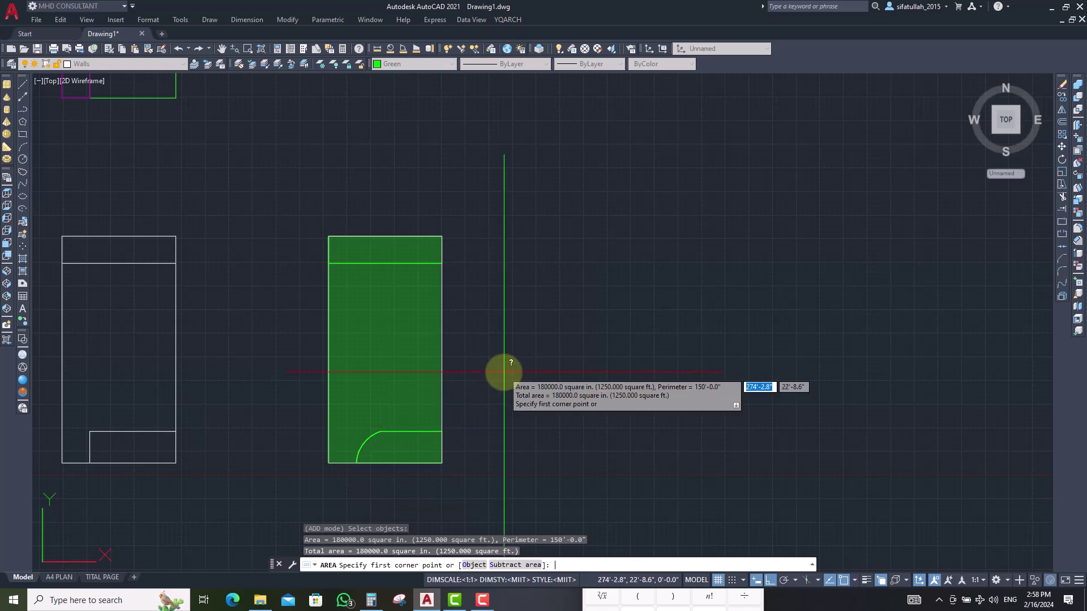
- Subtract the curved lower-right region and top strip polylines as objects from the shape's total area, and end the AREA calculation
{"action": "left_click", "coordinate": [513, 565]}
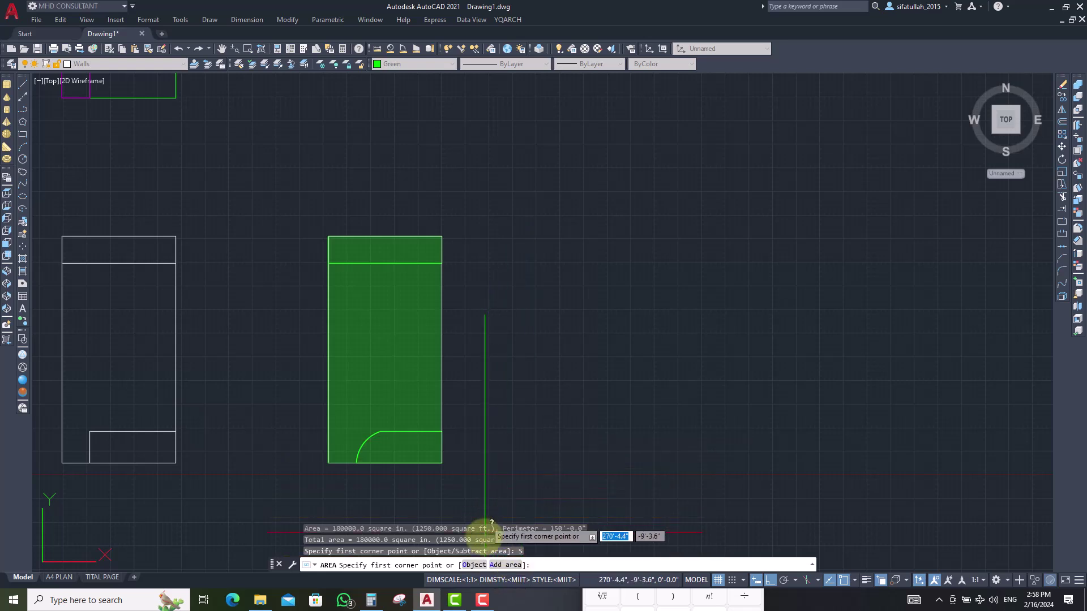
{"action": "left_click", "coordinate": [475, 566]}
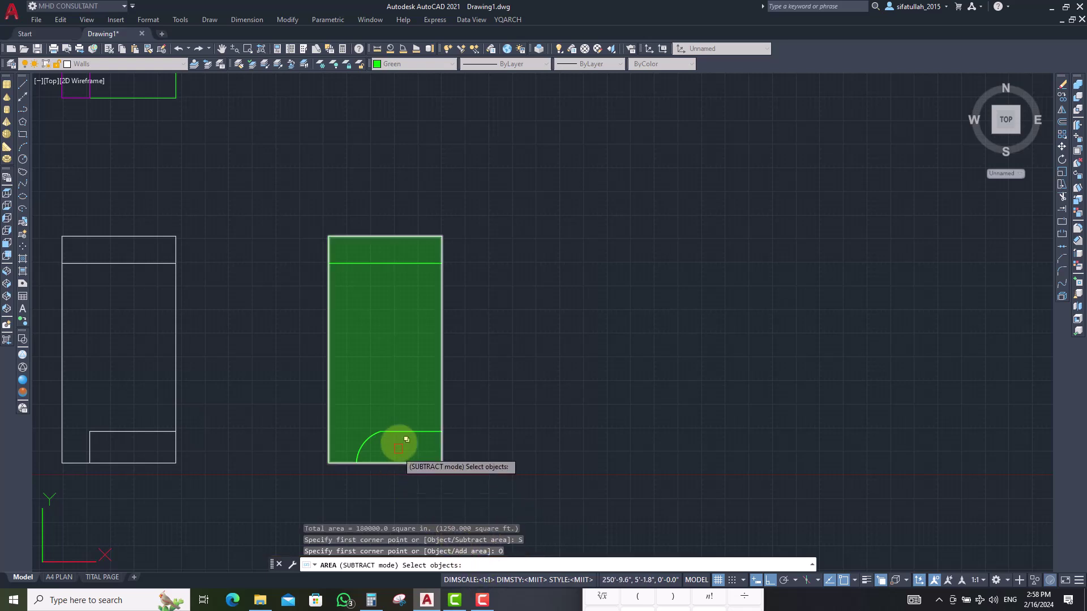
{"action": "left_click", "coordinate": [398, 431]}
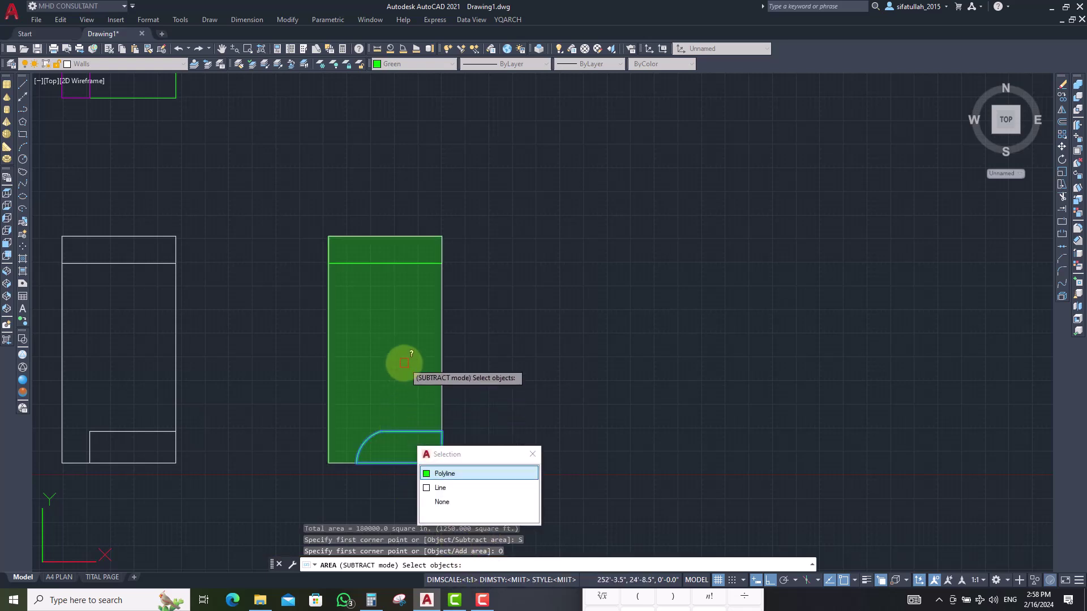
{"action": "key", "text": "Return"}
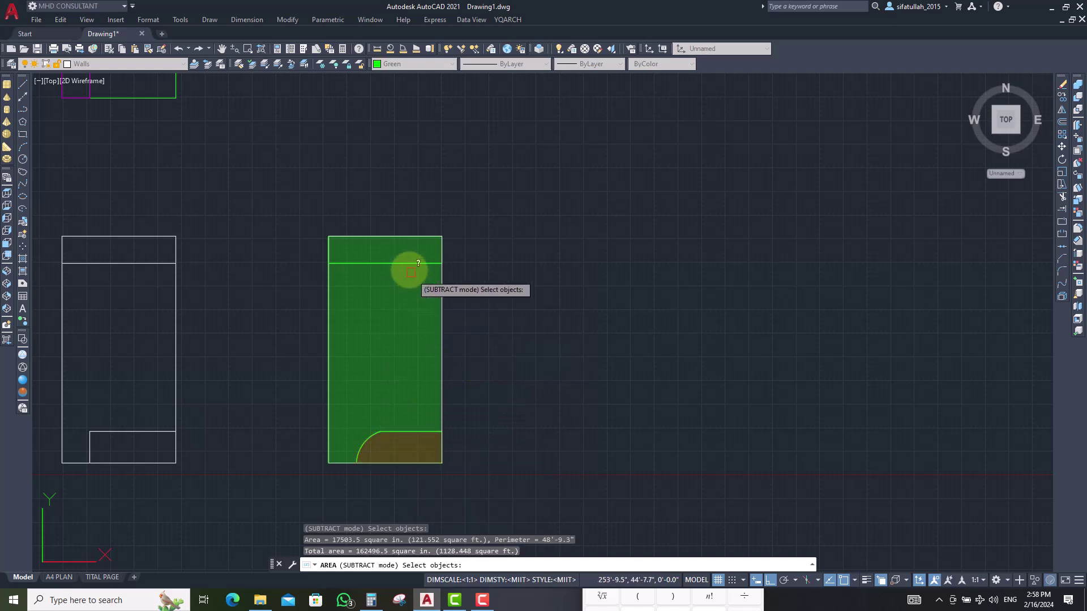
{"action": "left_click", "coordinate": [392, 263]}
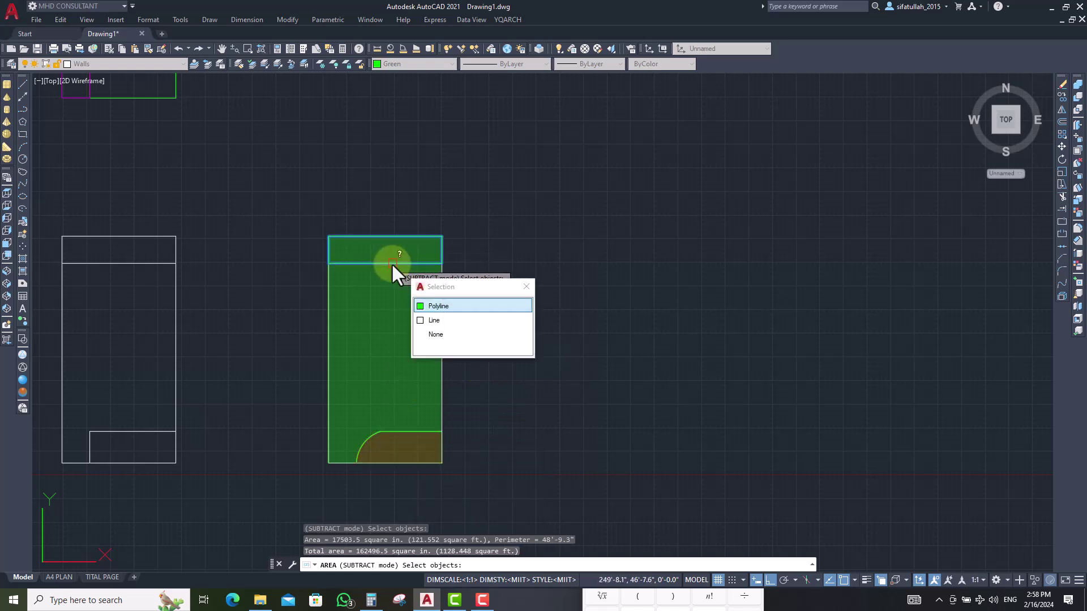
{"action": "key", "text": "Return"}
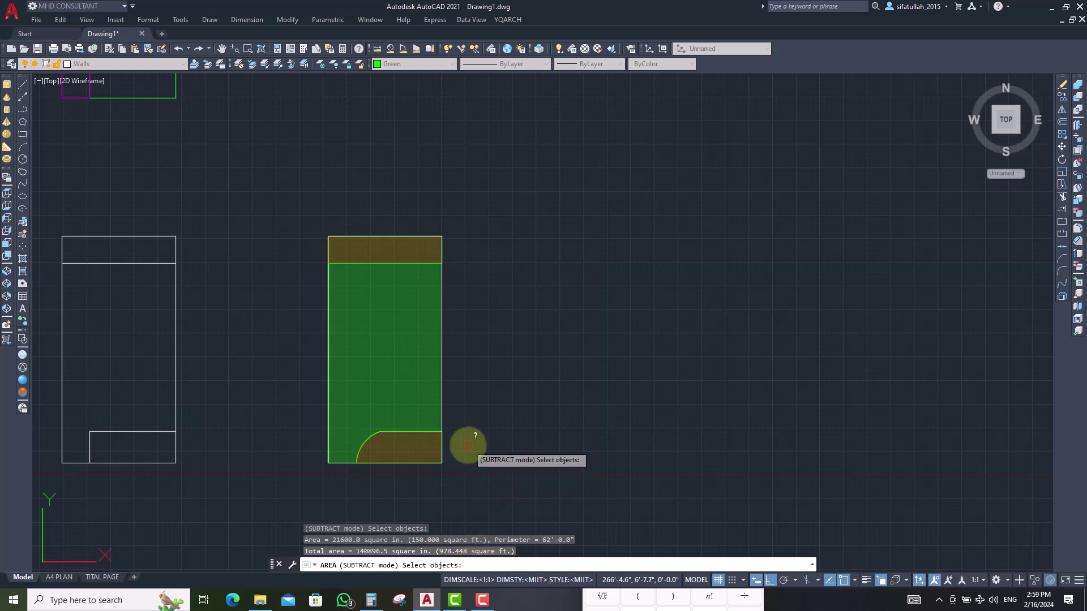
{"action": "key", "text": "Return"}
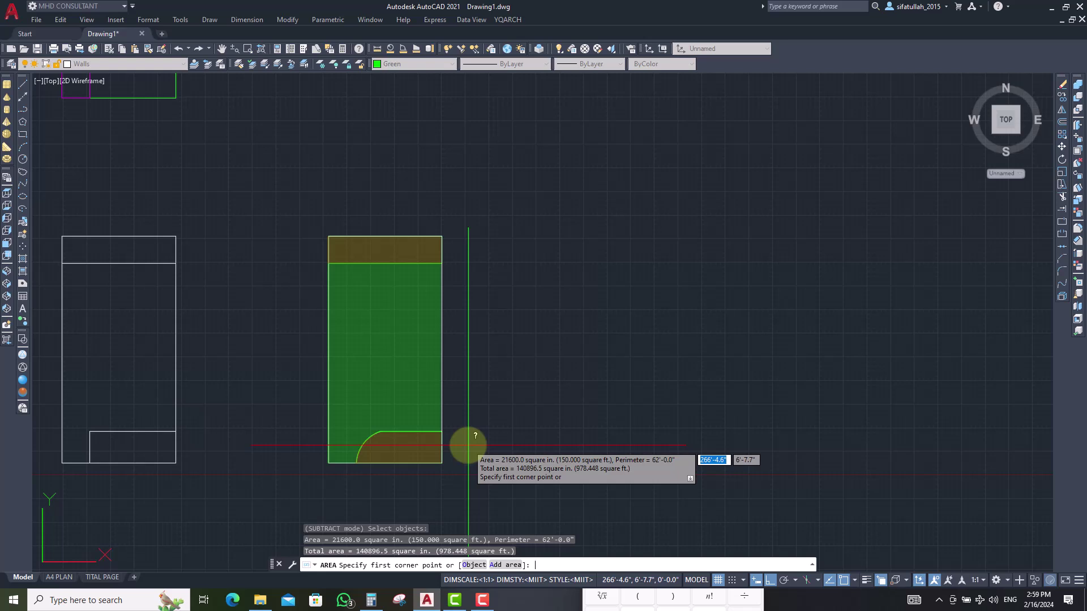
{"action": "key", "text": "Escape"}
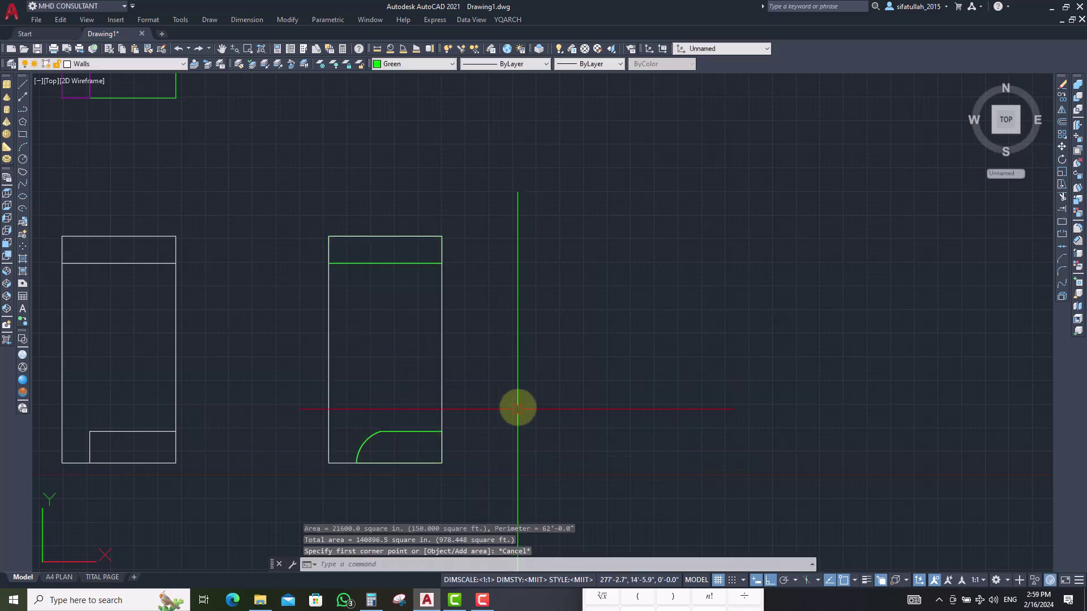